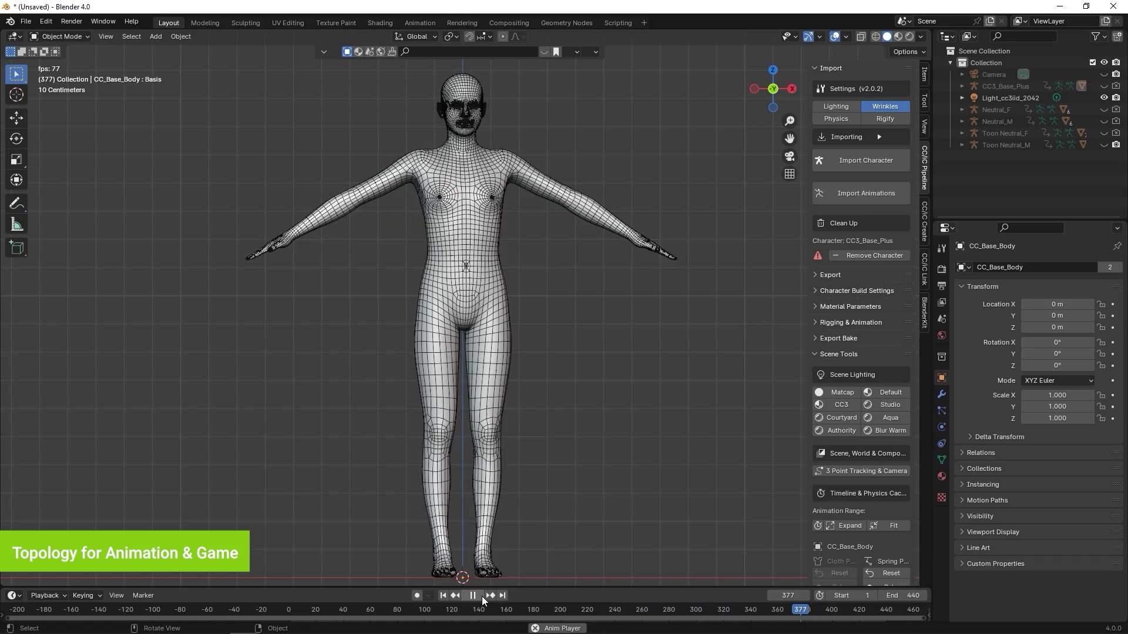
- Pause the base body topology animation playing in Blender's Timeline
{"action": "left_click", "coordinate": [481, 596]}
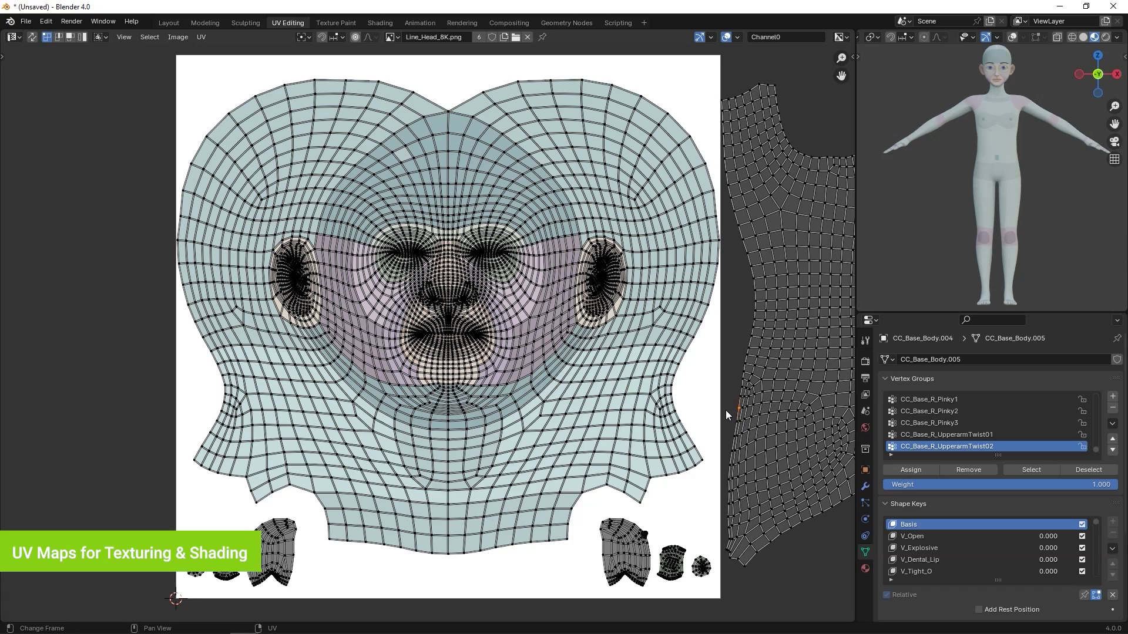
- Pan across the torso, arm and hand, leg and foot, and head UV islands
{"action": "middle_click_drag", "start_coordinate": [723, 410], "coordinate": [185, 410]}
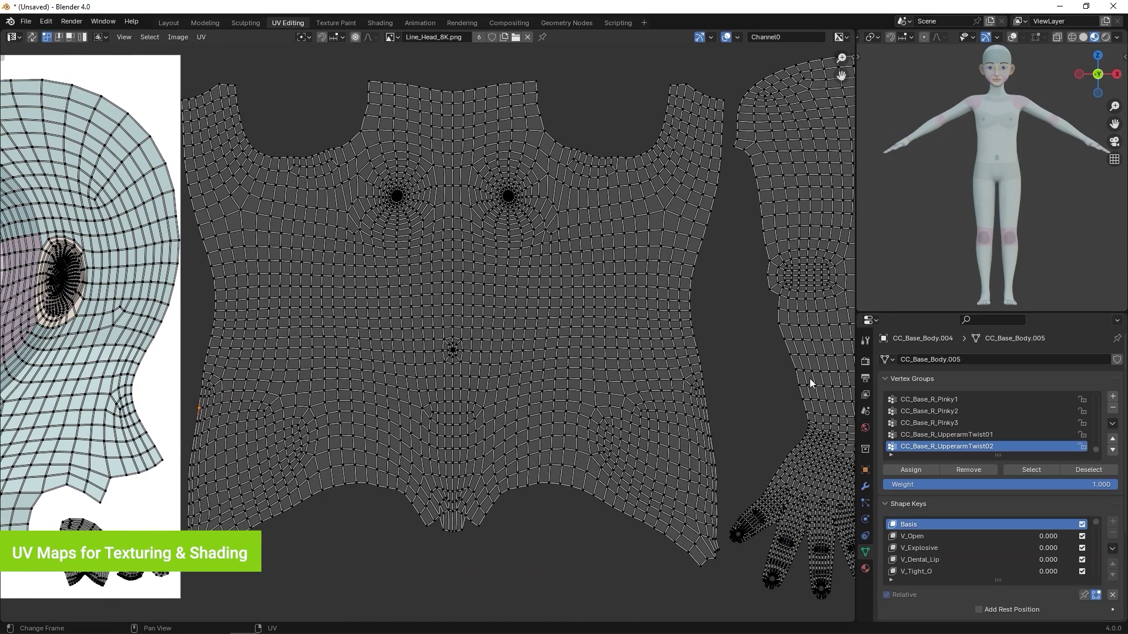
{"action": "middle_click_drag", "start_coordinate": [810, 383], "coordinate": [247, 382]}
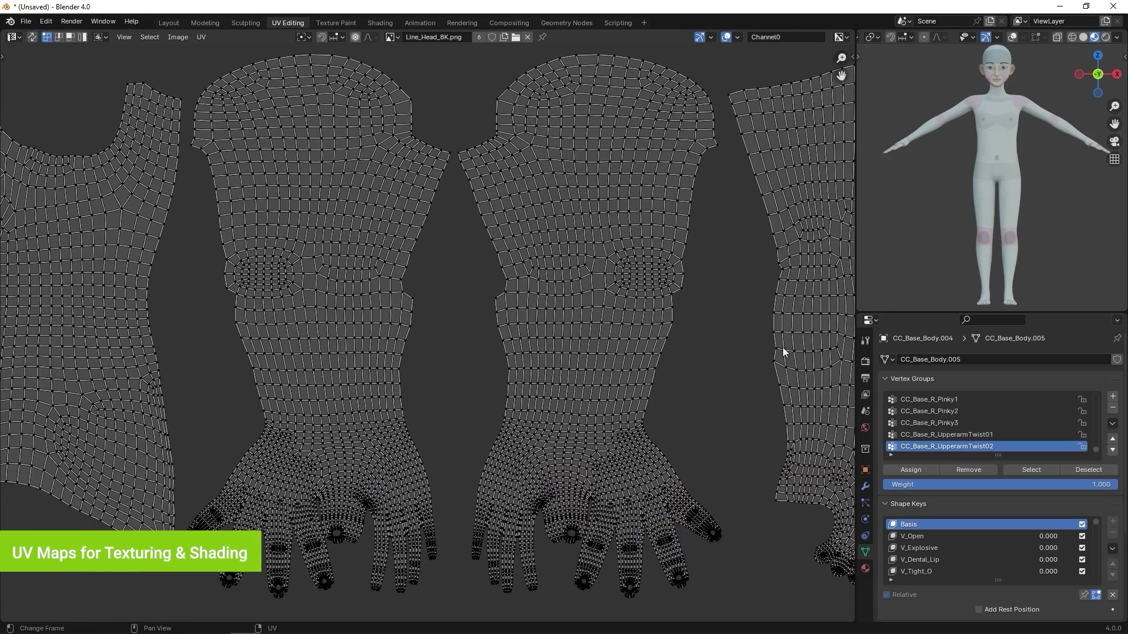
{"action": "middle_click_drag", "start_coordinate": [784, 353], "coordinate": [245, 368]}
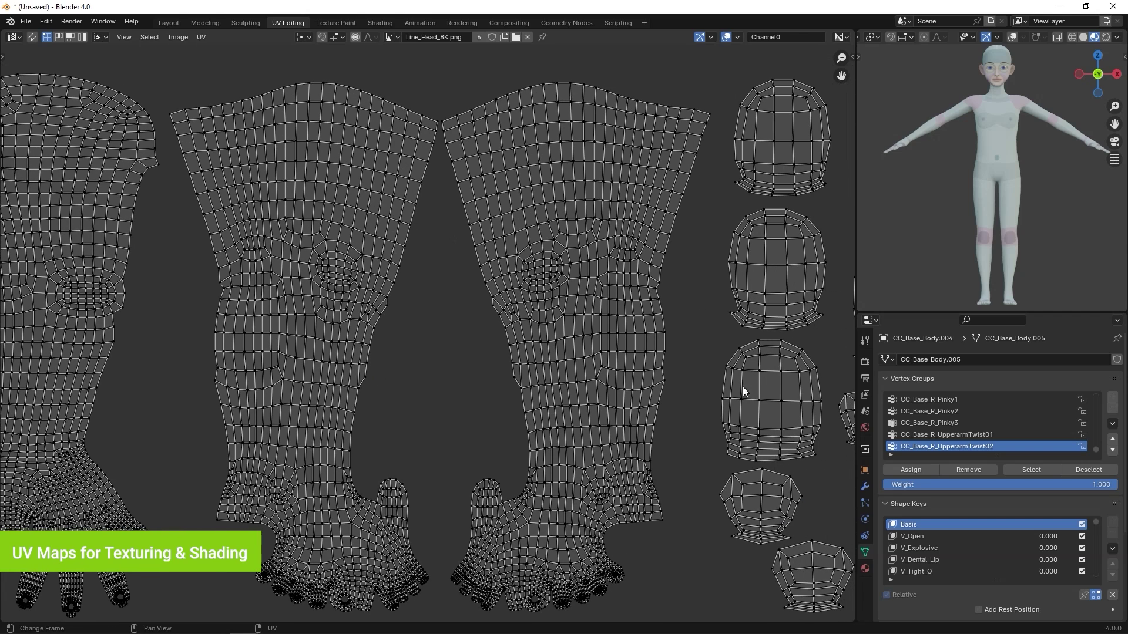
{"action": "middle_click_drag", "start_coordinate": [742, 386], "coordinate": [155, 376]}
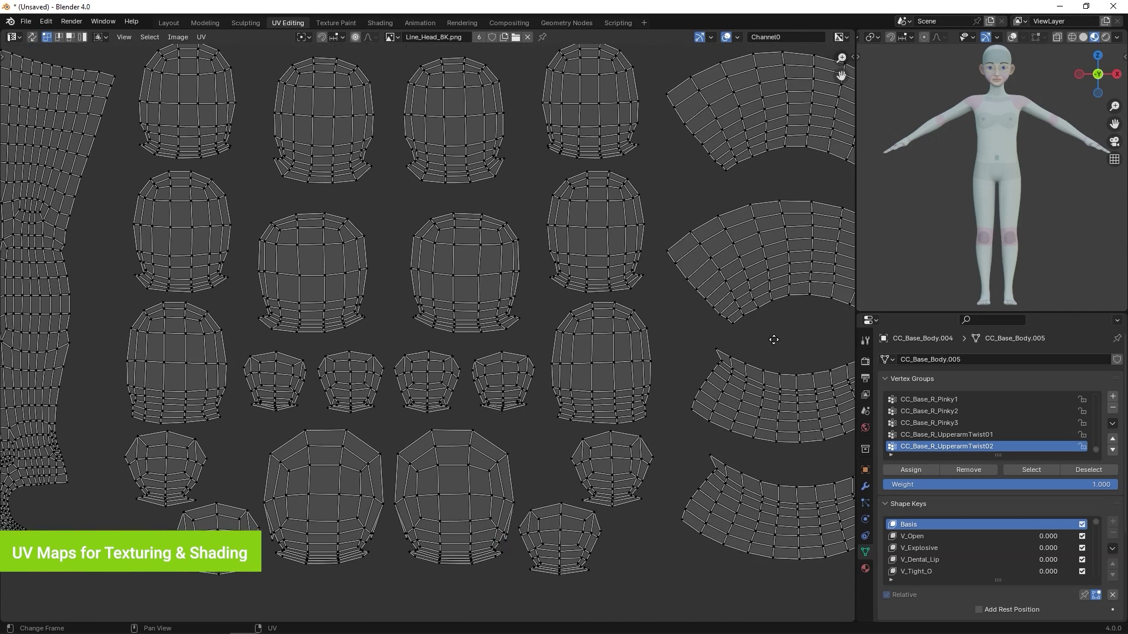
{"action": "middle_click_drag", "start_coordinate": [774, 339], "coordinate": [241, 370]}
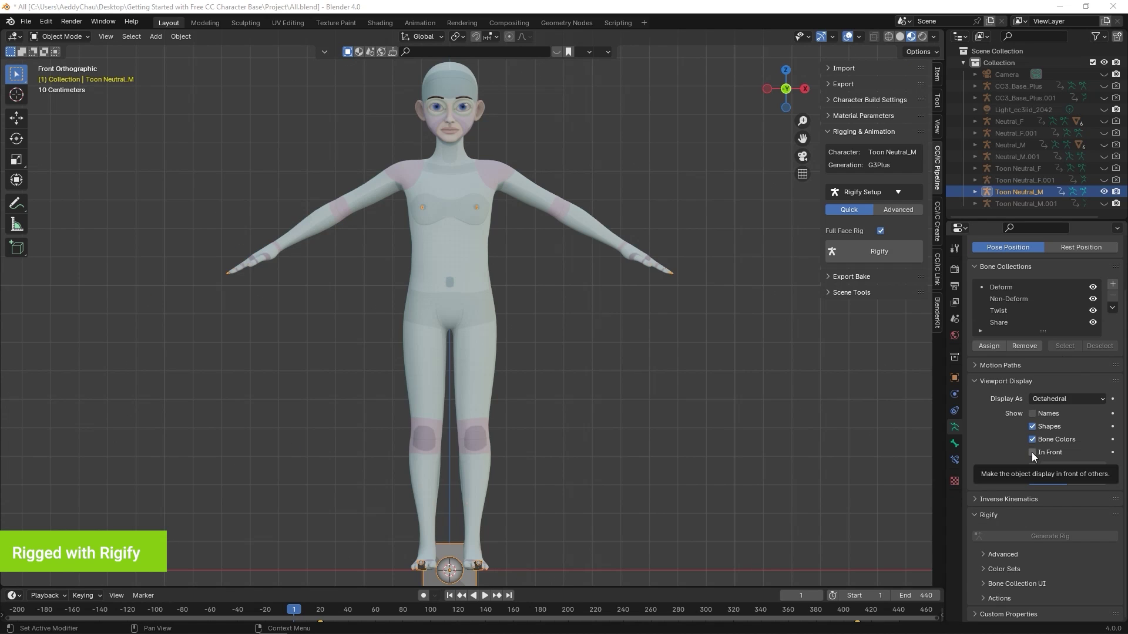
- Turn on In Front so the Toon Neutral_M bones draw over the mesh
{"action": "left_click", "coordinate": [1032, 452]}
{"action": "left_click", "coordinate": [1032, 453]}
{"action": "left_click", "coordinate": [1032, 453]}
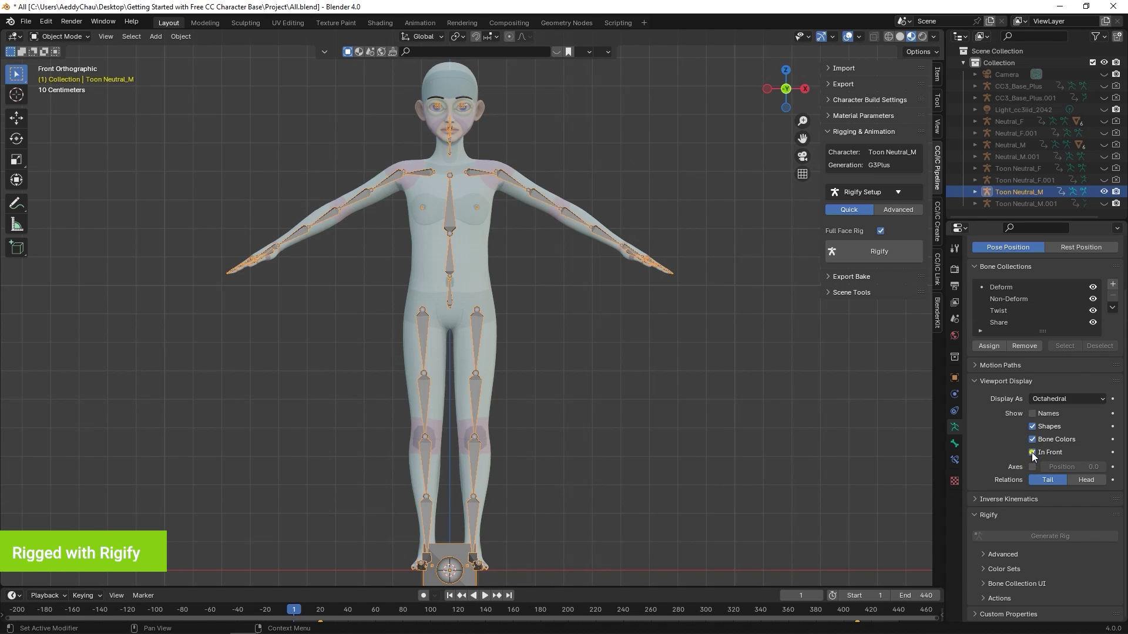
{"action": "left_click", "coordinate": [1032, 453]}
{"action": "left_click", "coordinate": [1032, 452]}
{"action": "left_click", "coordinate": [1032, 453]}
{"action": "left_click", "coordinate": [1032, 452]}
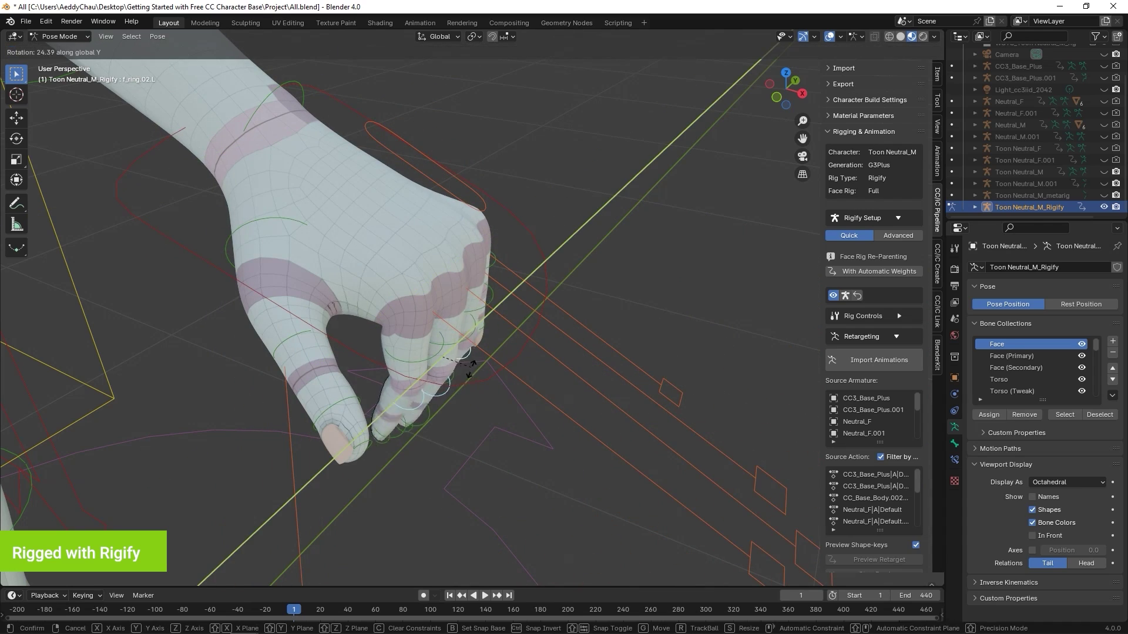
- Test the rig by curling fingers, shifting the eyes control and moving the right lip on Z
{"action": "key", "text": "s"}
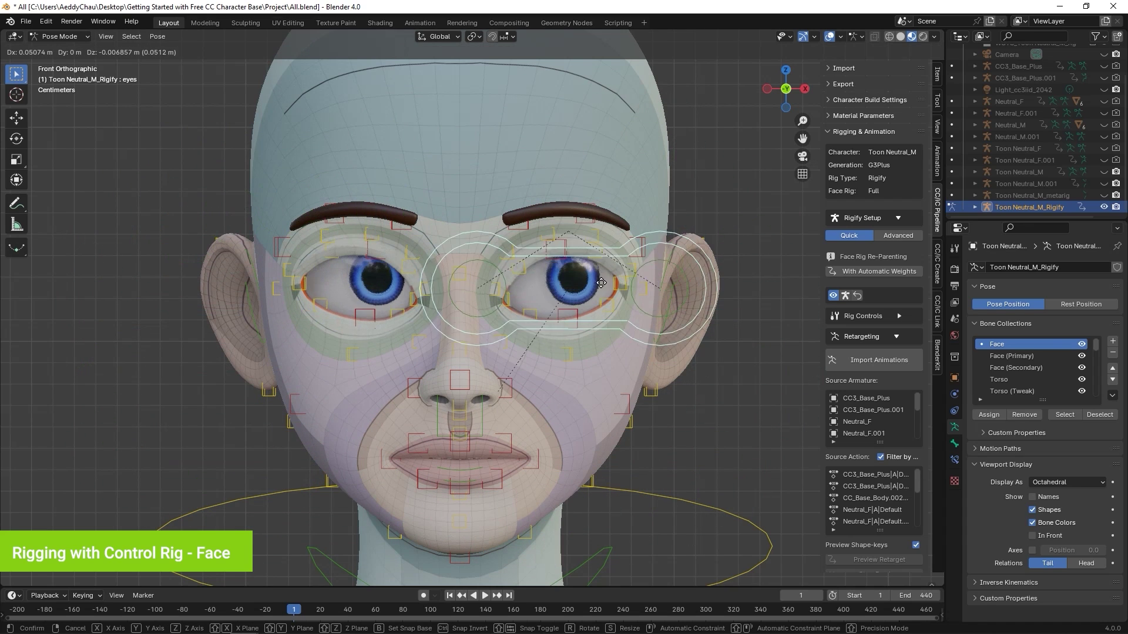
{"action": "left_click", "coordinate": [451, 235]}
{"action": "left_click", "coordinate": [383, 463]}
{"action": "key", "text": "g"}
{"action": "key", "text": "z"}
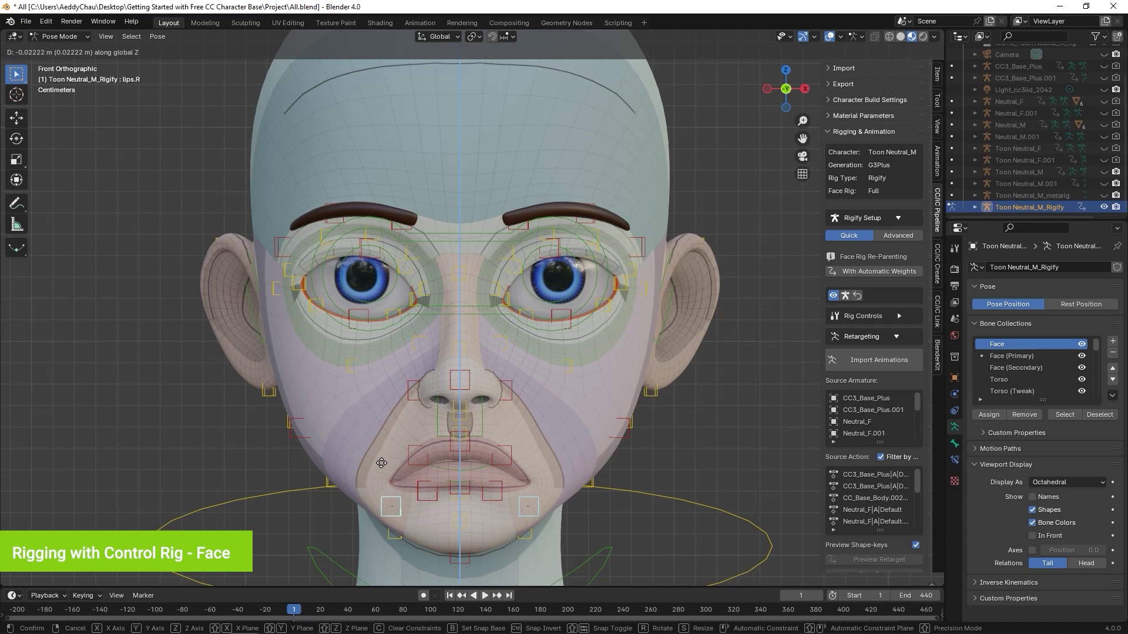
- Pull the mouth corner into a frown and start moving the jaw control
{"action": "key", "text": "Escape"}
{"action": "left_click", "coordinate": [329, 552]}
{"action": "key", "text": "g"}
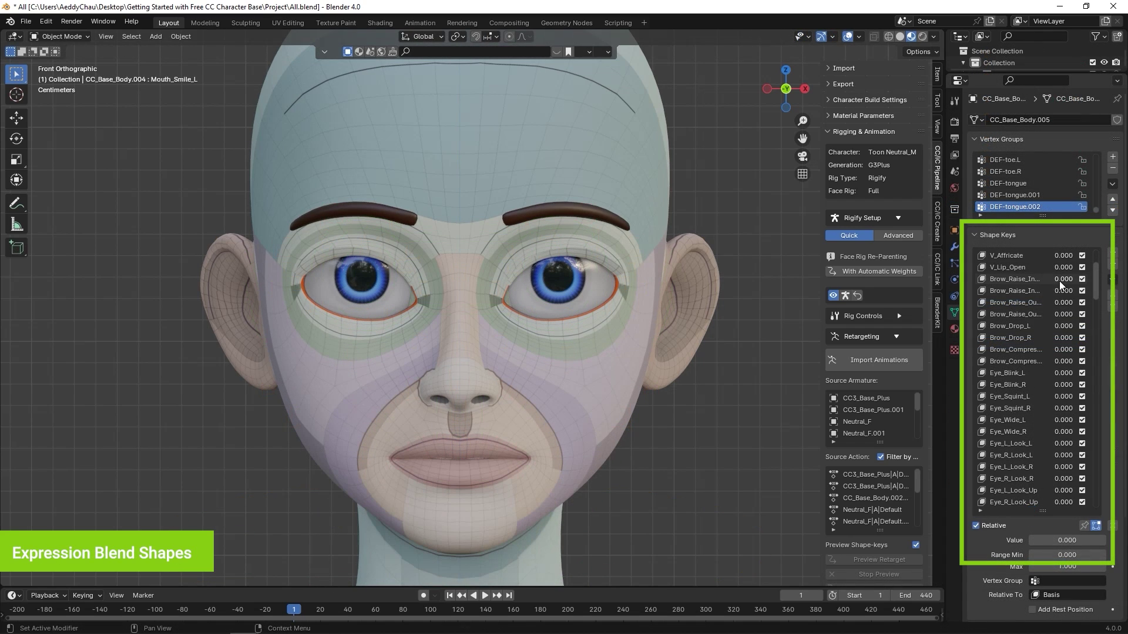
- Preview the Brow_Raise and Eye_Blink shape keys at full strength, then reset them
{"action": "left_click_drag", "start_coordinate": [1063, 279], "coordinate": [1086, 314]}
{"action": "key", "text": "ctrl+z"}
{"action": "key", "text": "ctrl+z"}
{"action": "key", "text": "ctrl+z"}
{"action": "key", "text": "ctrl+z"}
{"action": "mouse_move", "coordinate": [1064, 372]}
{"action": "left_mouse_down"}
{"action": "mouse_move", "coordinate": [1086, 372]}
{"action": "mouse_move", "coordinate": [1078, 386]}
{"action": "left_mouse_up"}
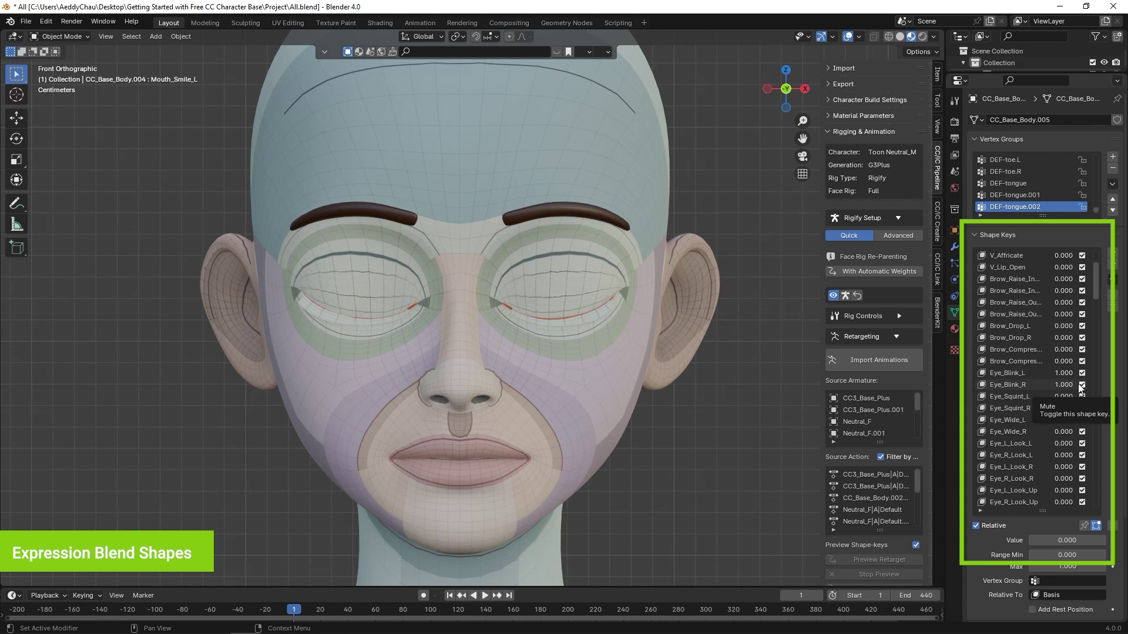
{"action": "key", "text": "ctrl+z"}
{"action": "key", "text": "ctrl+z"}
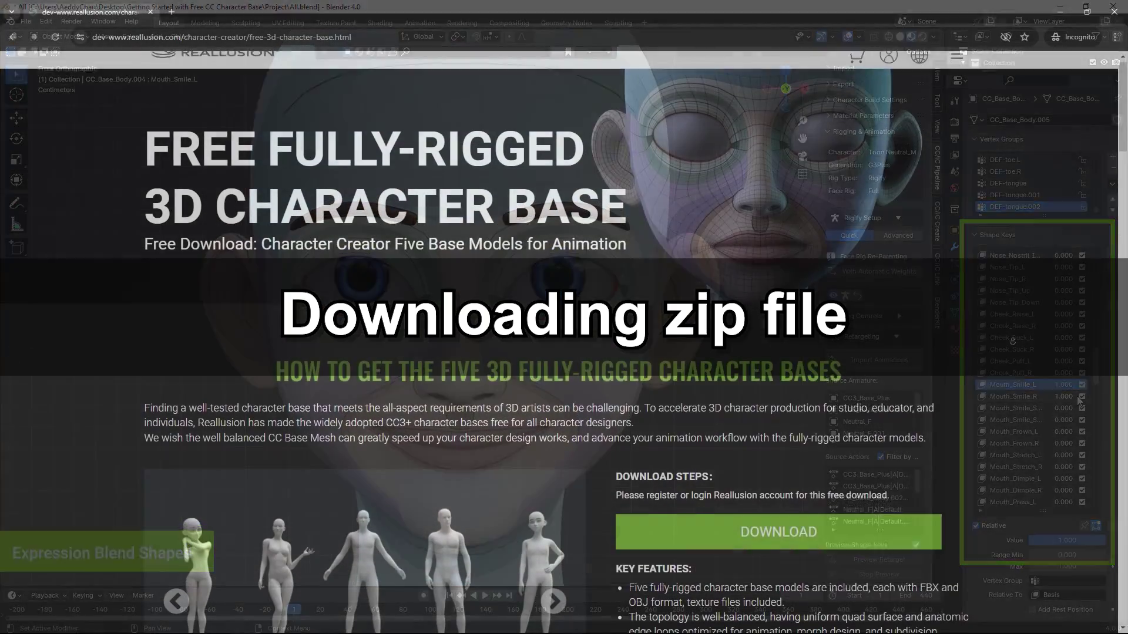
{"action": "scroll", "coordinate": [1012, 341], "scroll_direction": "down", "scroll_amount": 4}
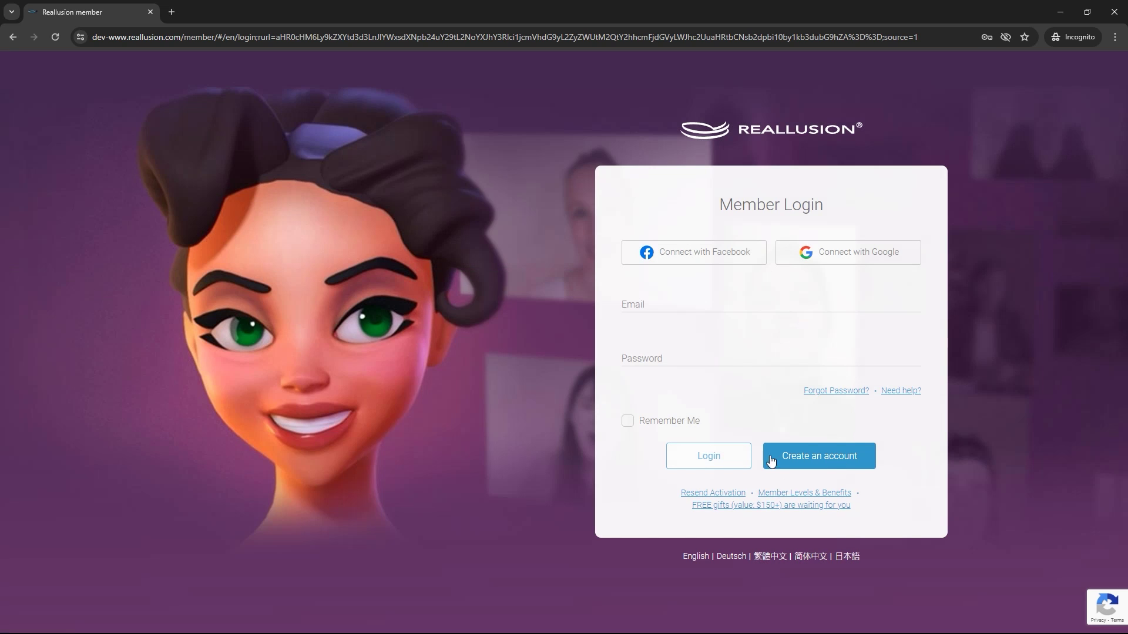
- Log in to the Reallusion member account with the saved email login
{"action": "left_click", "coordinate": [717, 302]}
{"action": "left_click", "coordinate": [724, 329]}
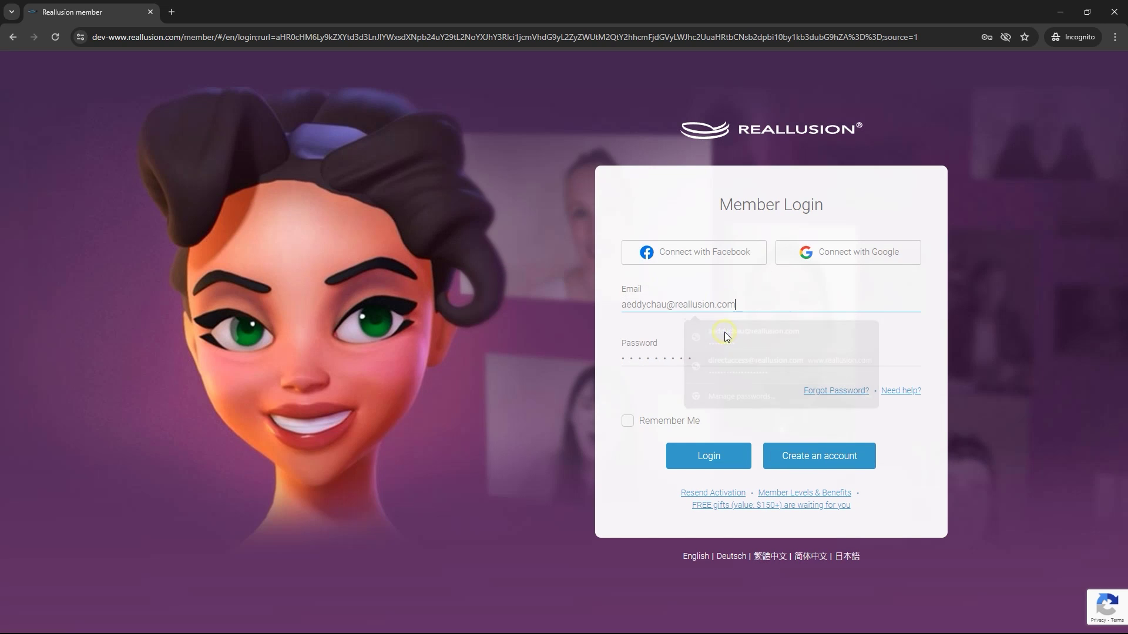
{"action": "left_click", "coordinate": [715, 468]}
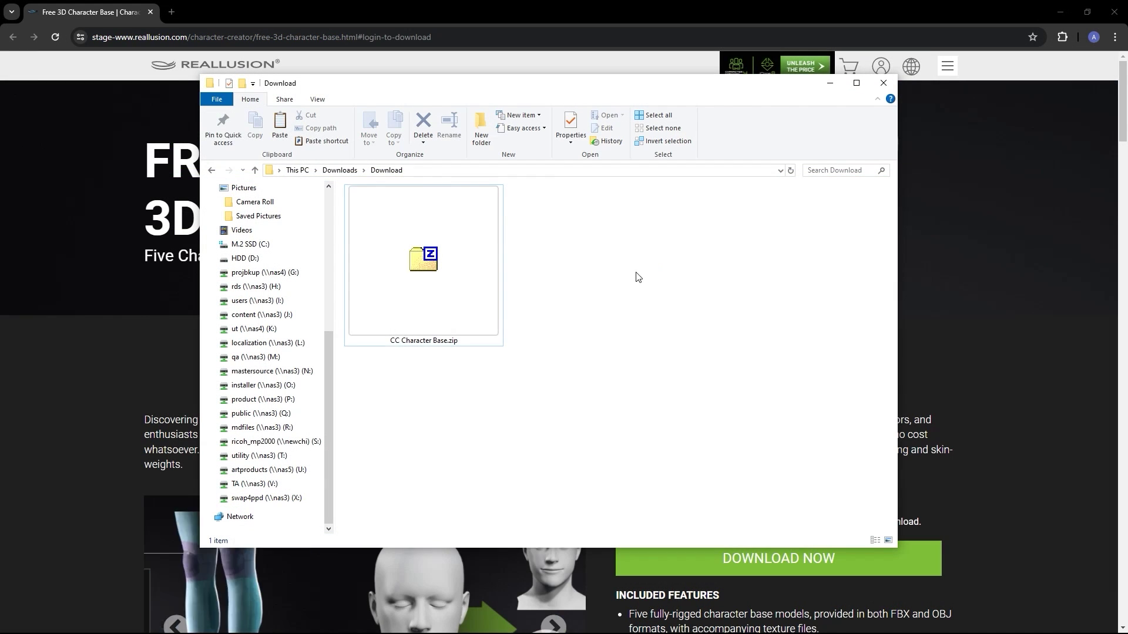
- Extract CC Character Base.zip with 7-Zip
{"action": "left_click", "coordinate": [442, 203]}
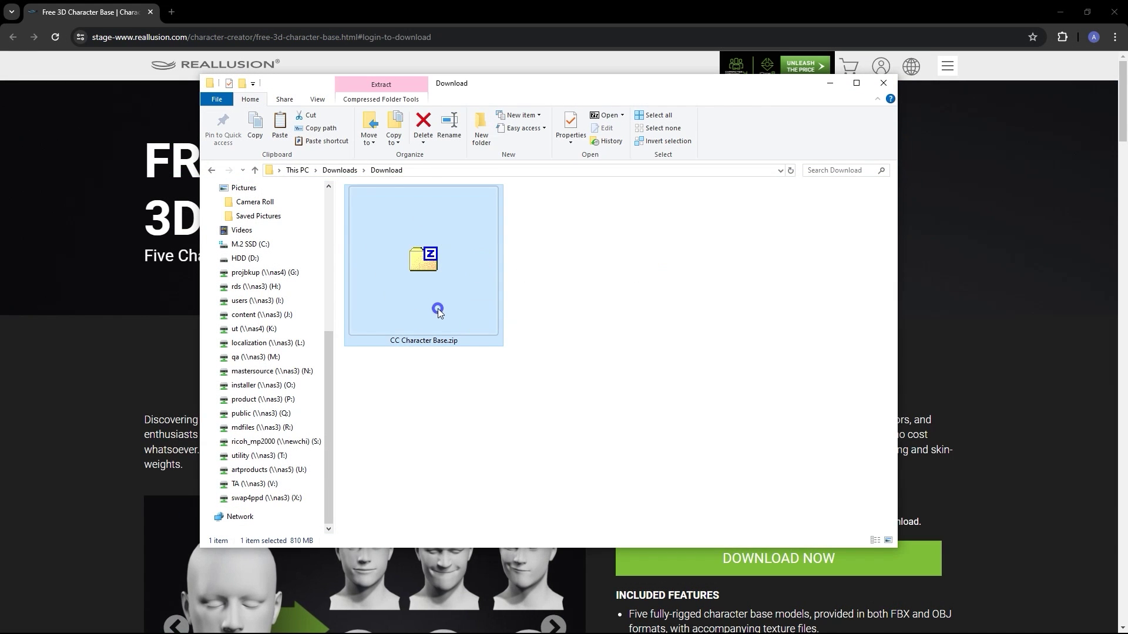
{"action": "right_click", "coordinate": [510, 305]}
{"action": "mouse_move", "coordinate": [540, 365]}
{"action": "left_click", "coordinate": [705, 371]}
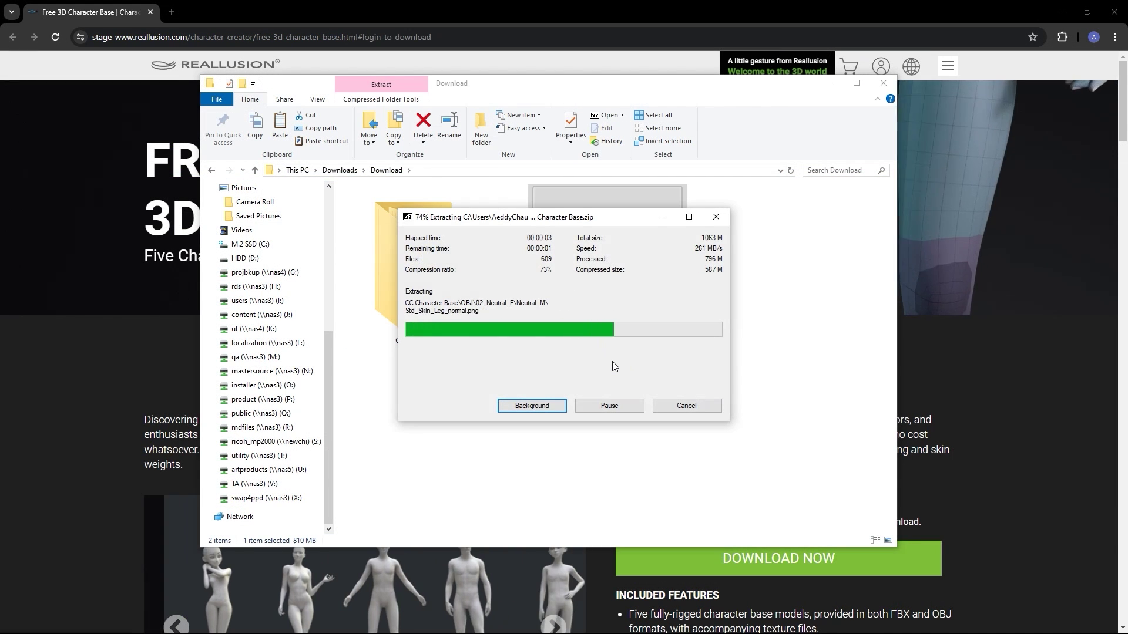
- Browse the extracted FBX, OBJ and Ztl character folders
{"action": "double_click", "coordinate": [457, 280]}
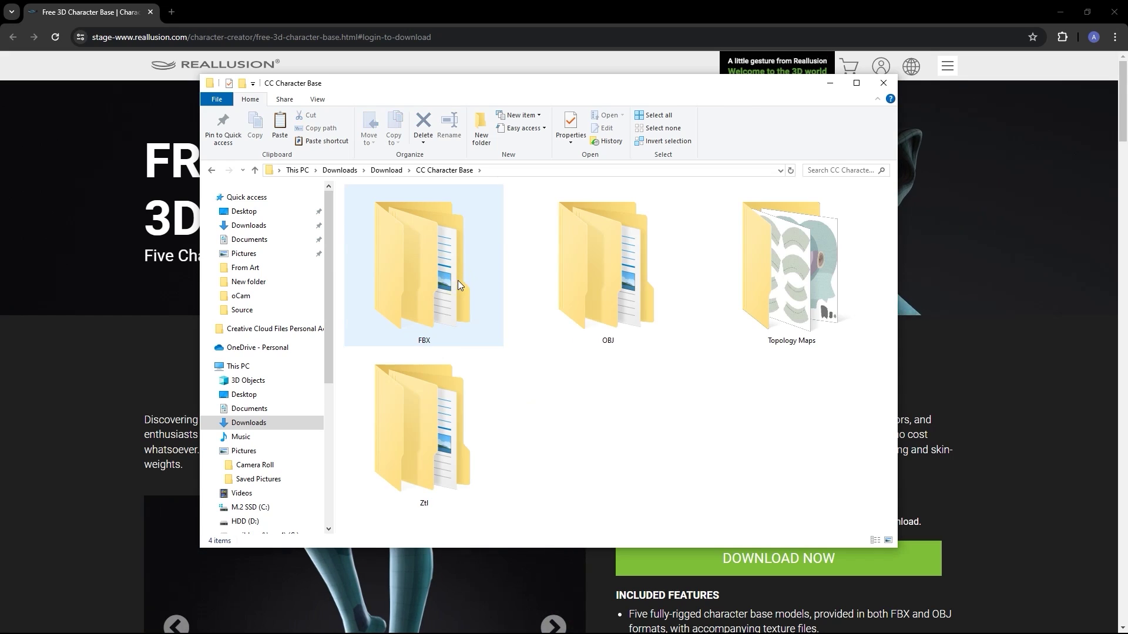
{"action": "double_click", "coordinate": [474, 302]}
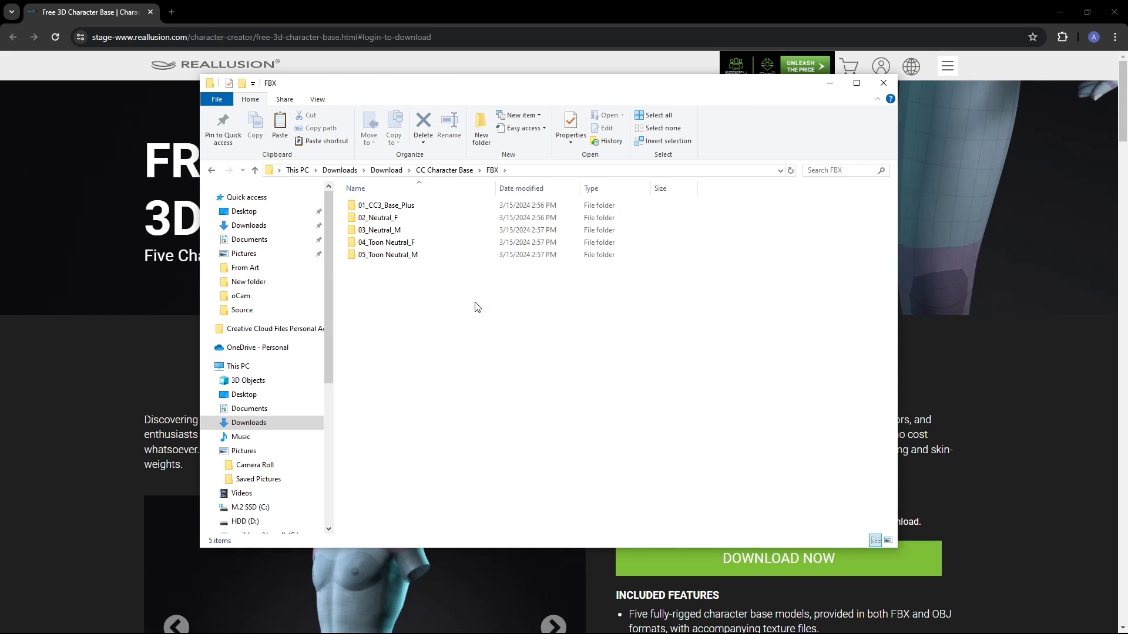
{"action": "left_click", "coordinate": [445, 170]}
{"action": "double_click", "coordinate": [587, 276]}
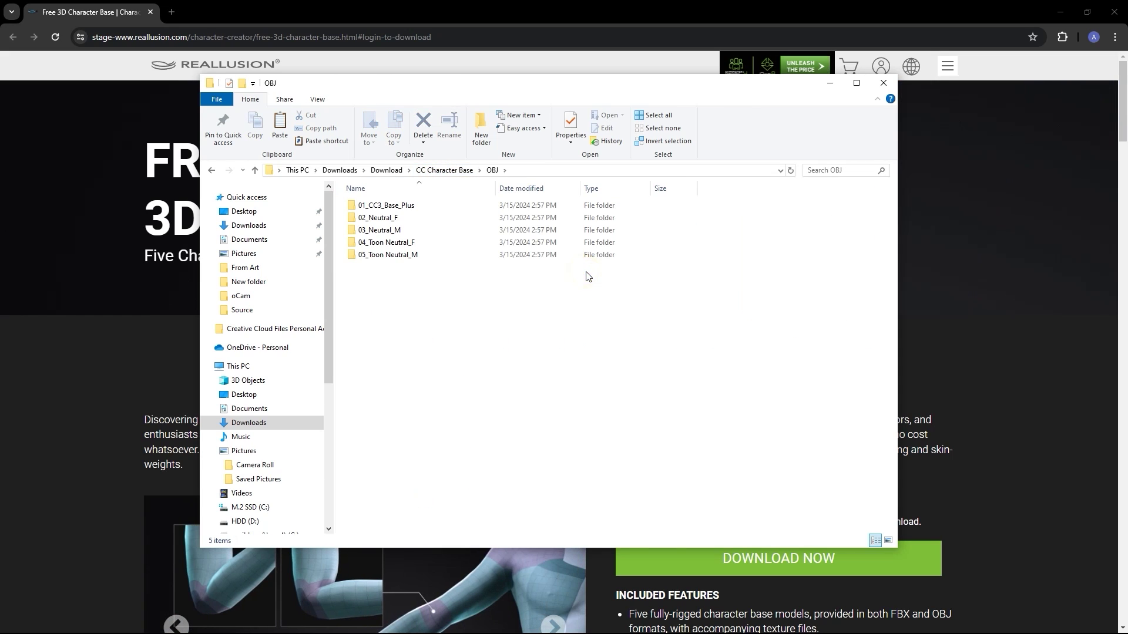
{"action": "left_click", "coordinate": [450, 171]}
{"action": "double_click", "coordinate": [431, 382]}
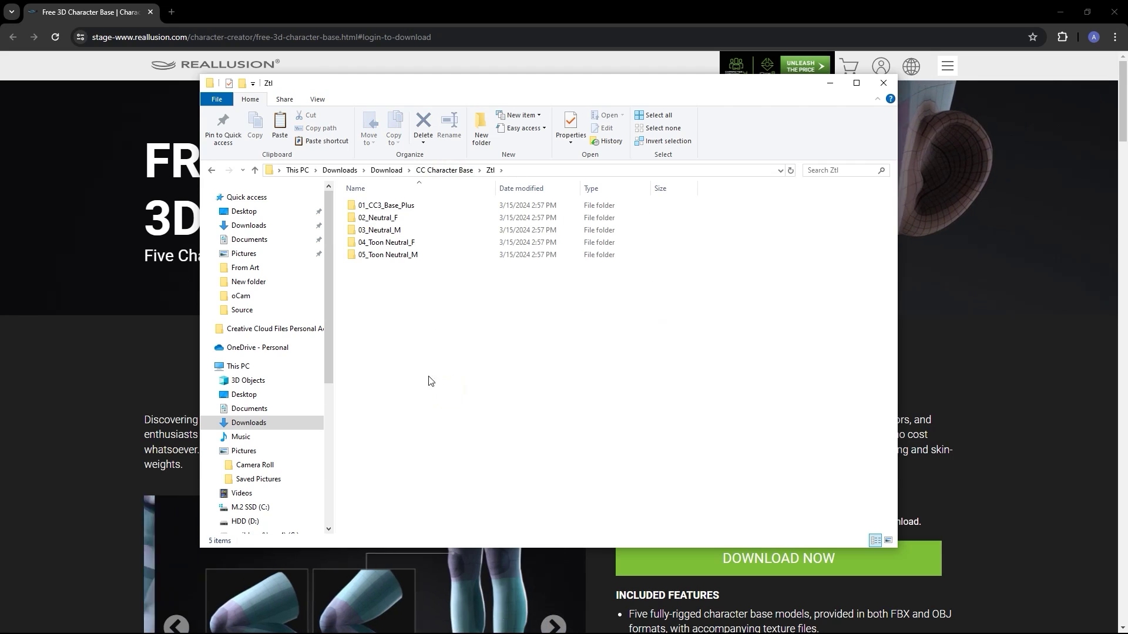
{"action": "left_click", "coordinate": [440, 170]}
- View the Topology Maps images, from Line_Arm_8K.png through the leg and head maps
{"action": "left_click", "coordinate": [814, 305]}
{"action": "double_click", "coordinate": [814, 305]}
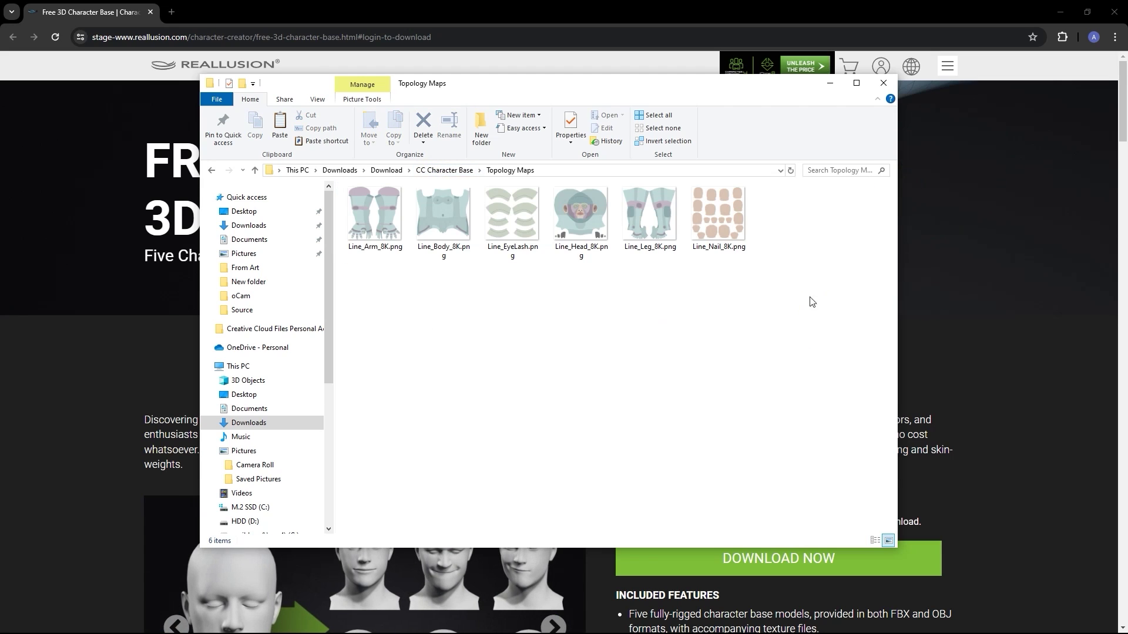
{"action": "double_click", "coordinate": [375, 231]}
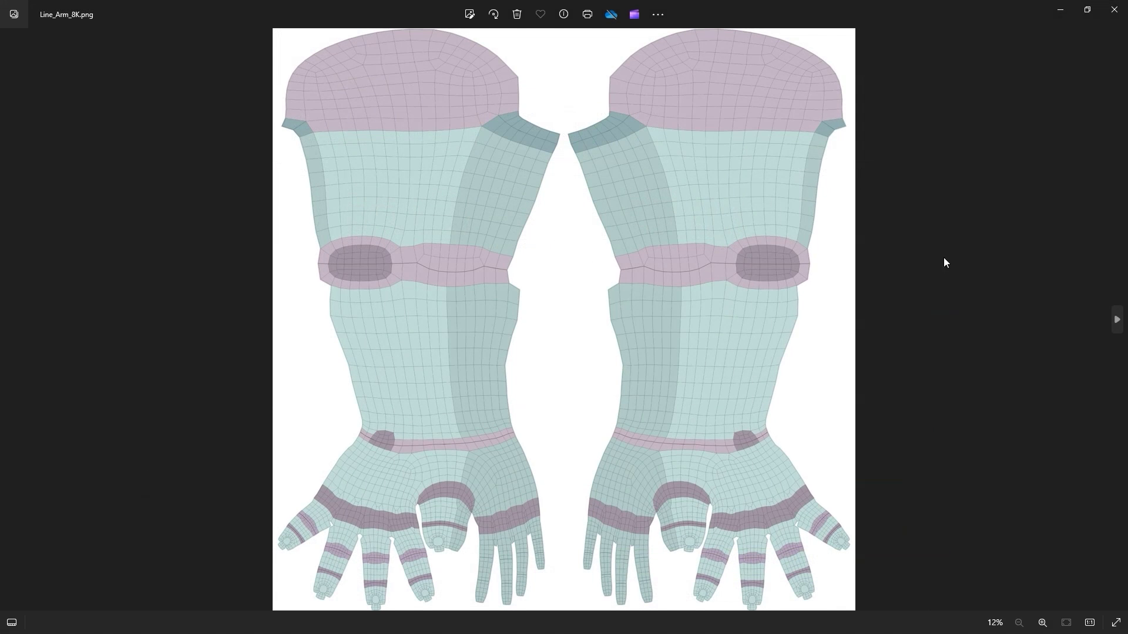
{"action": "left_click", "coordinate": [1116, 320]}
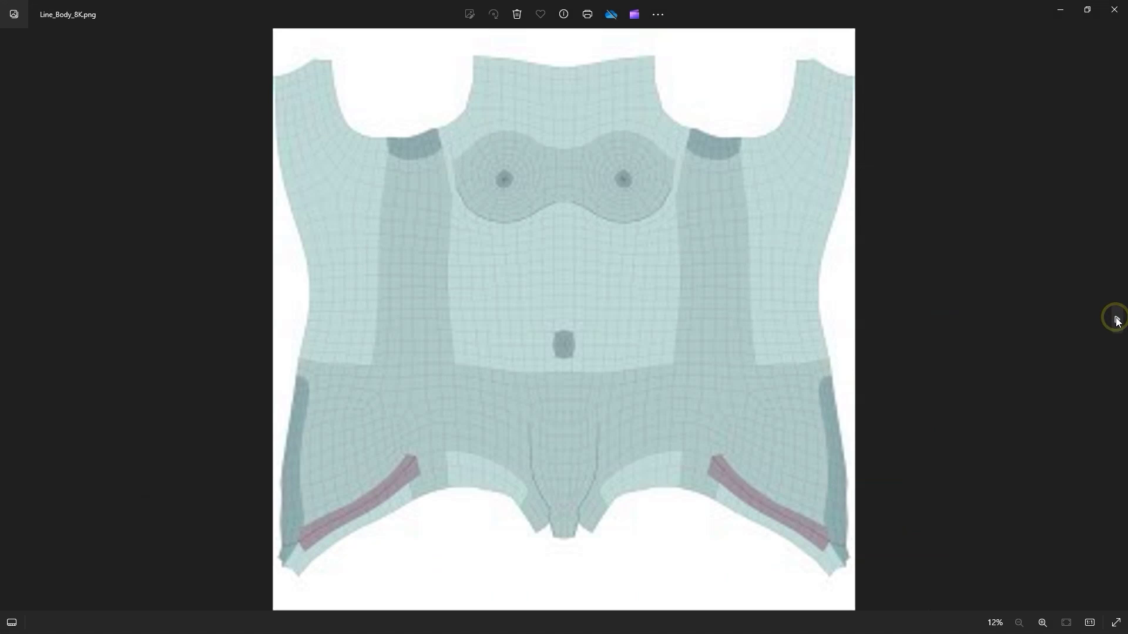
{"action": "left_click", "coordinate": [1115, 319]}
{"action": "left_click", "coordinate": [1116, 320]}
{"action": "left_click", "coordinate": [1116, 320]}
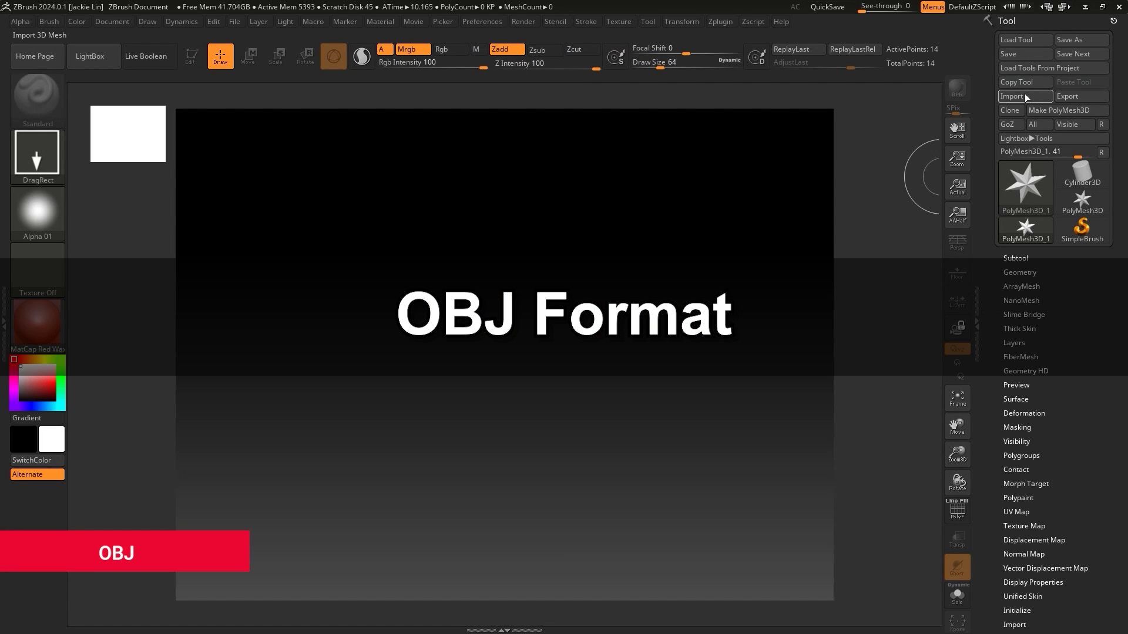
- Import Toon Neutral_M.obj from the OBJ\05_Toon_Neutral_M folder as a tool
{"action": "left_click", "coordinate": [1026, 97]}
{"action": "left_click", "coordinate": [357, 143]}
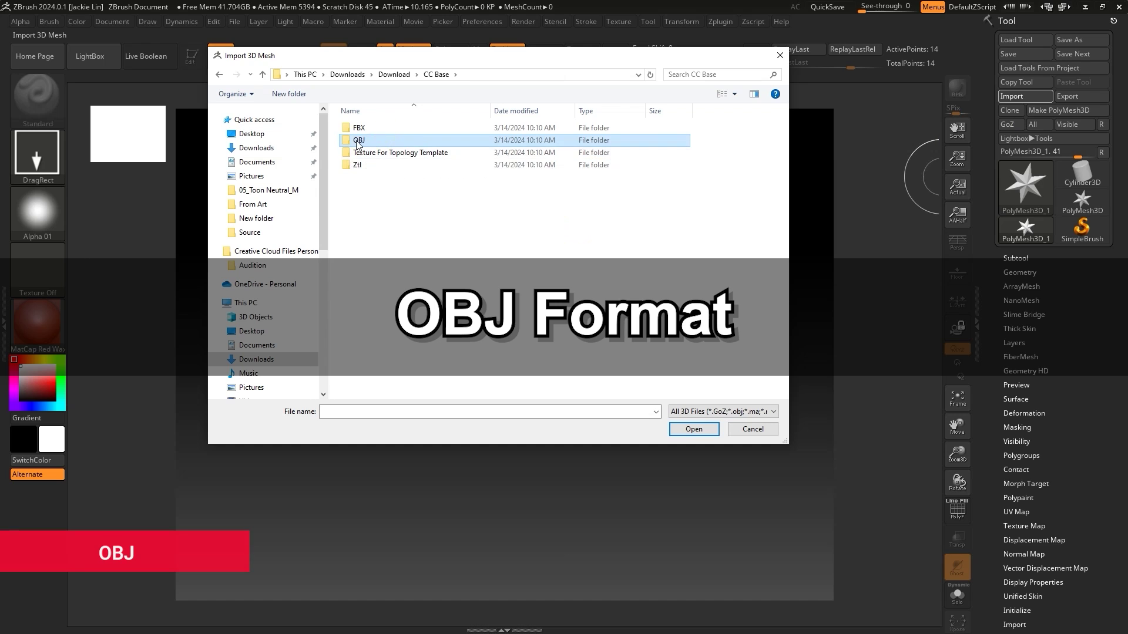
{"action": "double_click", "coordinate": [358, 141]}
{"action": "double_click", "coordinate": [428, 176]}
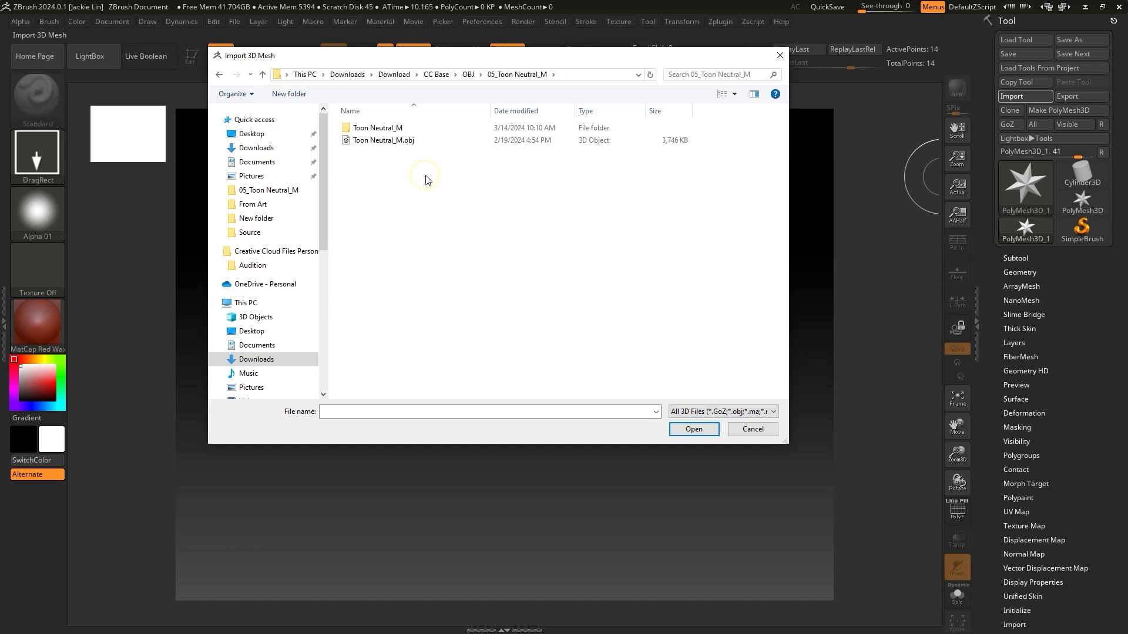
{"action": "left_click", "coordinate": [444, 141]}
{"action": "left_click", "coordinate": [680, 428]}
- Draw the figure on canvas in Edit mode, frame it, and expand the Layers sub-palette
{"action": "left_click_drag", "start_coordinate": [478, 250], "coordinate": [511, 436]}
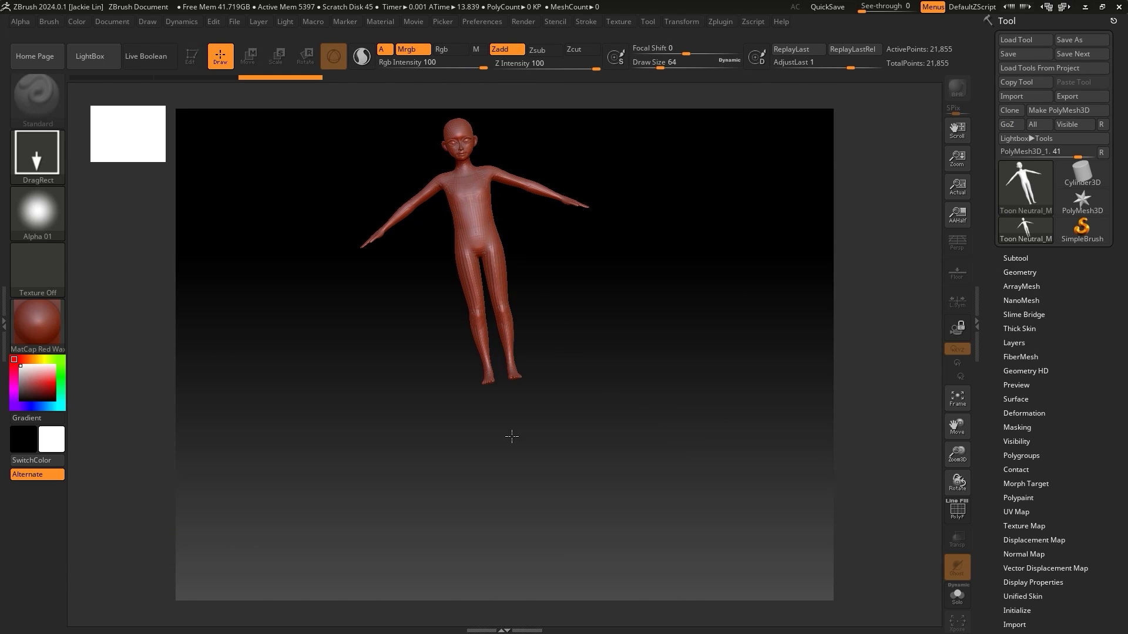
{"action": "left_click", "coordinate": [192, 57]}
{"action": "left_click", "coordinate": [957, 399]}
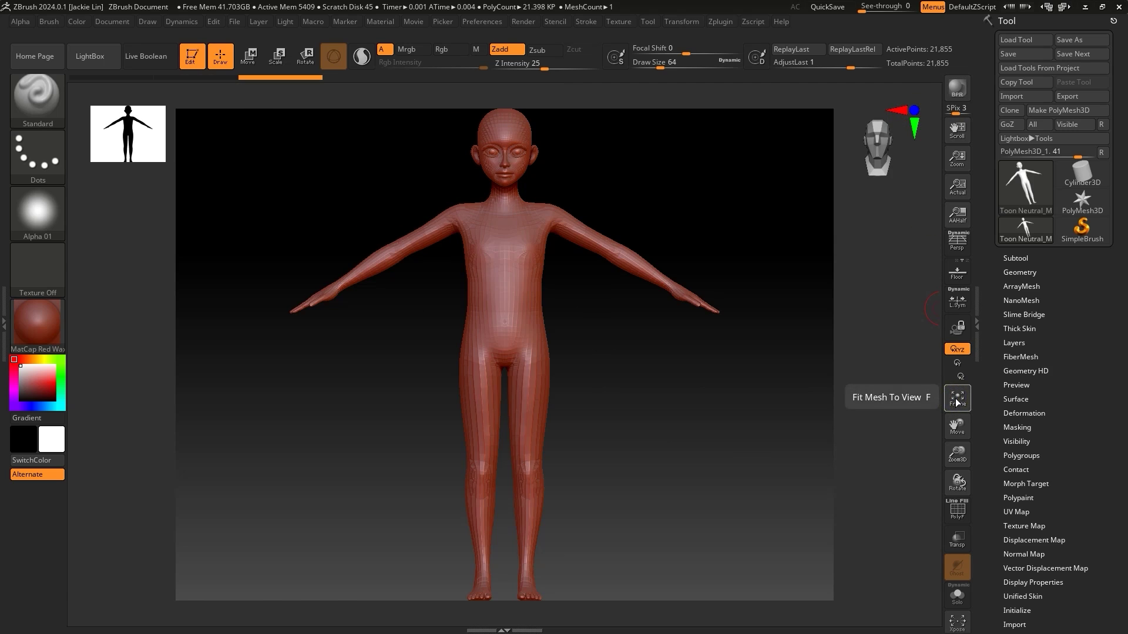
{"action": "left_click", "coordinate": [1031, 256]}
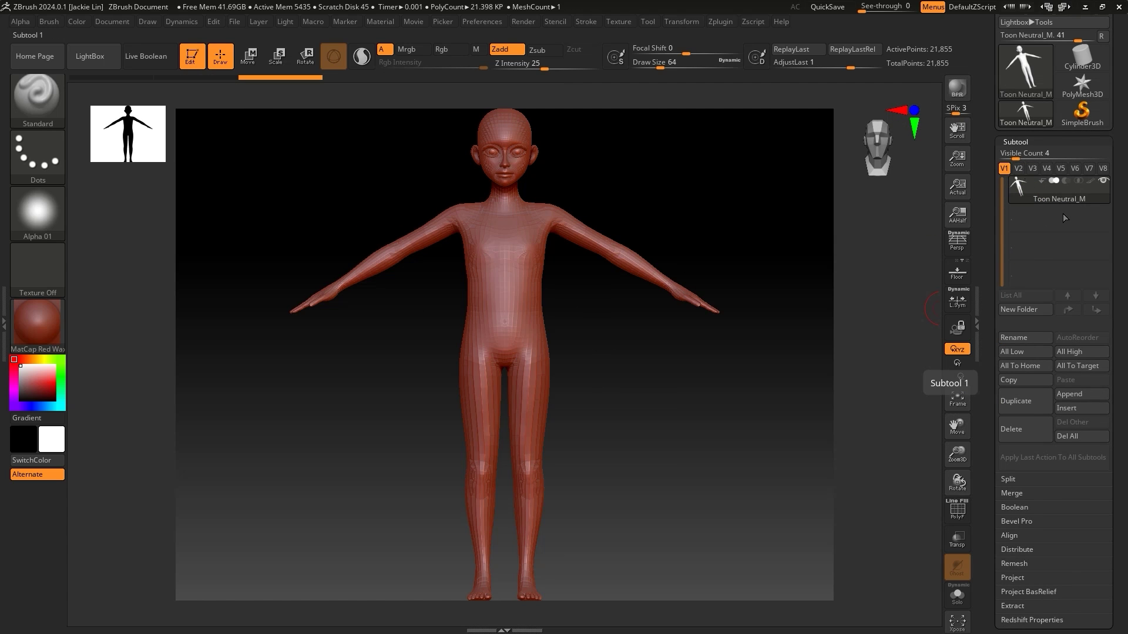
{"action": "left_click", "coordinate": [1016, 142]}
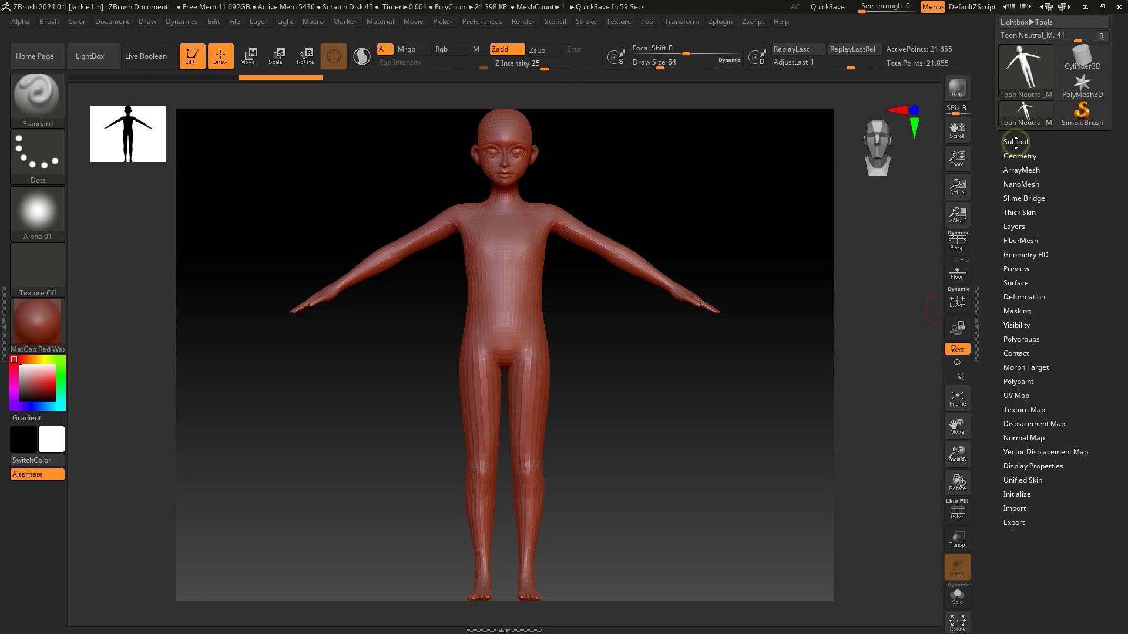
{"action": "left_click", "coordinate": [1021, 225]}
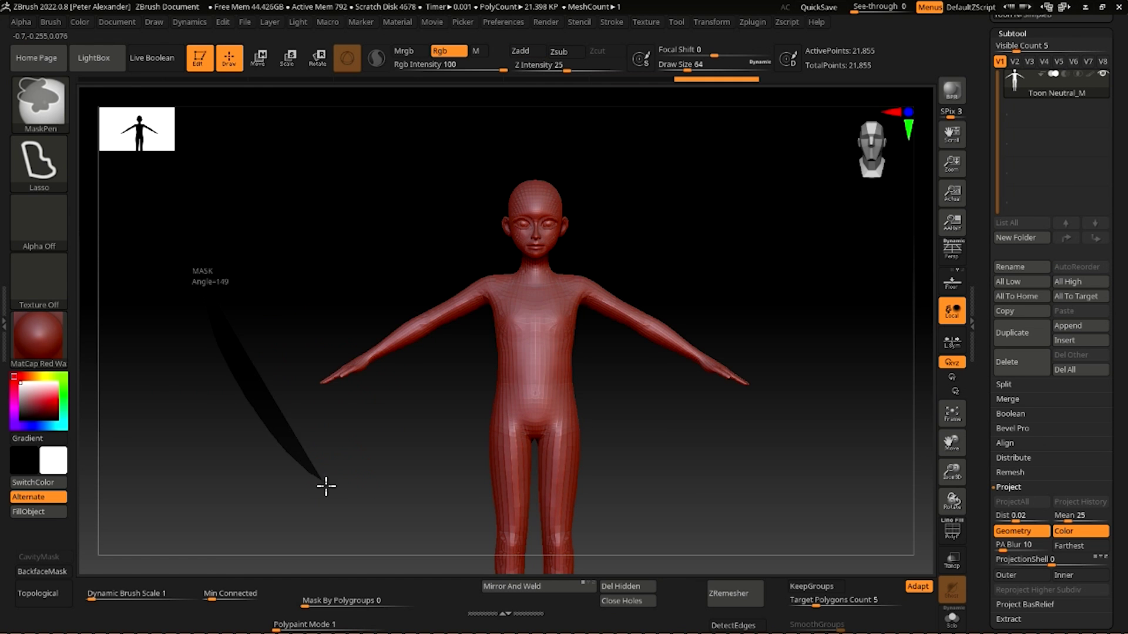
- Place the Transpose gizmo on the legs and left arm, then rotate to view the back
{"action": "key", "text": "w"}
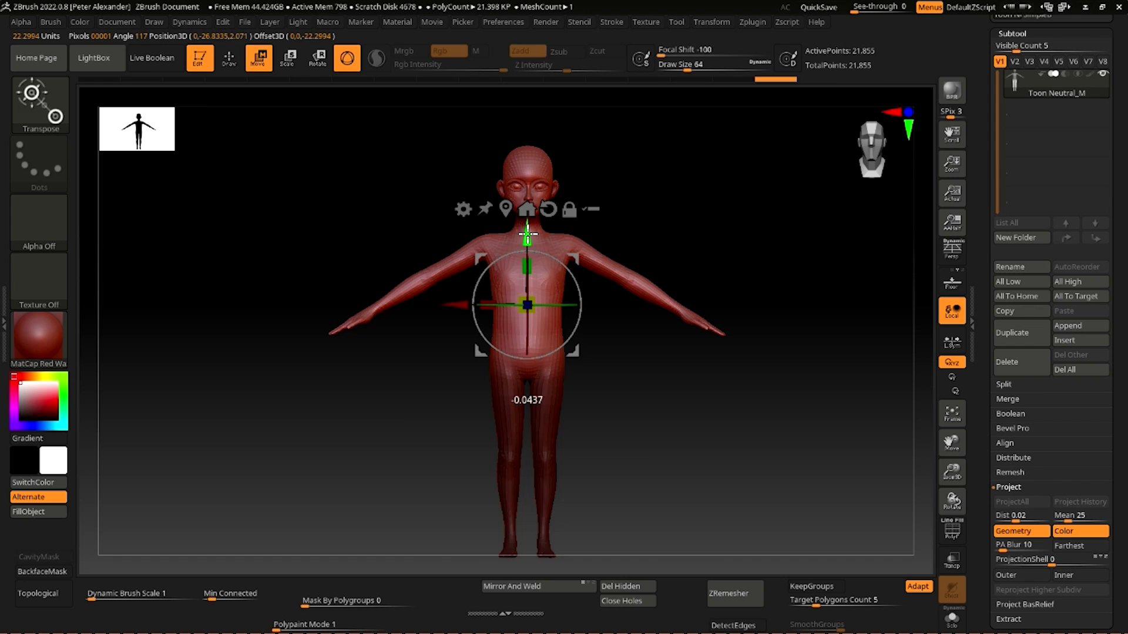
{"action": "left_click", "coordinate": [504, 431]}
{"action": "left_click", "coordinate": [428, 345]}
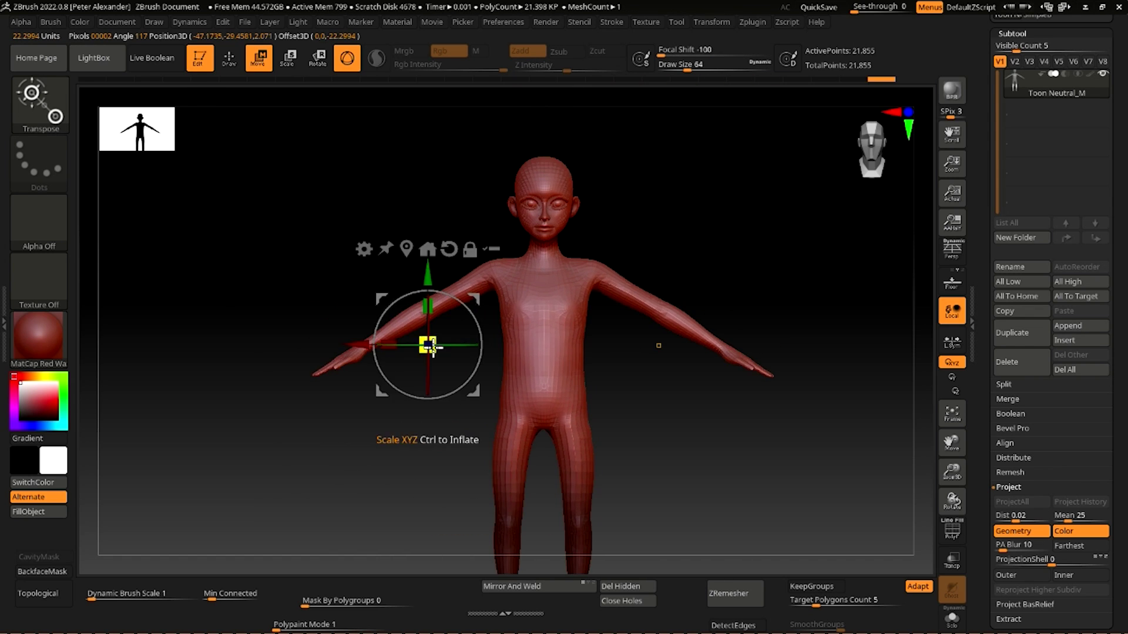
{"action": "key", "text": "q"}
{"action": "mouse_move", "coordinate": [270, 220]}
{"action": "left_mouse_down"}
{"action": "mouse_move", "coordinate": [473, 340]}
{"action": "mouse_move", "coordinate": [441, 353]}
{"action": "mouse_move", "coordinate": [302, 269]}
{"action": "left_mouse_up"}
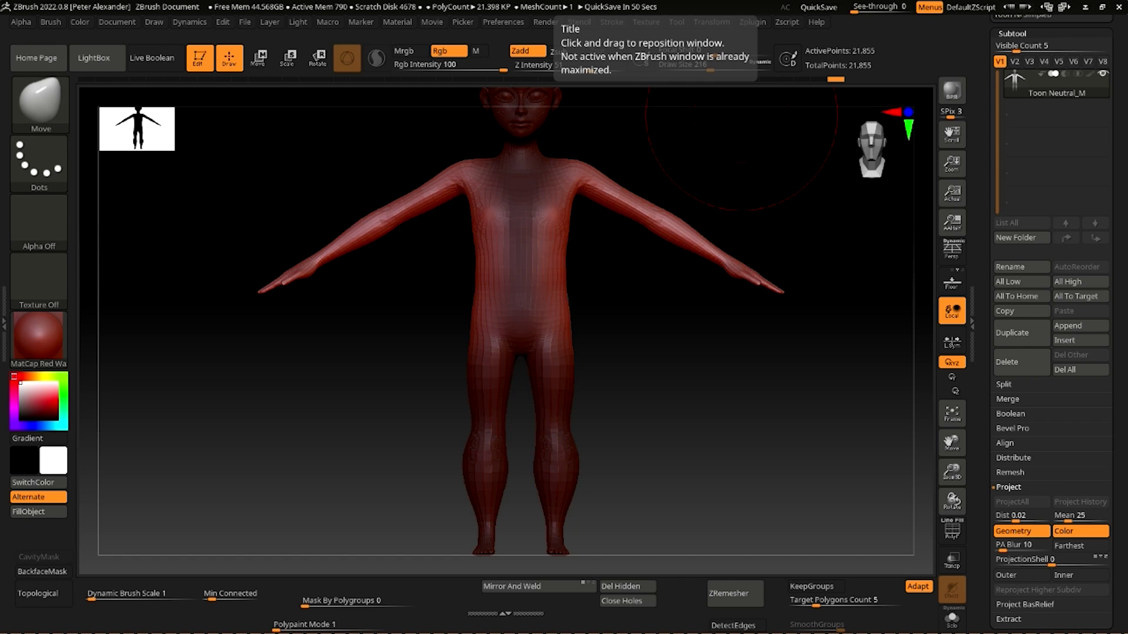
- Scrub the Undo History back and replay the face and brow sculpting
{"action": "left_click_drag", "start_coordinate": [835, 78], "coordinate": [466, 79]}
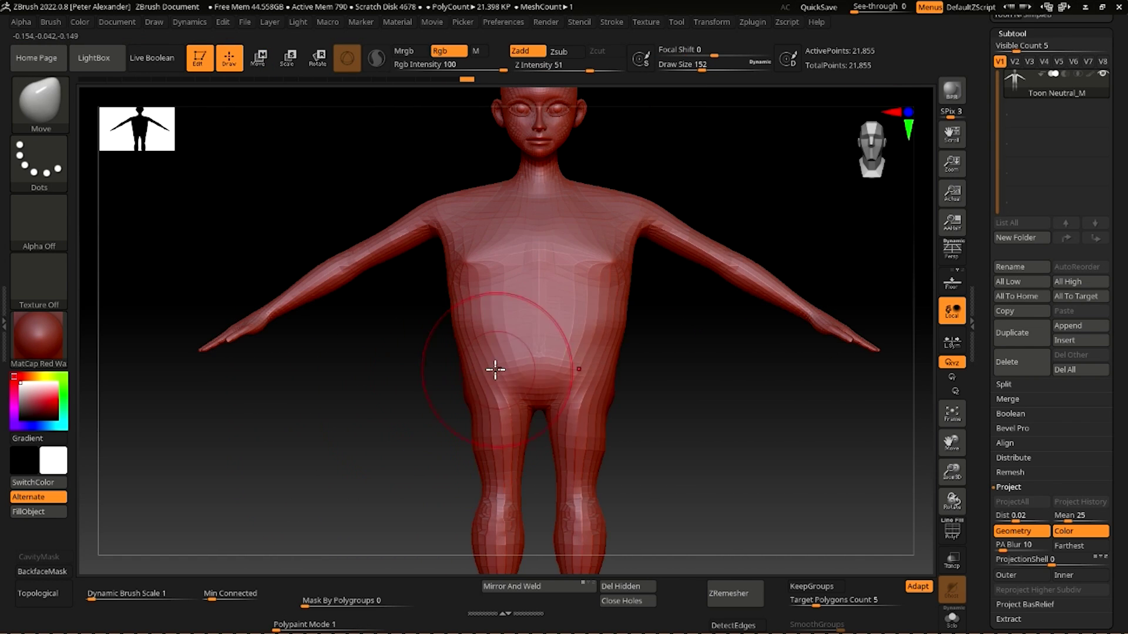
{"action": "key", "text": "ctrl+shift+z"}
{"action": "key", "text": "ctrl+shift+z"}
{"action": "key", "text": "ctrl+shift+z"}
{"action": "key", "text": "ctrl+shift+z"}
{"action": "key", "text": "ctrl+shift+z"}
{"action": "key", "text": "ctrl+shift+z"}
{"action": "key", "text": "ctrl+shift+z"}
{"action": "key", "text": "ctrl+shift+z"}
{"action": "key", "text": "ctrl+shift+z"}
{"action": "key", "text": "ctrl+shift+z"}
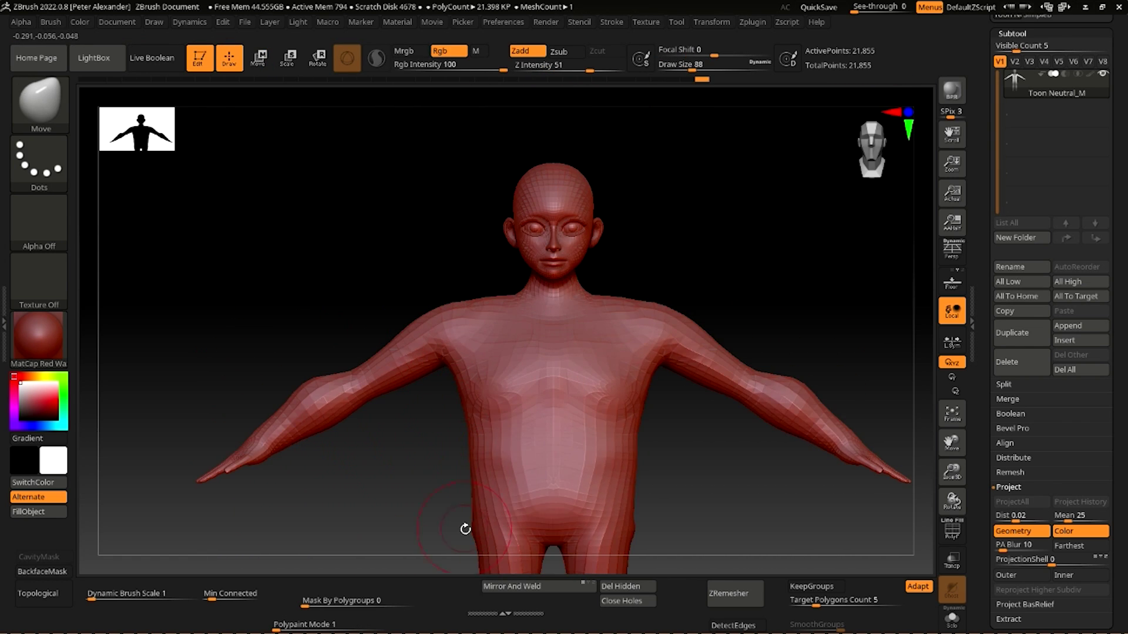
{"action": "key", "text": "ctrl+shift+z"}
{"action": "key", "text": "ctrl+shift+z"}
{"action": "key", "text": "ctrl+shift+z"}
{"action": "key", "text": "ctrl+shift+z"}
{"action": "key", "text": "ctrl+shift+z"}
{"action": "key", "text": "ctrl+shift+z"}
{"action": "key", "text": "ctrl+shift+z"}
{"action": "key", "text": "ctrl+shift+z"}
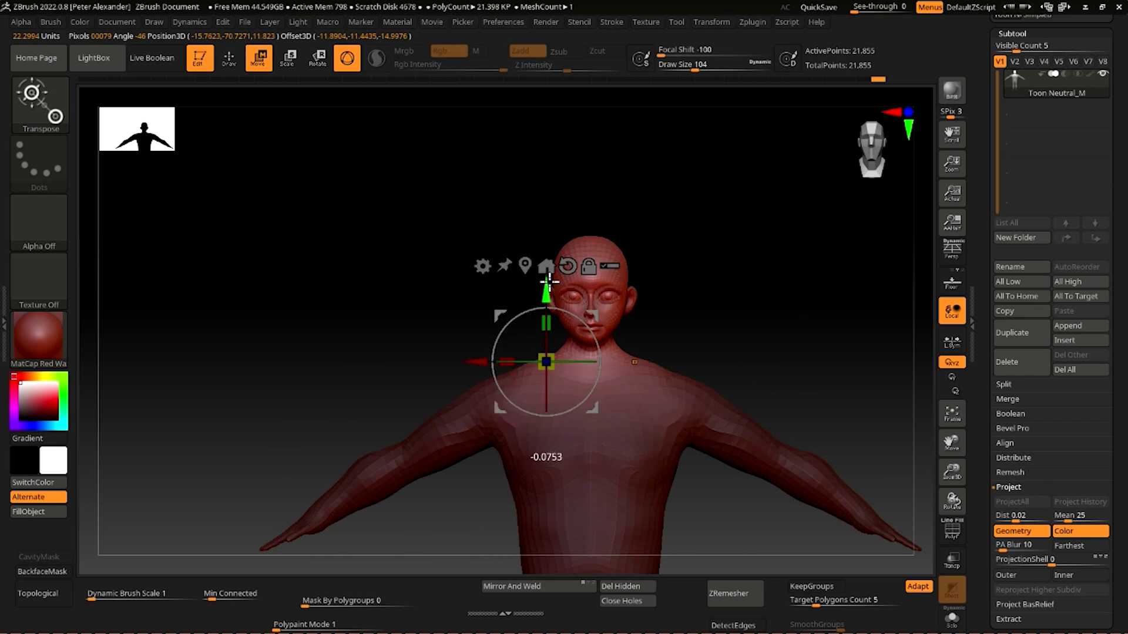
{"action": "key", "text": "ctrl+z"}
{"action": "right_click_drag", "start_coordinate": [480, 428], "coordinate": [515, 402], "text": "ctrl"}
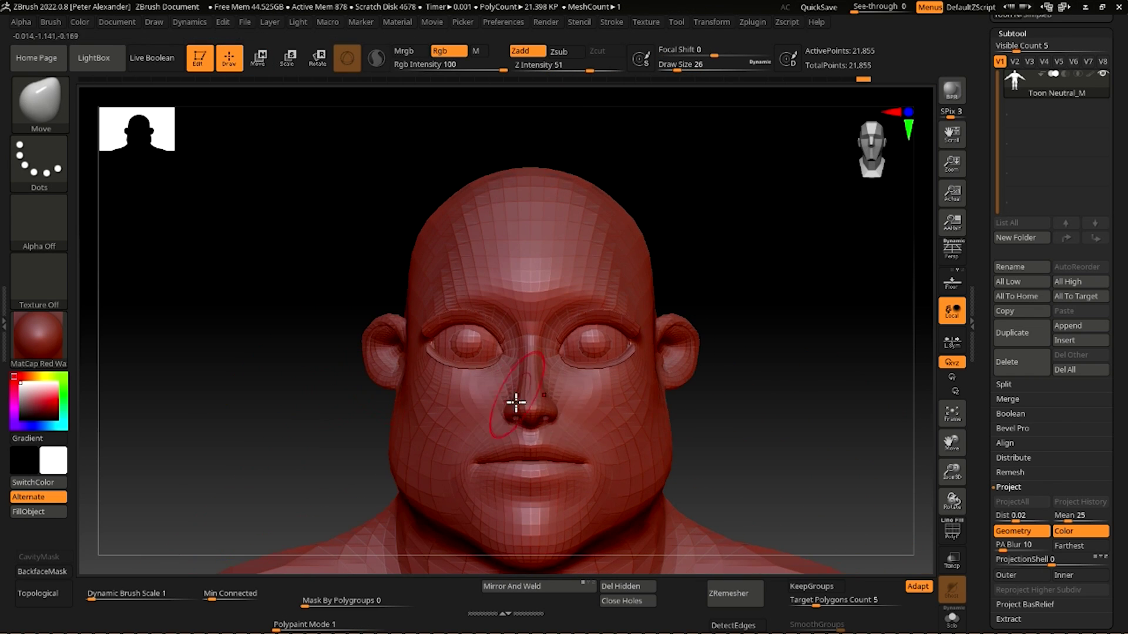
{"action": "key", "text": "ctrl+shift+z"}
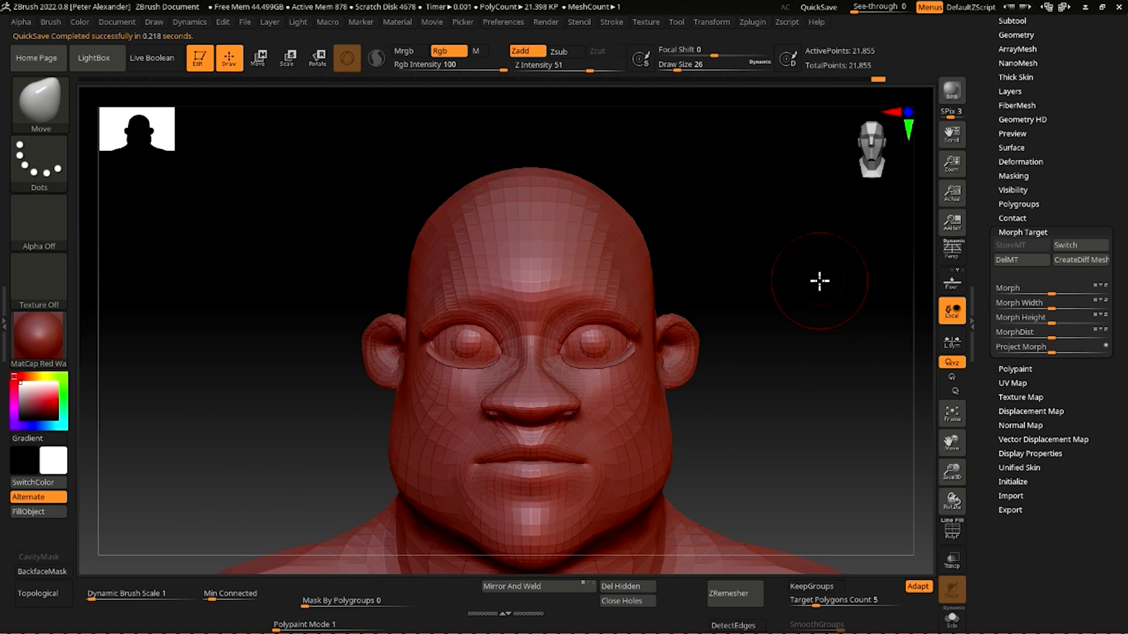
{"action": "key", "text": "ctrl+shift+z"}
{"action": "key", "text": "ctrl+shift+z"}
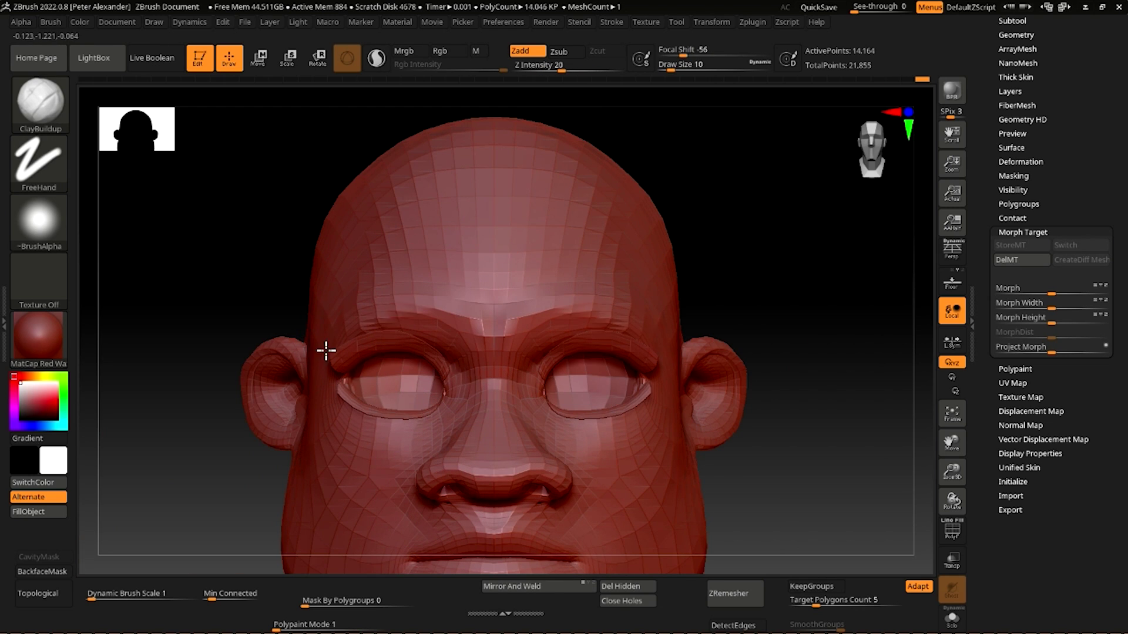
- Step back and forth through the history over the torso and thigh sculpting
{"action": "key", "text": "ctrl+z"}
{"action": "key", "text": "ctrl+z"}
{"action": "key", "text": "ctrl+z"}
{"action": "key", "text": "ctrl+z"}
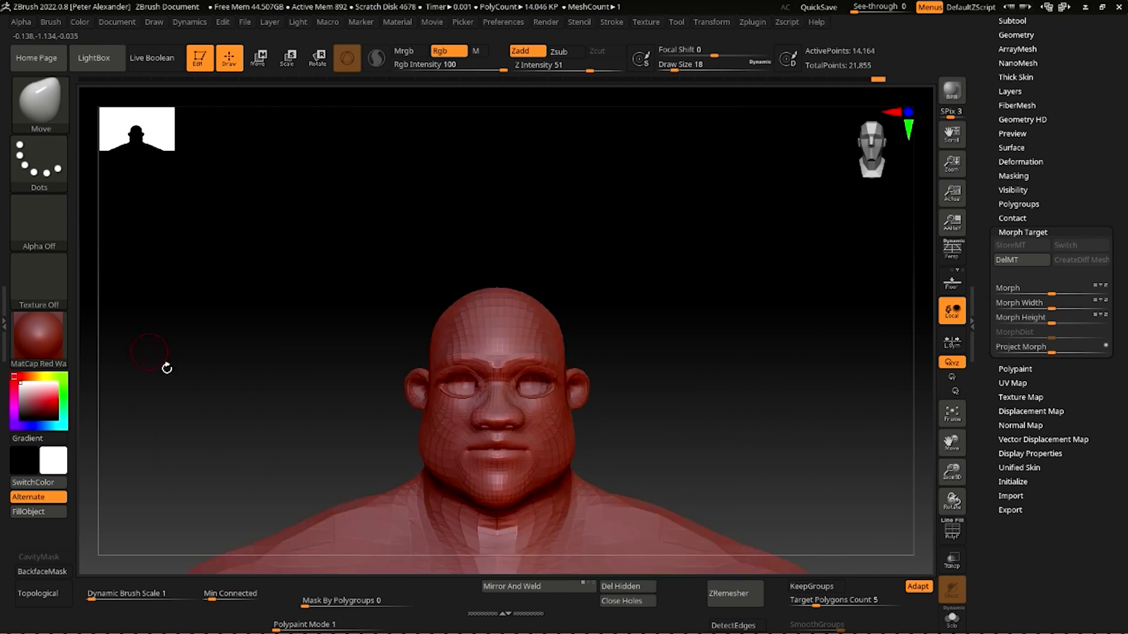
{"action": "key", "text": "ctrl+shift+z"}
{"action": "key", "text": "ctrl+shift+z"}
{"action": "key", "text": "ctrl+shift+z"}
{"action": "key", "text": "ctrl+shift+z"}
{"action": "key", "text": "ctrl+shift+z"}
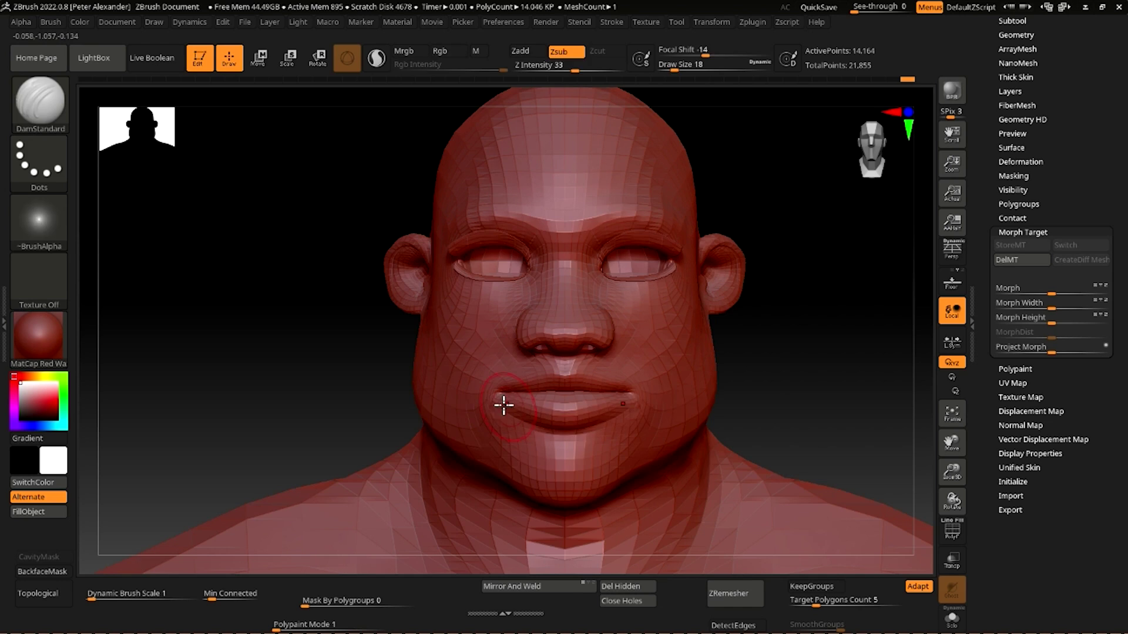
{"action": "key", "text": "ctrl+z"}
{"action": "key", "text": "ctrl+z"}
{"action": "key", "text": "ctrl+z"}
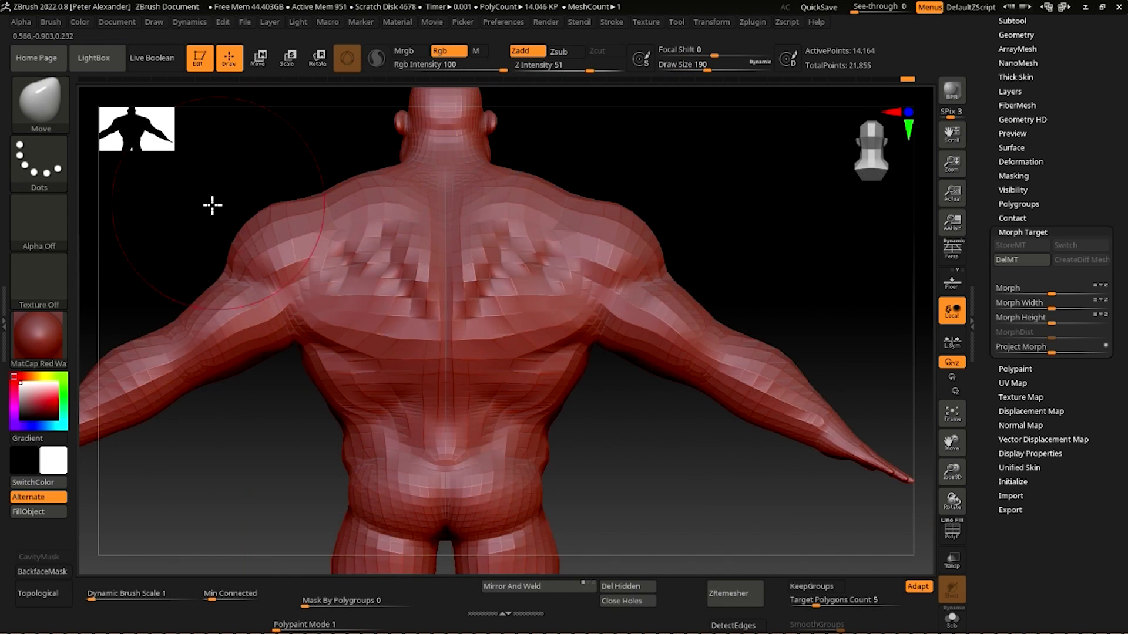
{"action": "key", "text": "ctrl+shift+z"}
{"action": "key", "text": "ctrl+shift+z"}
{"action": "key", "text": "ctrl+shift+z"}
{"action": "key", "text": "ctrl+shift+z"}
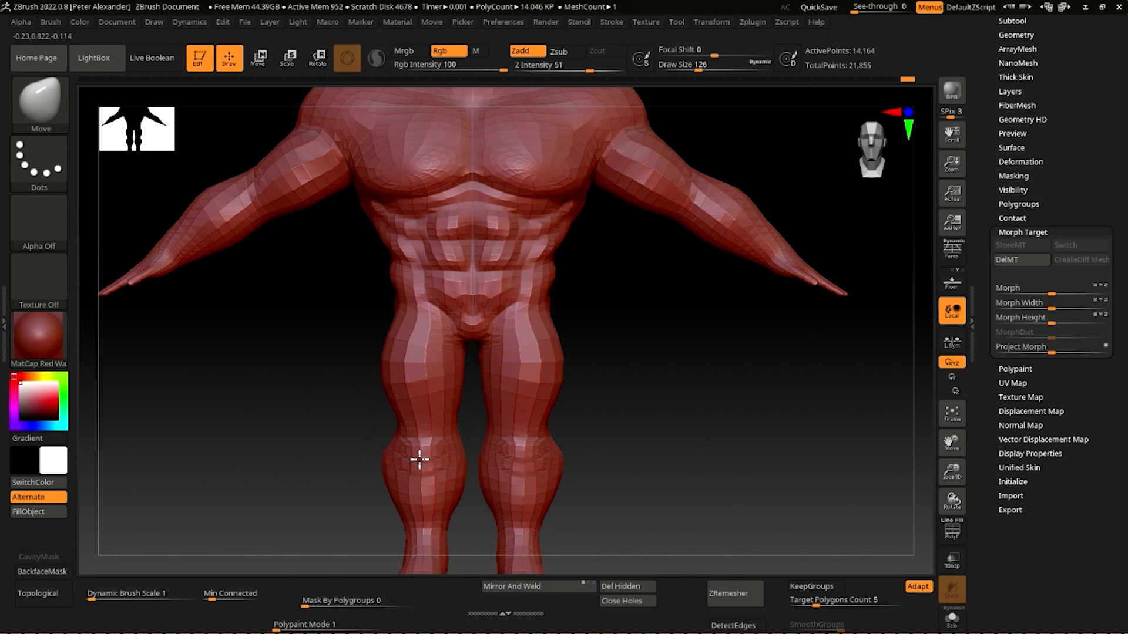
{"action": "key", "text": "ctrl+z"}
{"action": "key", "text": "ctrl+z"}
{"action": "key", "text": "ctrl+z"}
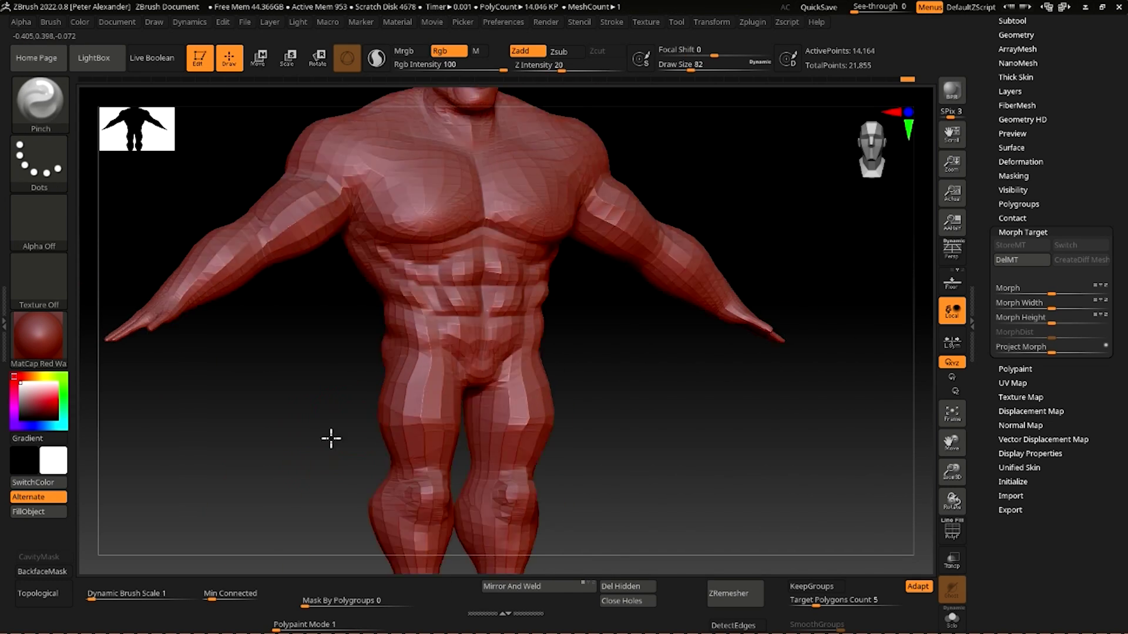
{"action": "key", "text": "ctrl+z"}
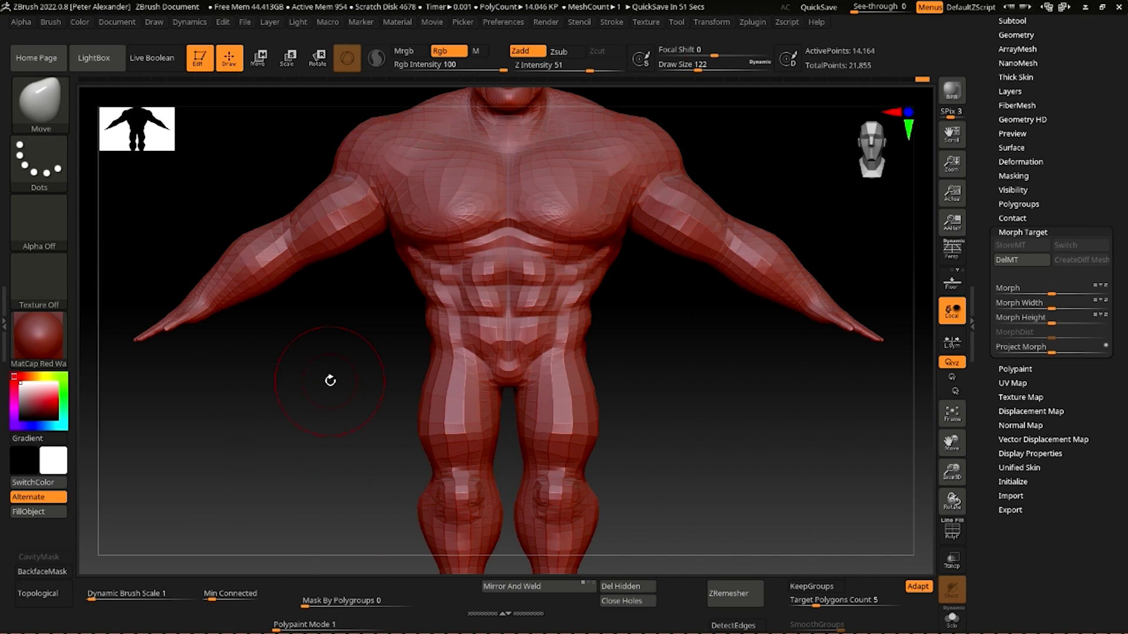
{"action": "key", "text": "ctrl+z"}
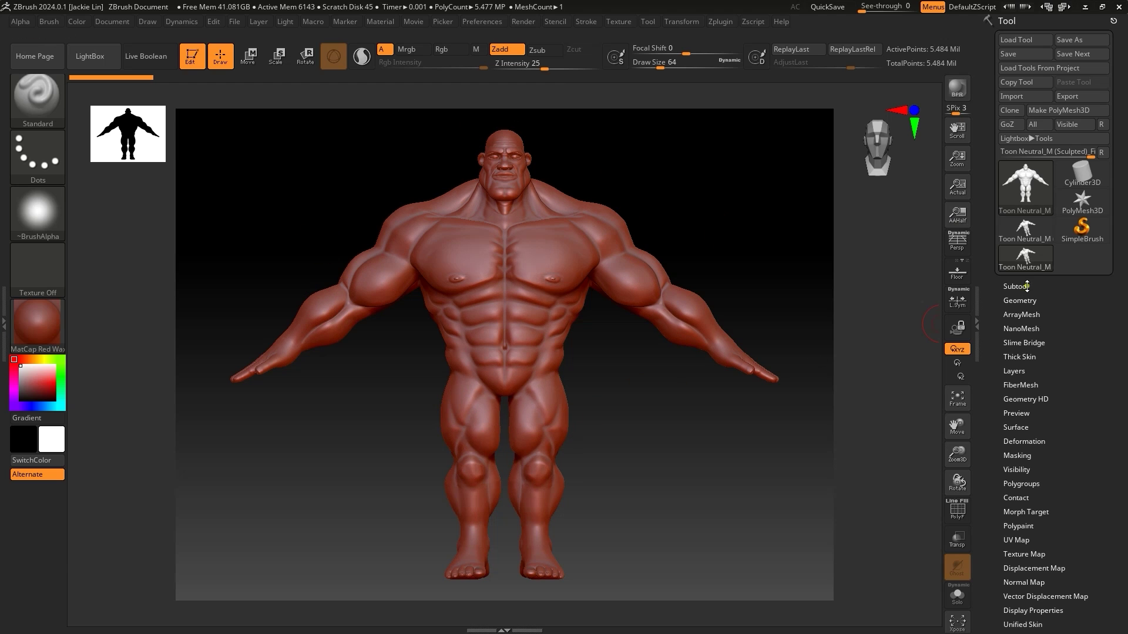
- Drop the sculpted figure to SDiv 1 in the Geometry sub-palette
{"action": "left_click", "coordinate": [1016, 286]}
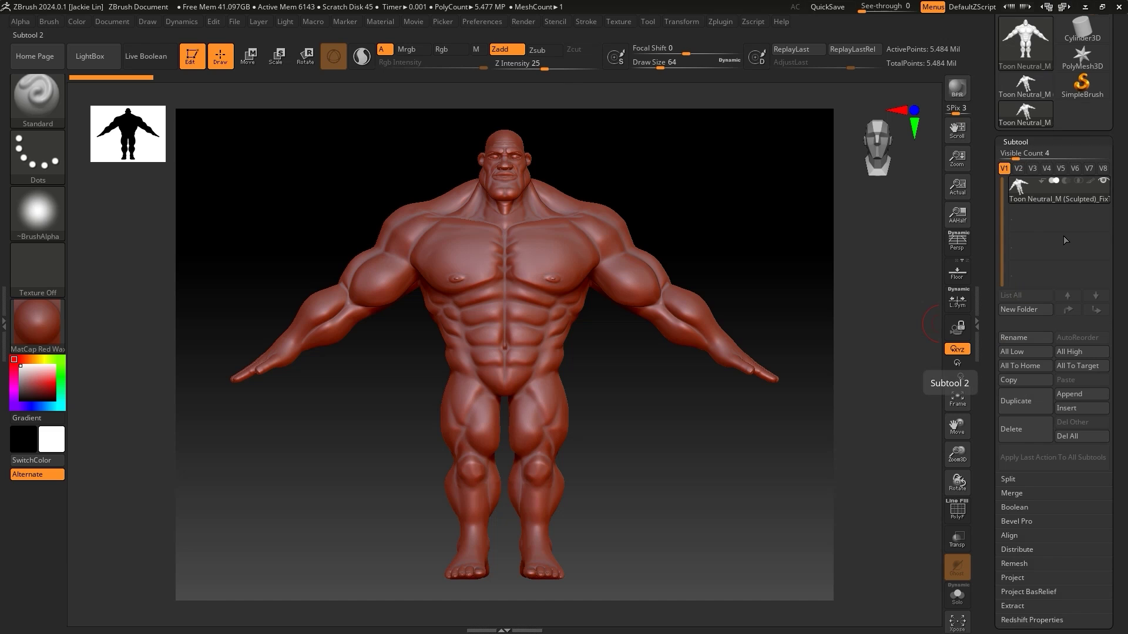
{"action": "left_click", "coordinate": [1022, 141]}
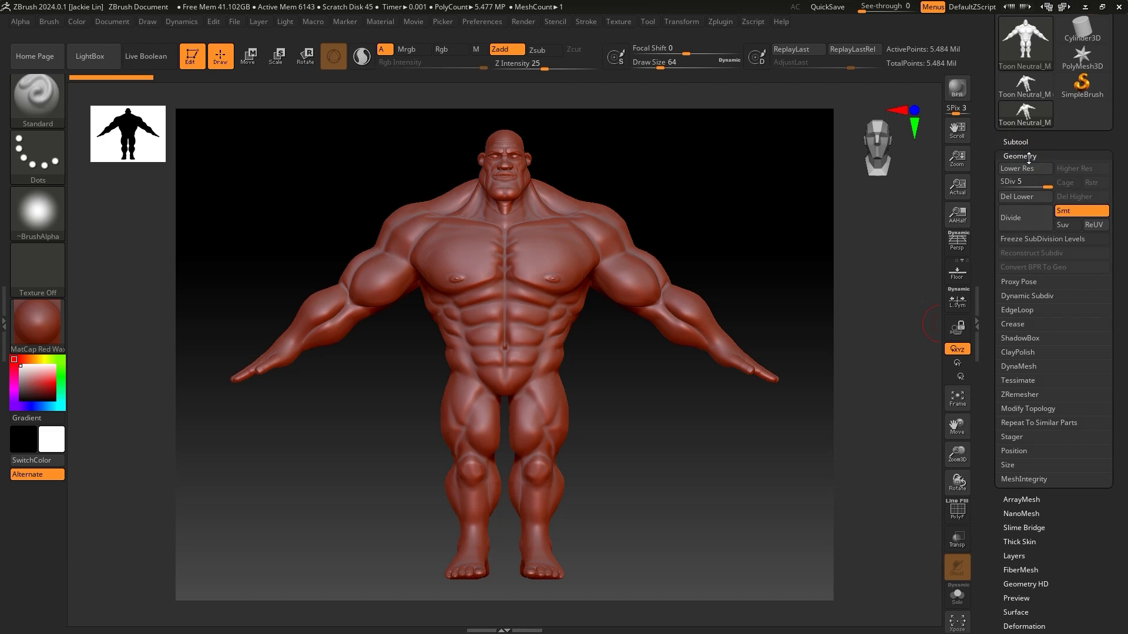
{"action": "left_click_drag", "start_coordinate": [1040, 185], "coordinate": [998, 185]}
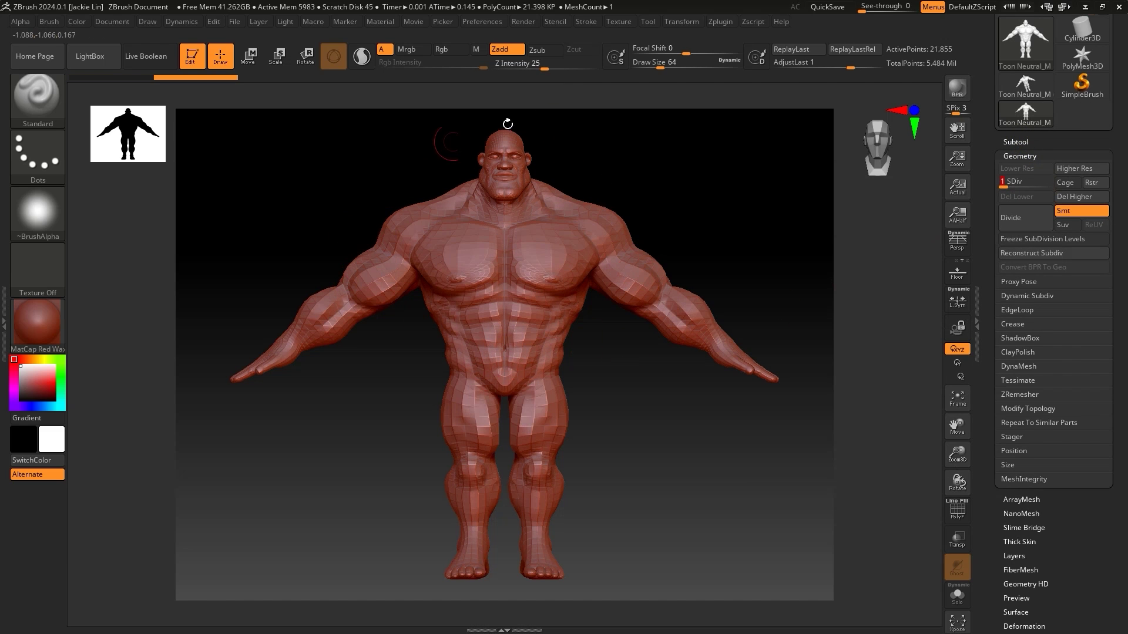
{"action": "left_click_drag", "start_coordinate": [984, 121], "coordinate": [991, 214]}
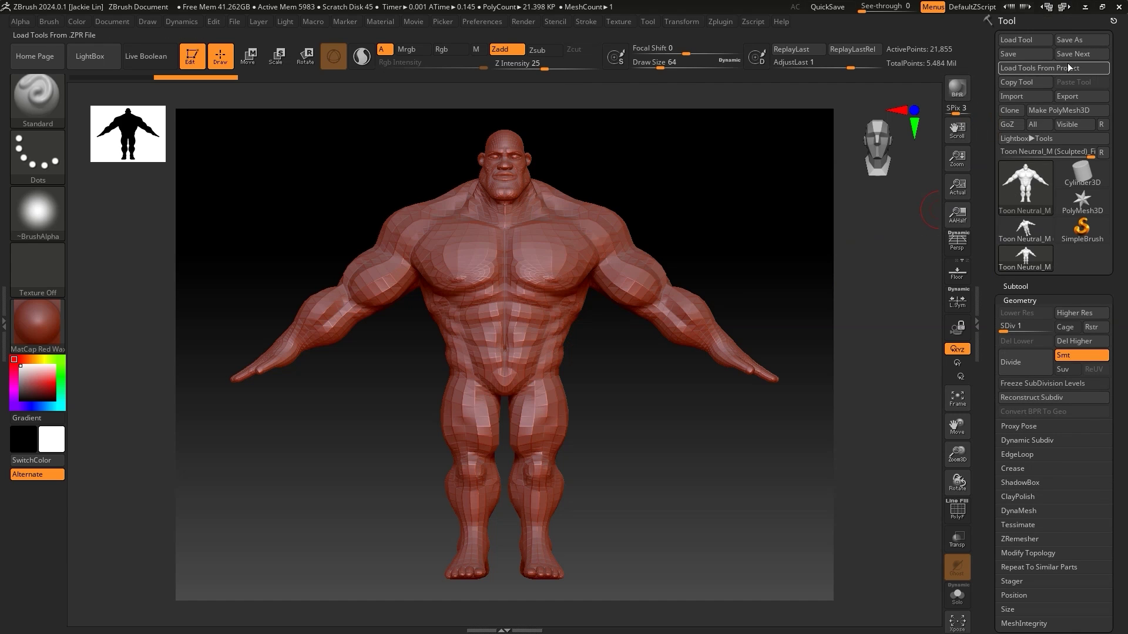
- Start the OBJ export and browse to Downloads\Download\CC Base\OBJ\05_Toon Neutral_M
{"action": "left_click", "coordinate": [1079, 103]}
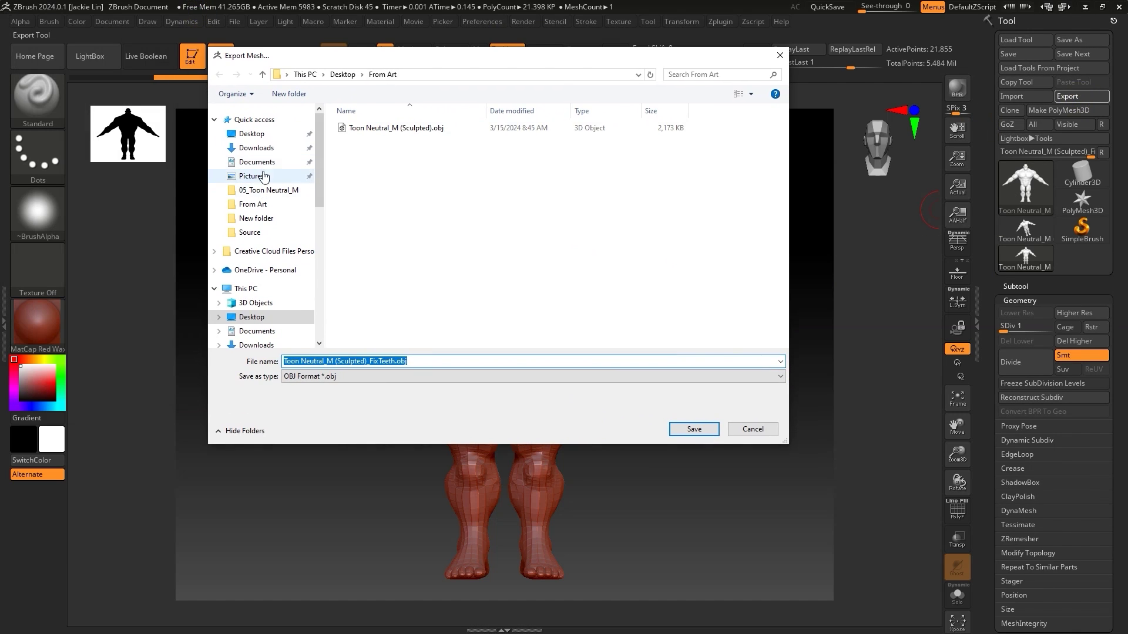
{"action": "left_click", "coordinate": [256, 147]}
{"action": "double_click", "coordinate": [387, 189]}
{"action": "double_click", "coordinate": [382, 128]}
{"action": "double_click", "coordinate": [379, 141]}
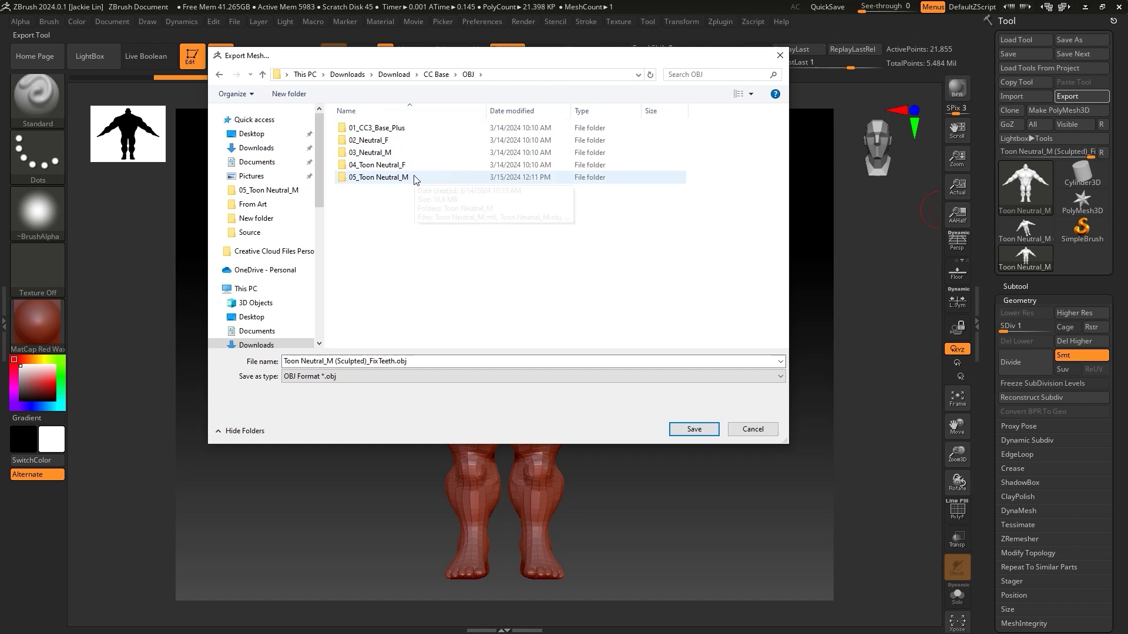
{"action": "double_click", "coordinate": [411, 176]}
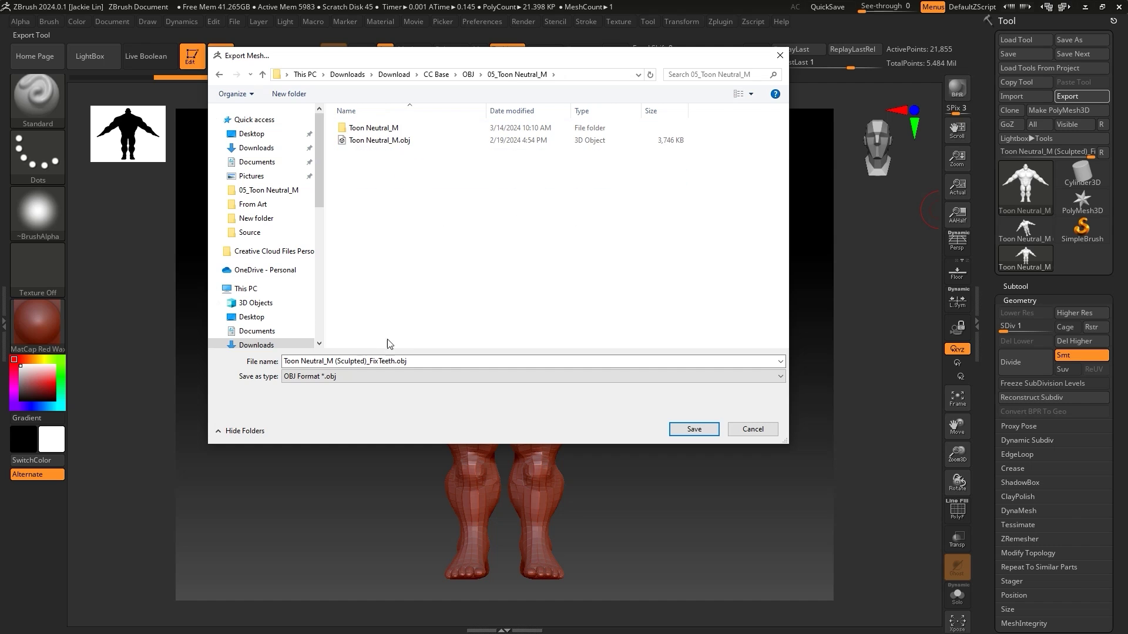
- Save the OBJ export, then load Toon Neutral_M in Character Creator without saving the old project
{"action": "left_click", "coordinate": [681, 430]}
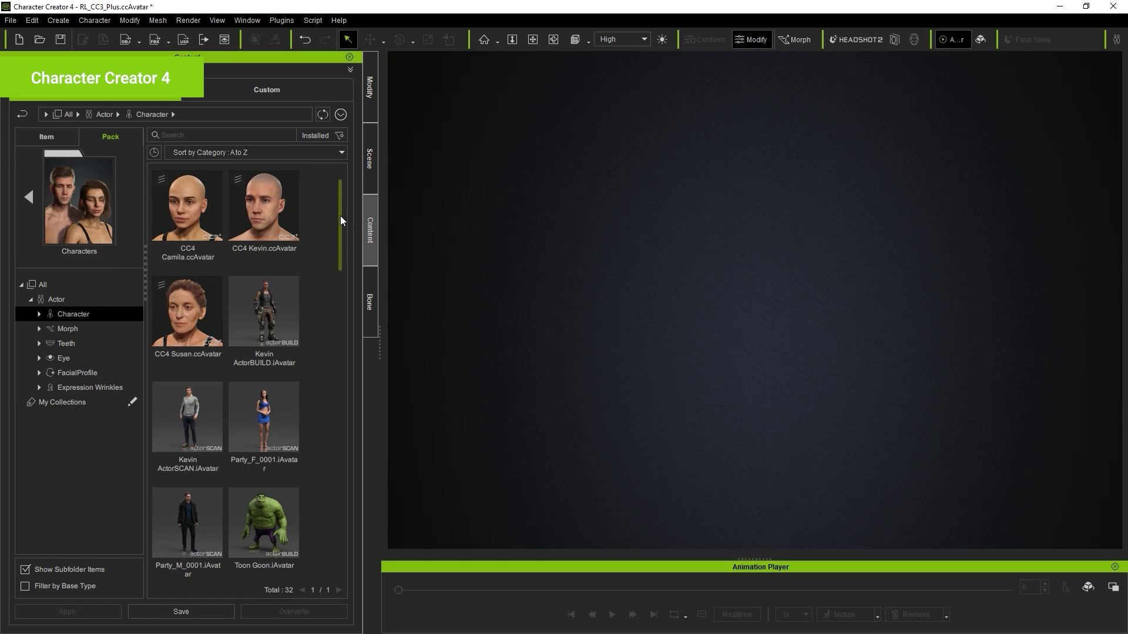
{"action": "left_click_drag", "start_coordinate": [340, 216], "coordinate": [341, 332]}
{"action": "double_click", "coordinate": [278, 280]}
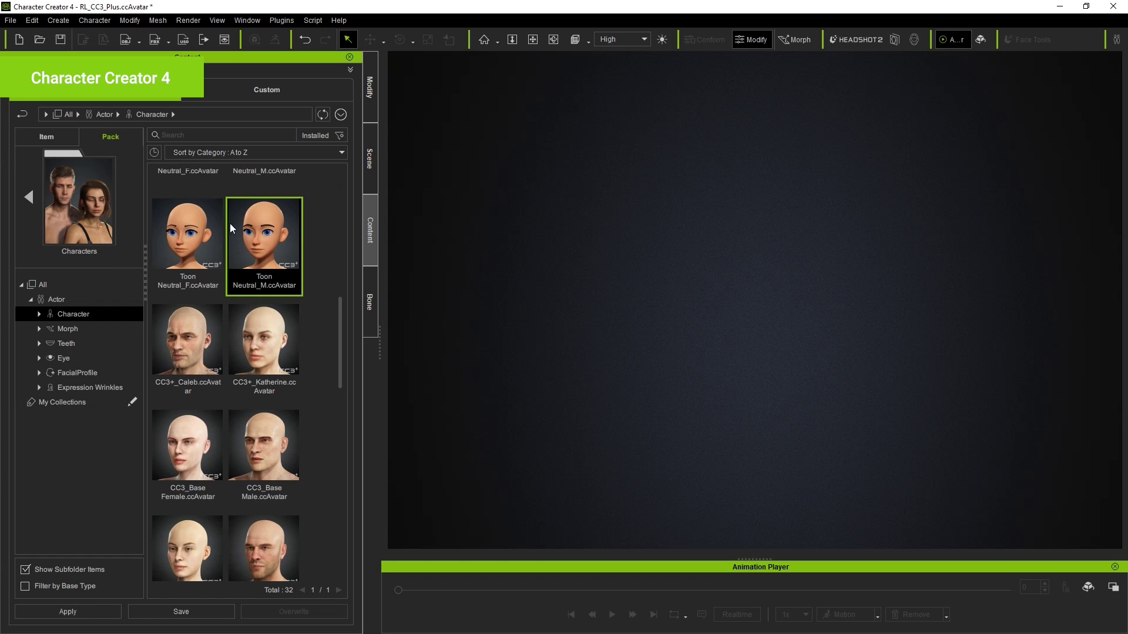
{"action": "double_click", "coordinate": [287, 266]}
{"action": "left_click", "coordinate": [577, 350]}
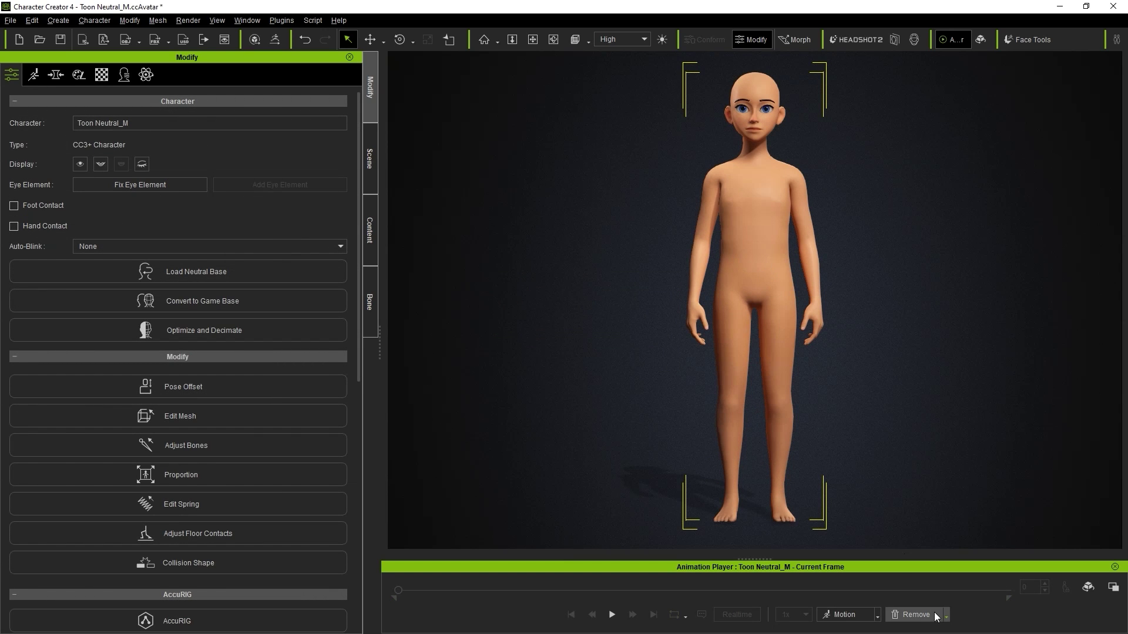
- Remove the character's motion so it stands in T-pose, and select it
{"action": "left_click", "coordinate": [945, 615]}
{"action": "left_click", "coordinate": [946, 600]}
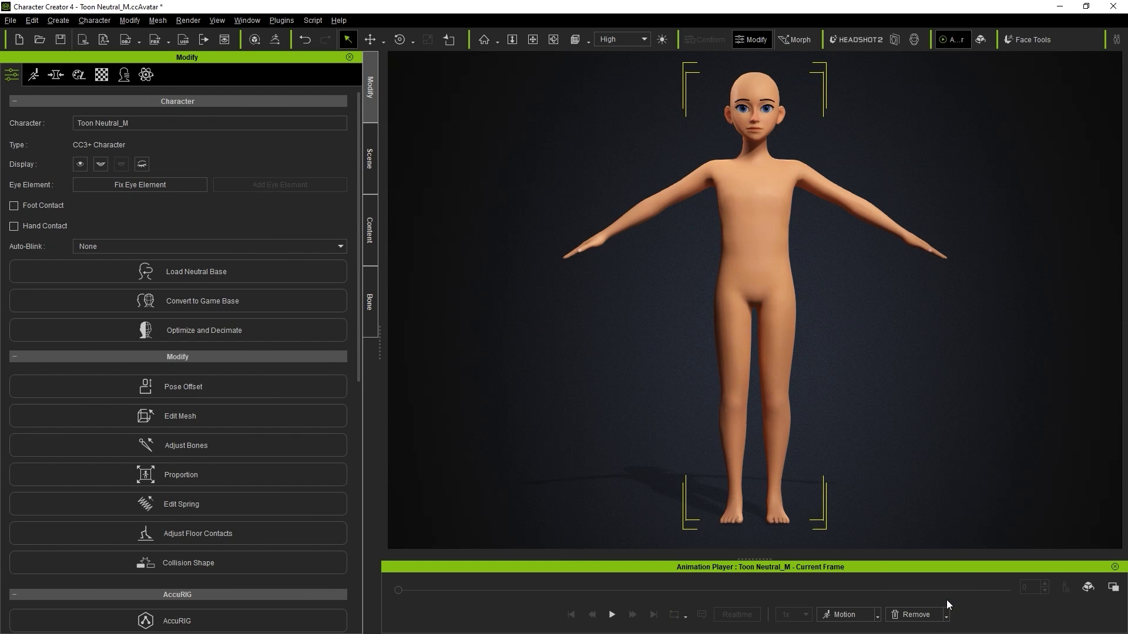
{"action": "left_click", "coordinate": [723, 218]}
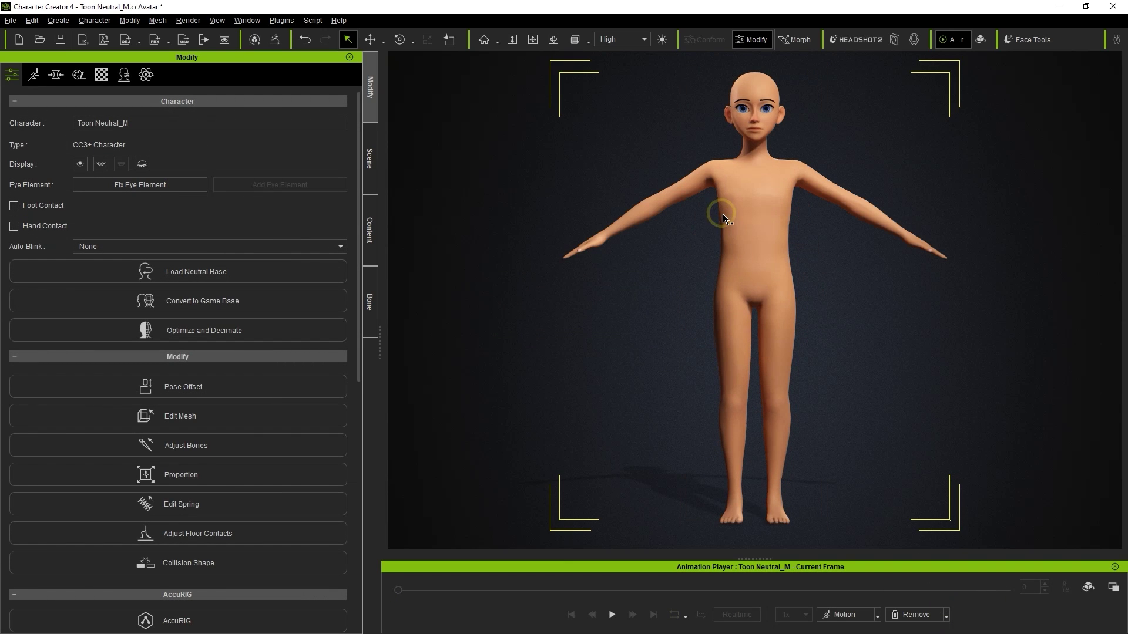
- Create a new custom morph slider with the sculpted FixTeeth OBJ as its target morph file
{"action": "left_click", "coordinate": [56, 76]}
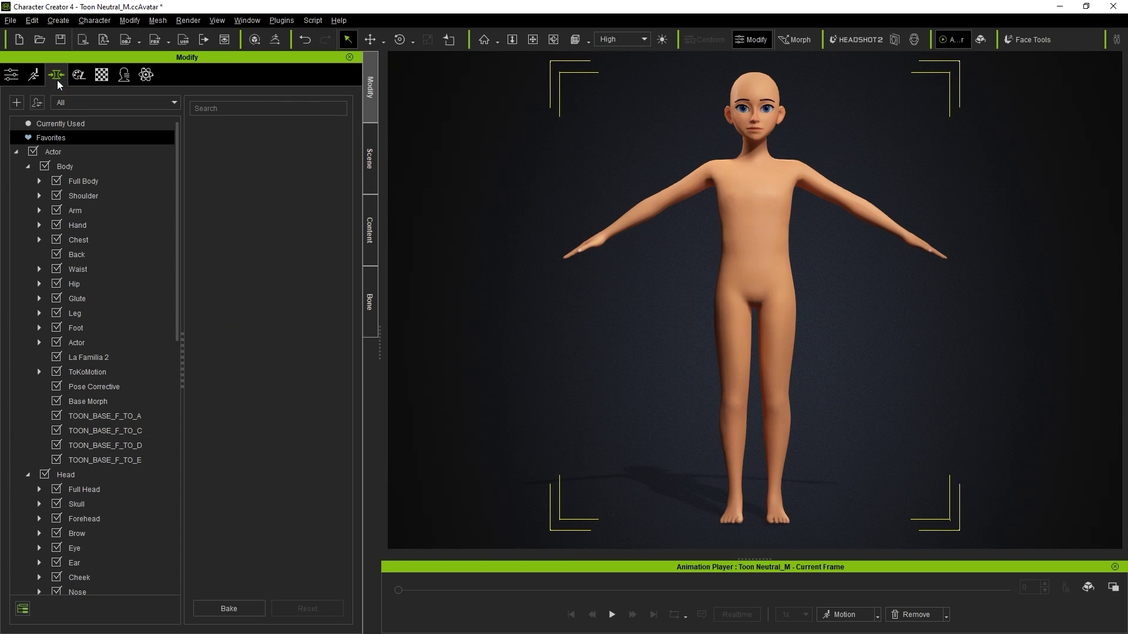
{"action": "left_click", "coordinate": [17, 103]}
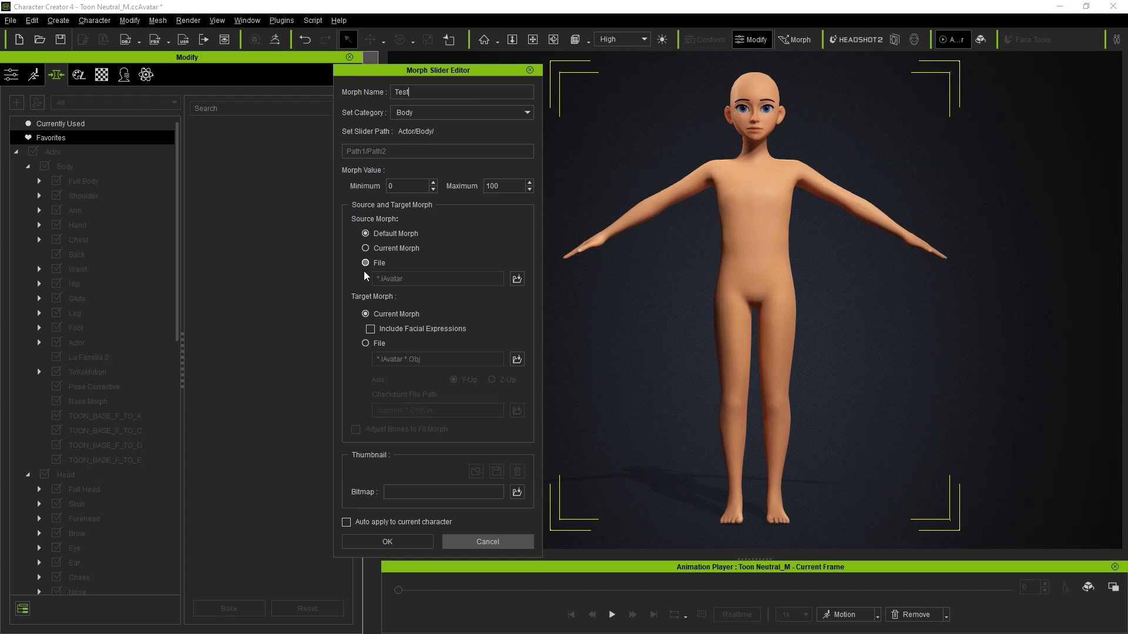
{"action": "left_click", "coordinate": [366, 345]}
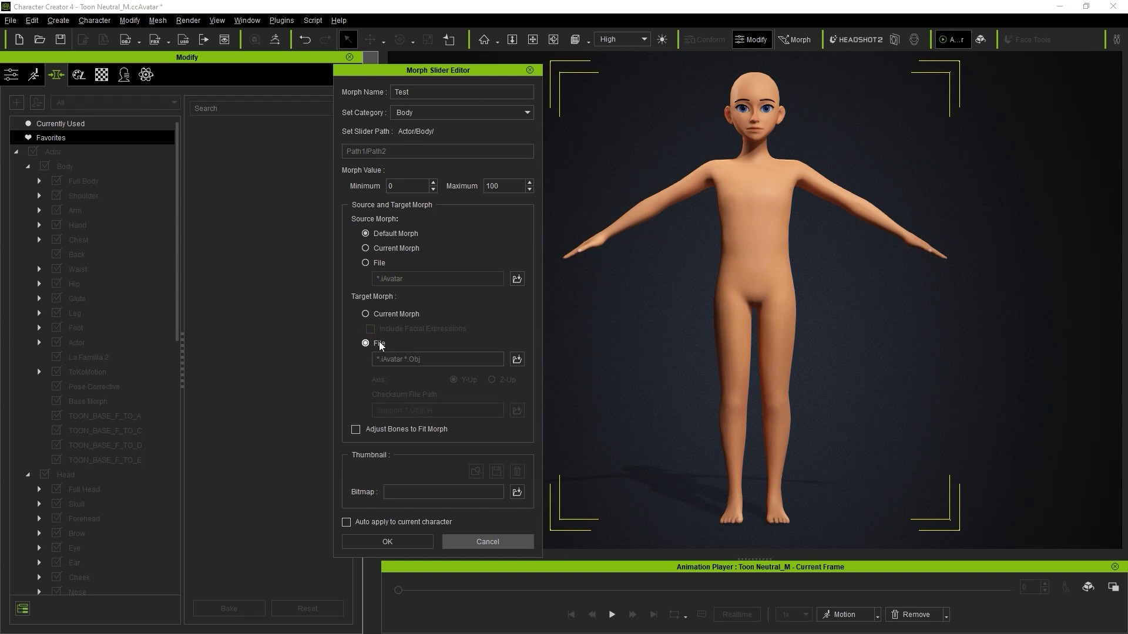
{"action": "left_click", "coordinate": [516, 359]}
{"action": "left_click", "coordinate": [558, 166]}
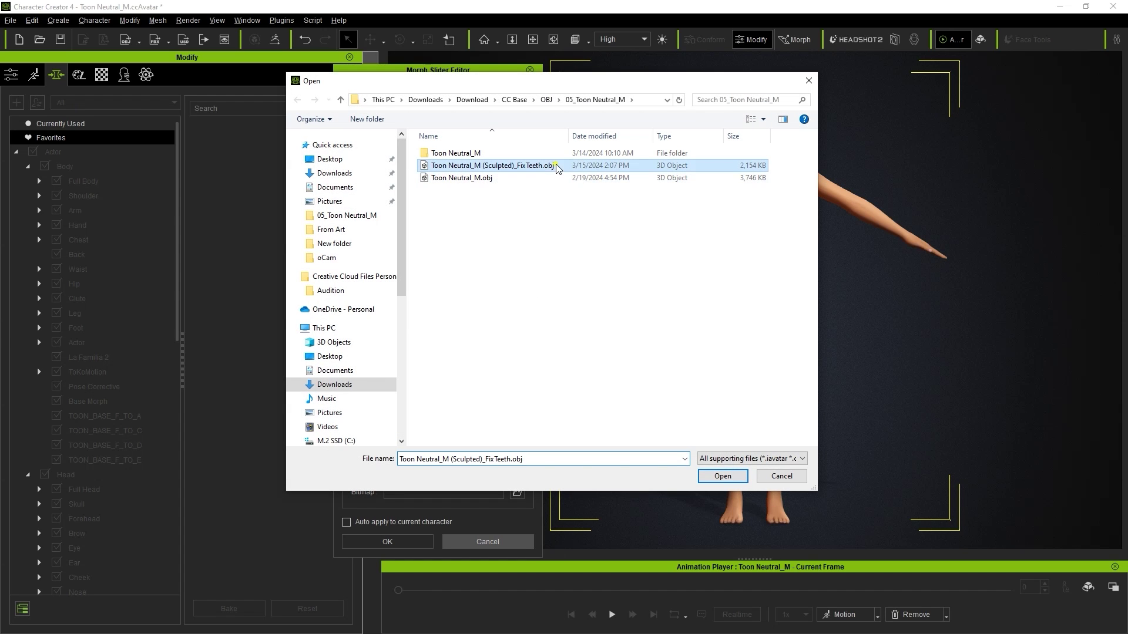
{"action": "left_click", "coordinate": [722, 477]}
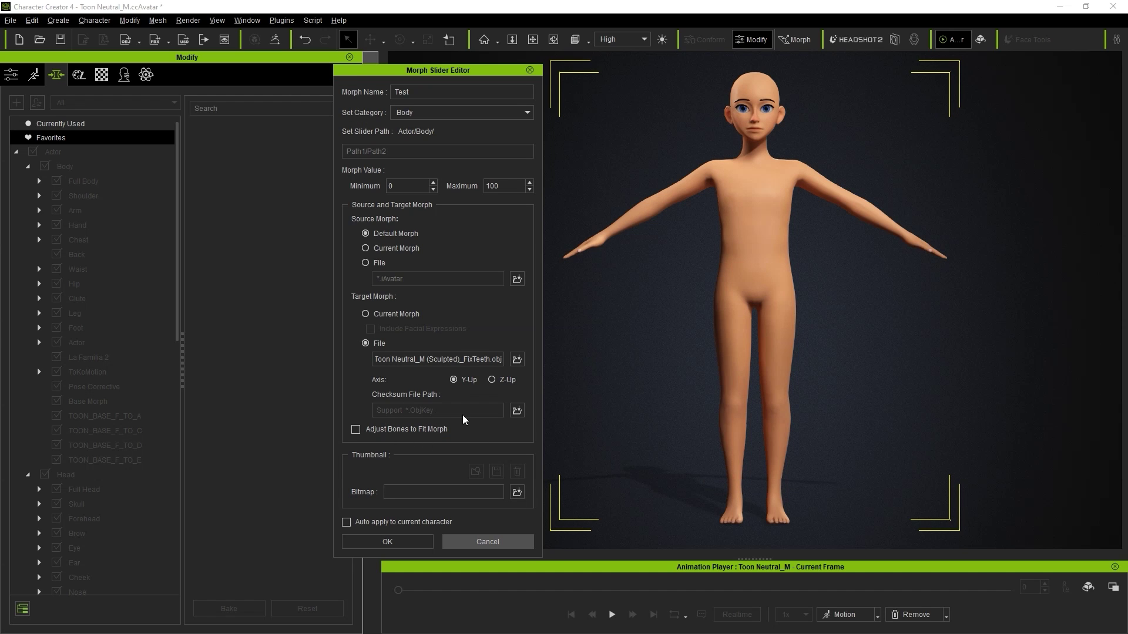
- Set Toon Neutral_M.ObjKey as the checksum file and create the Test morph
{"action": "left_click", "coordinate": [518, 411]}
{"action": "left_click", "coordinate": [520, 165]}
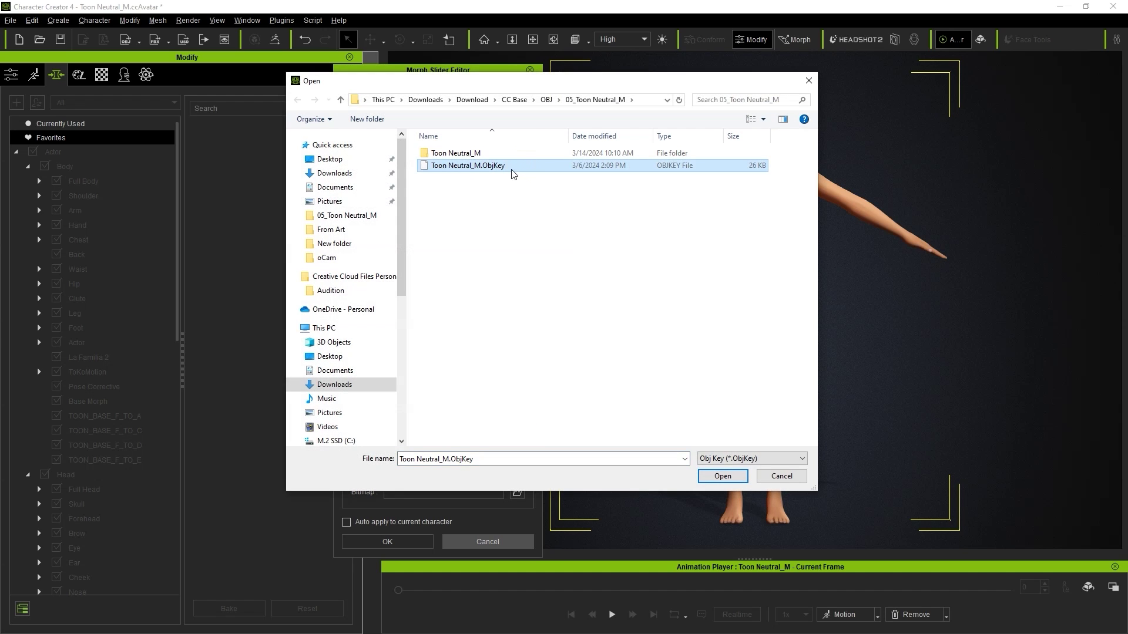
{"action": "left_click", "coordinate": [722, 476]}
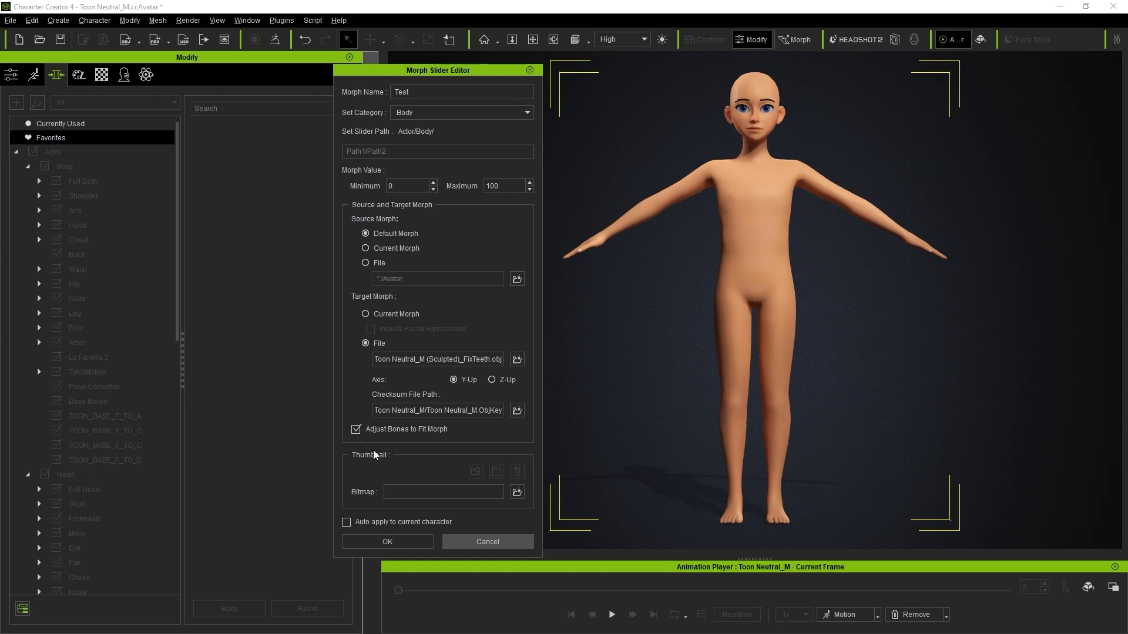
{"action": "left_click", "coordinate": [410, 540]}
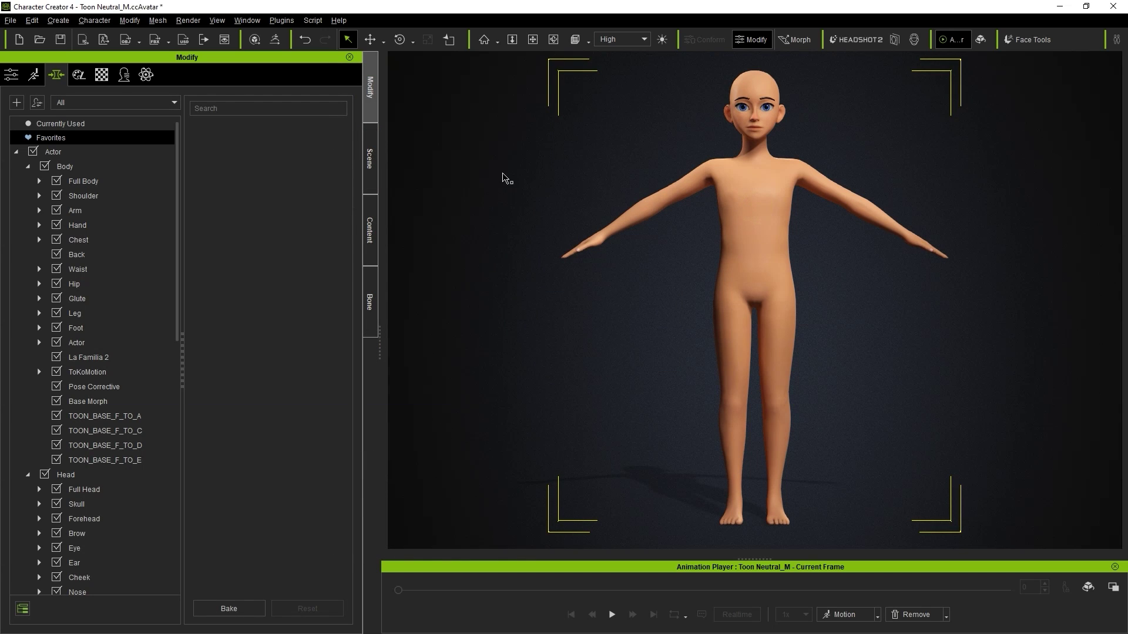
- Set the currently used Toon Neutral Male body and head morphs to 0
{"action": "left_click", "coordinate": [59, 124]}
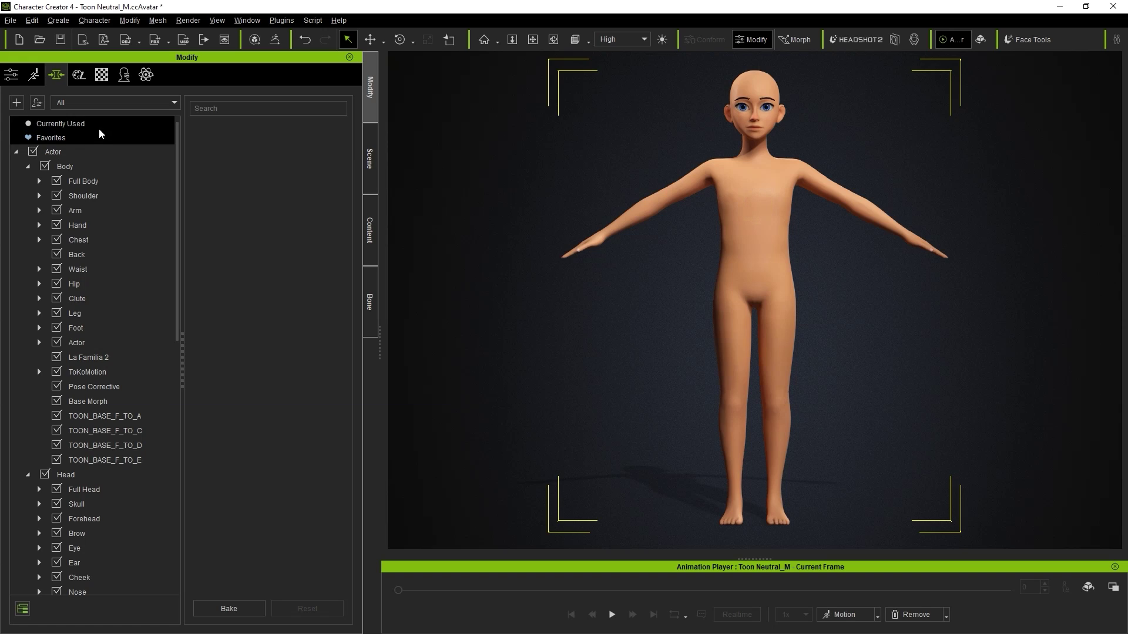
{"action": "left_click_drag", "start_coordinate": [289, 156], "coordinate": [233, 156]}
{"action": "left_click_drag", "start_coordinate": [288, 209], "coordinate": [189, 204]}
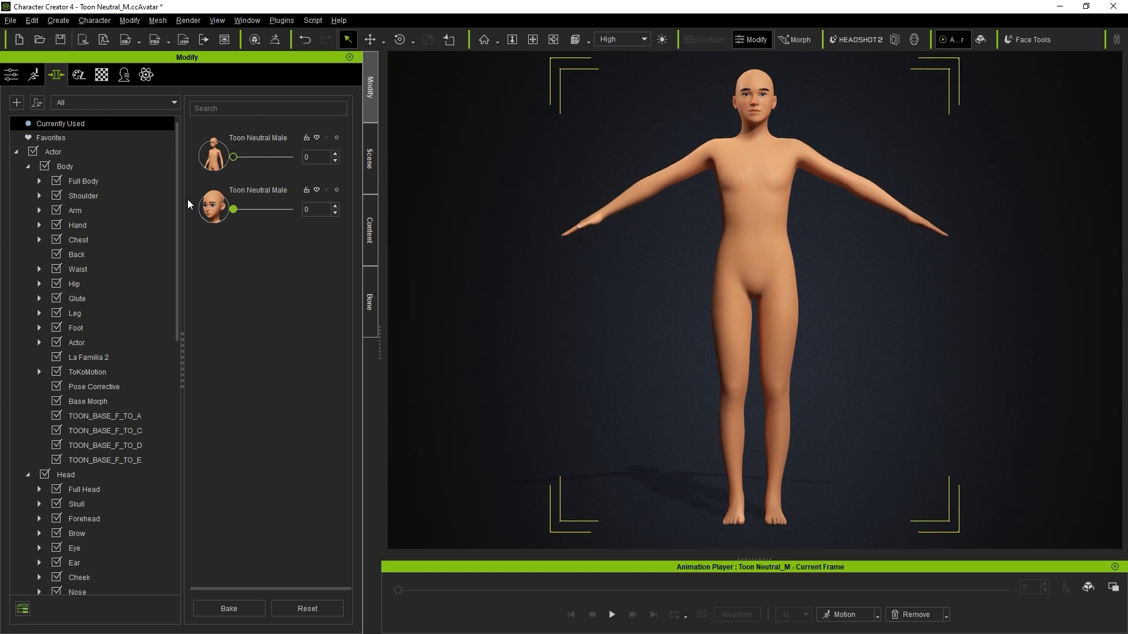
- Search 'test' and apply the Test morph at 100, then inspect the muscular character
{"action": "left_click", "coordinate": [253, 112]}
{"action": "type", "text": "test"}
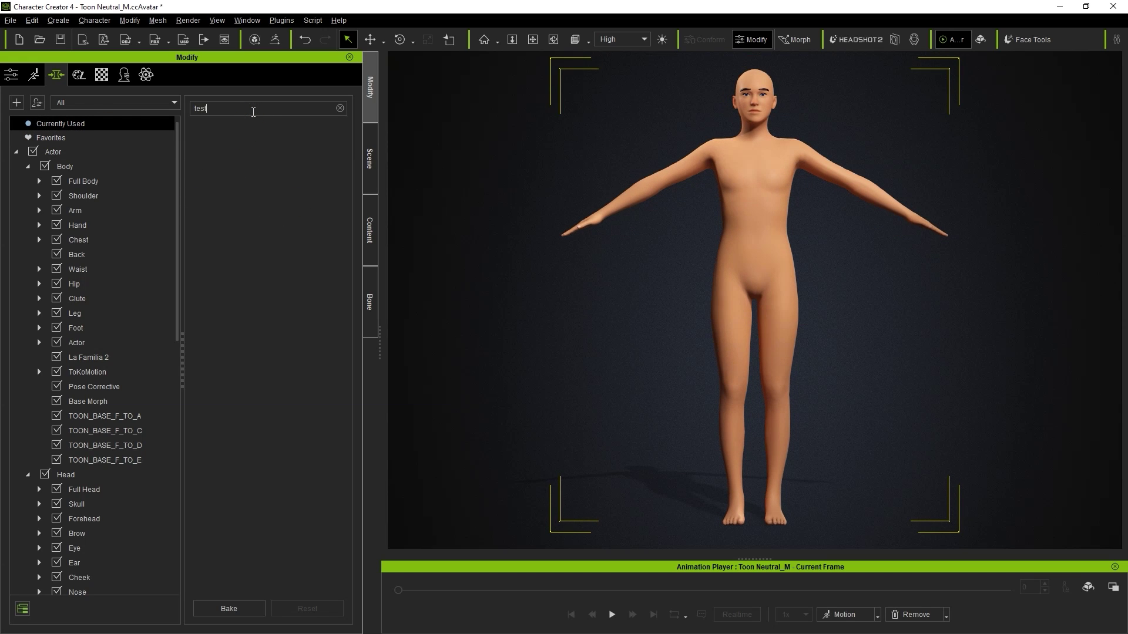
{"action": "left_click", "coordinate": [89, 157]}
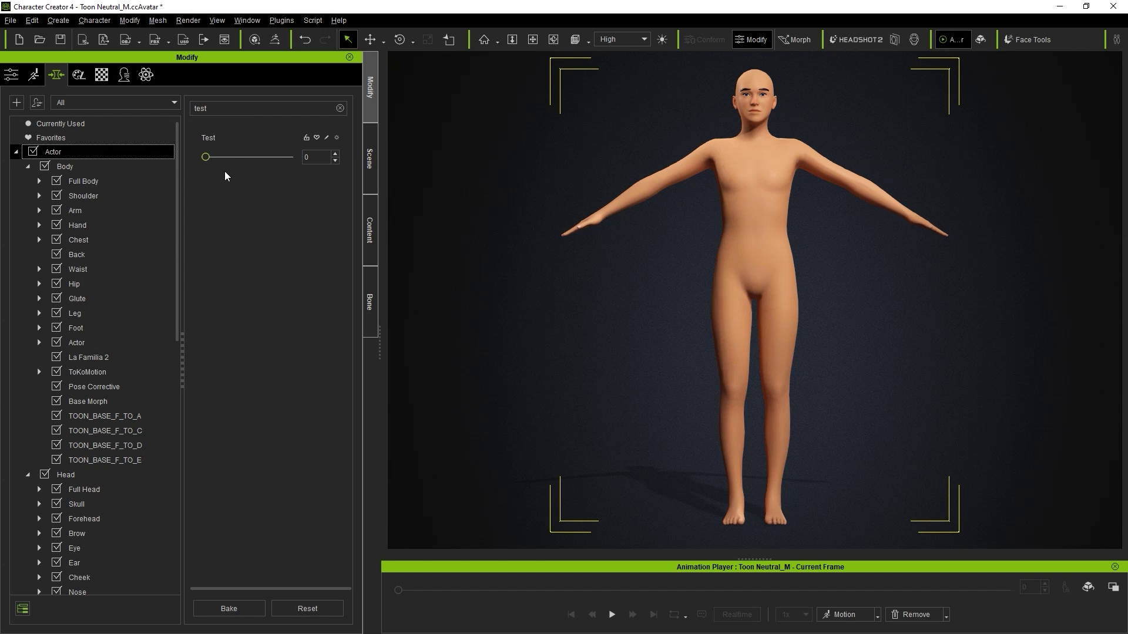
{"action": "left_click_drag", "start_coordinate": [205, 157], "coordinate": [358, 163]}
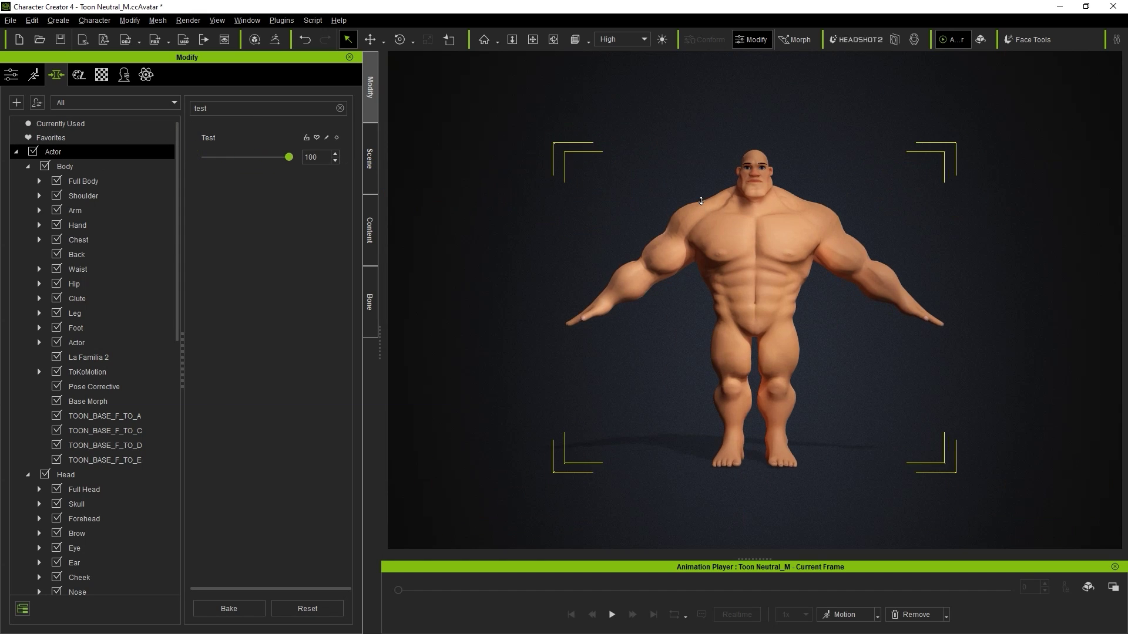
{"action": "right_click_drag", "start_coordinate": [701, 201], "coordinate": [628, 205]}
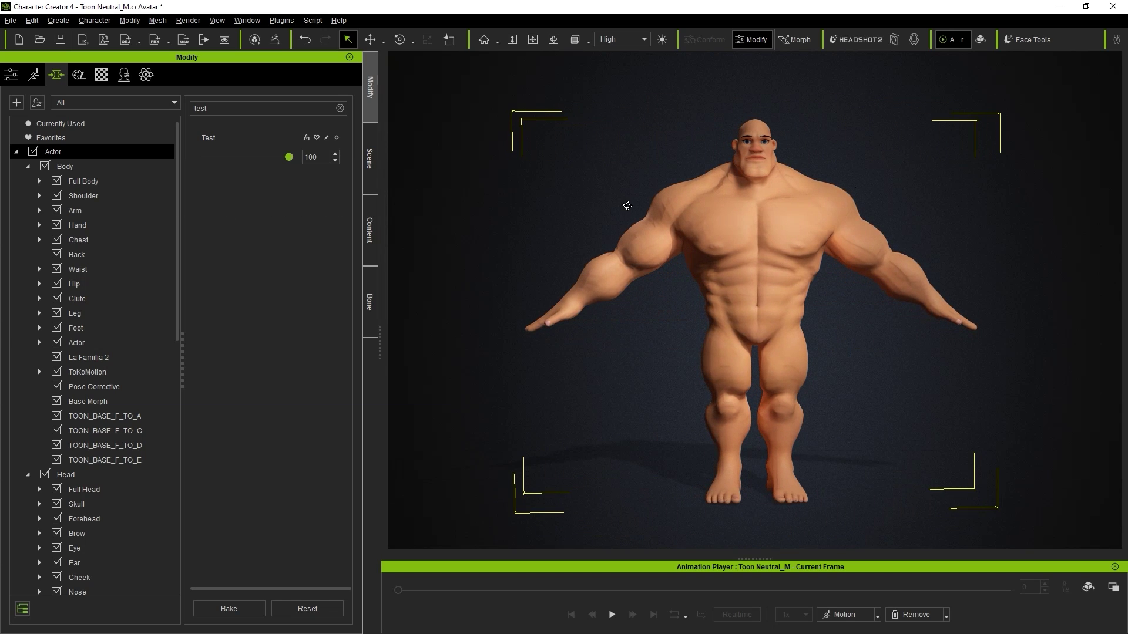
- Show the wireframe and skeleton via Bone Manager, then remove the Test morph to compare
{"action": "left_click", "coordinate": [680, 238]}
{"action": "left_click", "coordinate": [256, 20]}
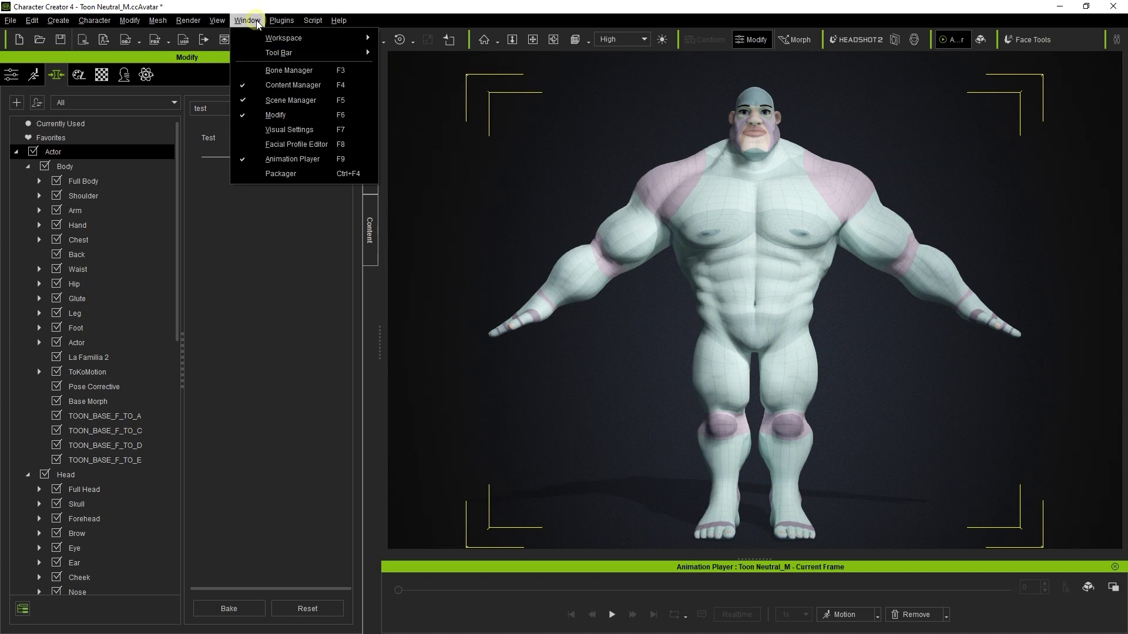
{"action": "left_click", "coordinate": [269, 71]}
{"action": "left_click", "coordinate": [107, 81]}
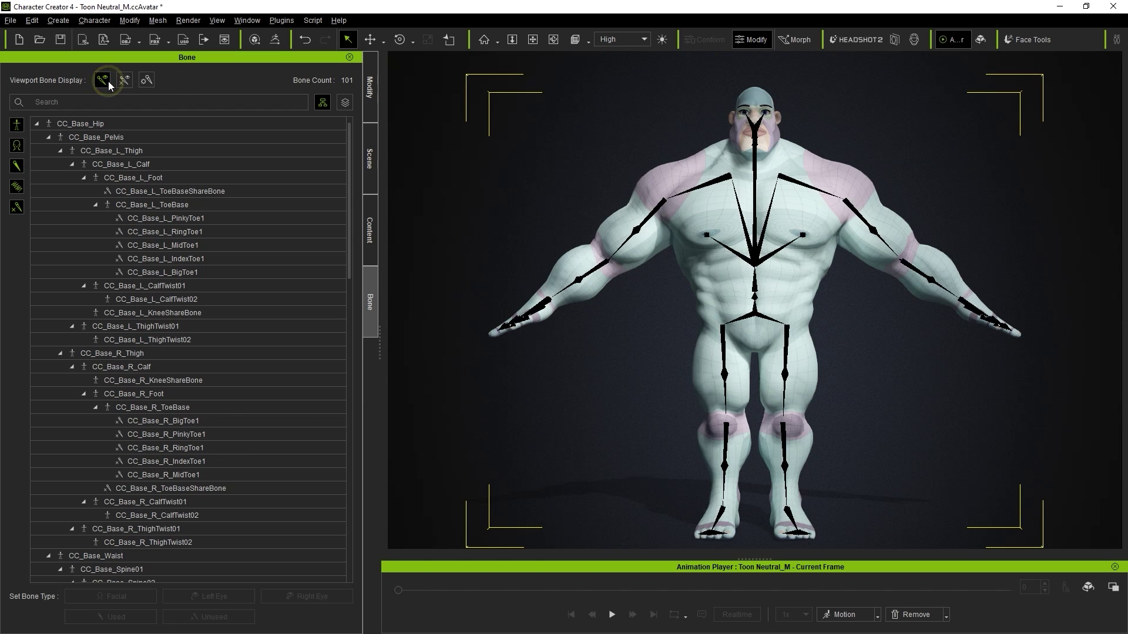
{"action": "left_click", "coordinate": [369, 99]}
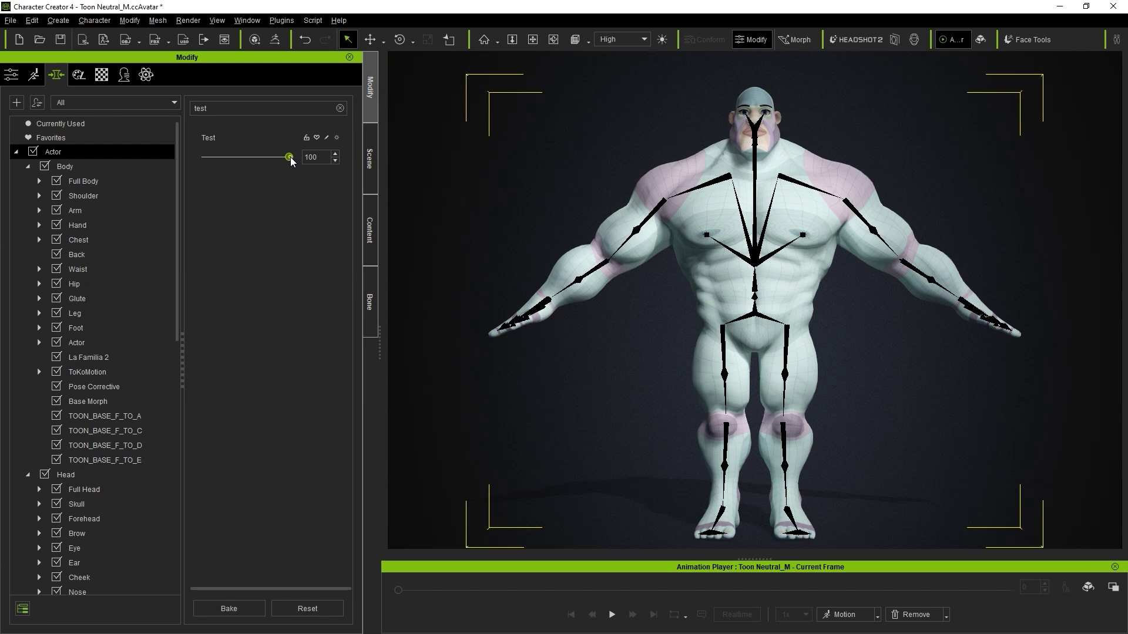
{"action": "mouse_move", "coordinate": [289, 157]}
{"action": "left_mouse_down"}
{"action": "mouse_move", "coordinate": [197, 176]}
{"action": "mouse_move", "coordinate": [232, 156]}
{"action": "mouse_move", "coordinate": [305, 154]}
{"action": "mouse_move", "coordinate": [213, 177]}
{"action": "mouse_move", "coordinate": [205, 159]}
{"action": "mouse_move", "coordinate": [299, 161]}
{"action": "left_mouse_up"}
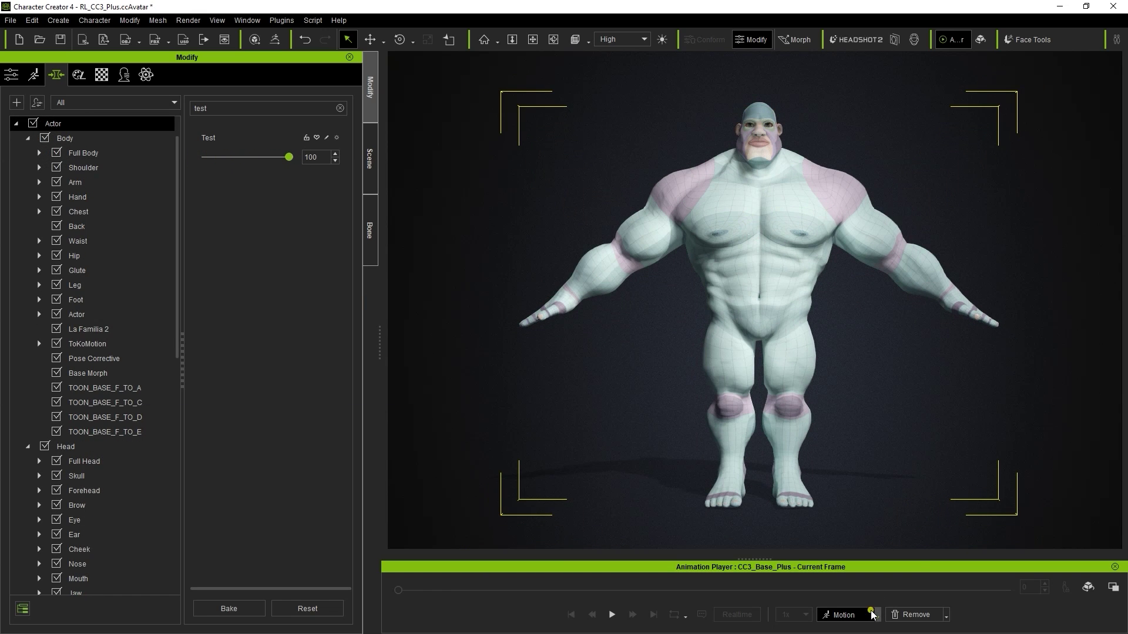
- Play the Full Body rig calibration motion and slim the body with TOON_BASE_F_TO_C at maximum
{"action": "left_click", "coordinate": [871, 614]}
{"action": "mouse_move", "coordinate": [861, 504]}
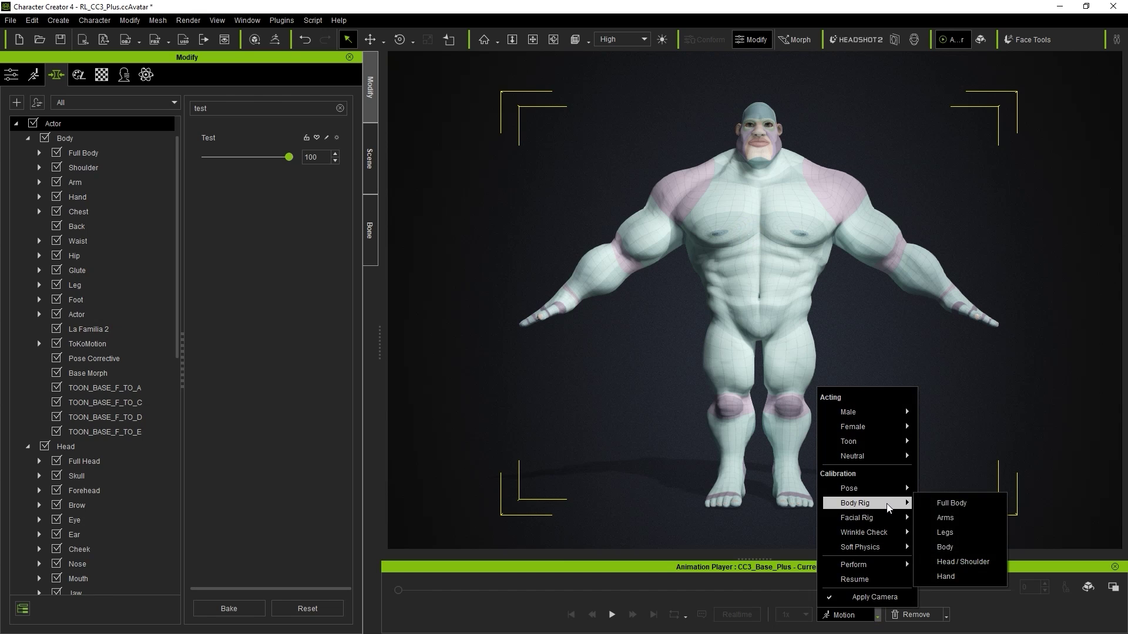
{"action": "left_click", "coordinate": [972, 505]}
{"action": "left_click", "coordinate": [611, 615]}
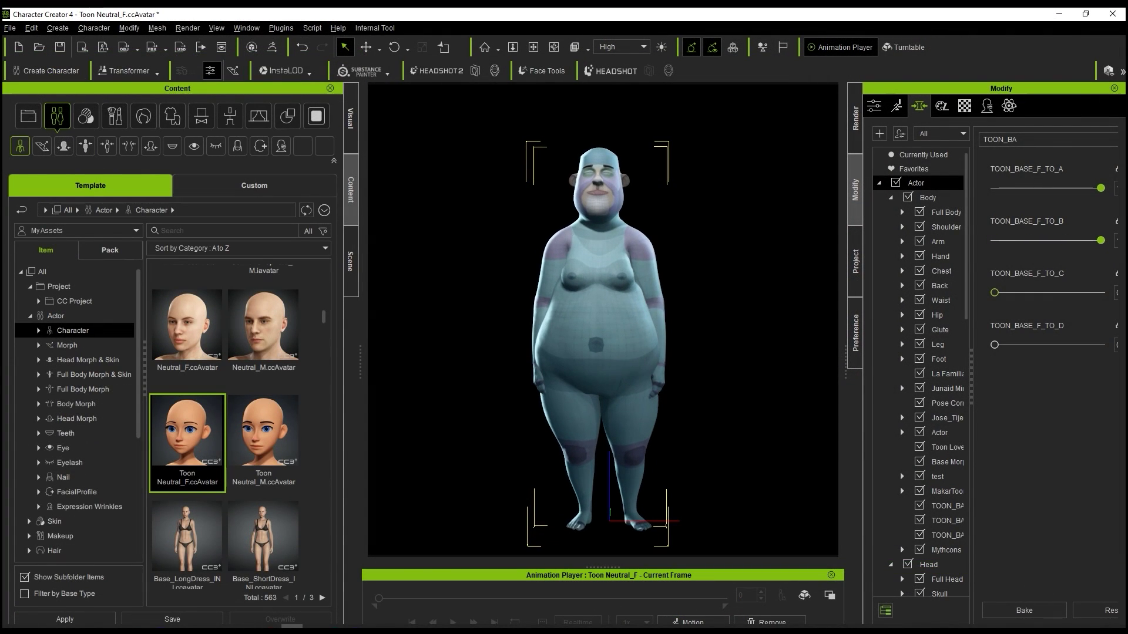
{"action": "left_click_drag", "start_coordinate": [994, 293], "coordinate": [1102, 292]}
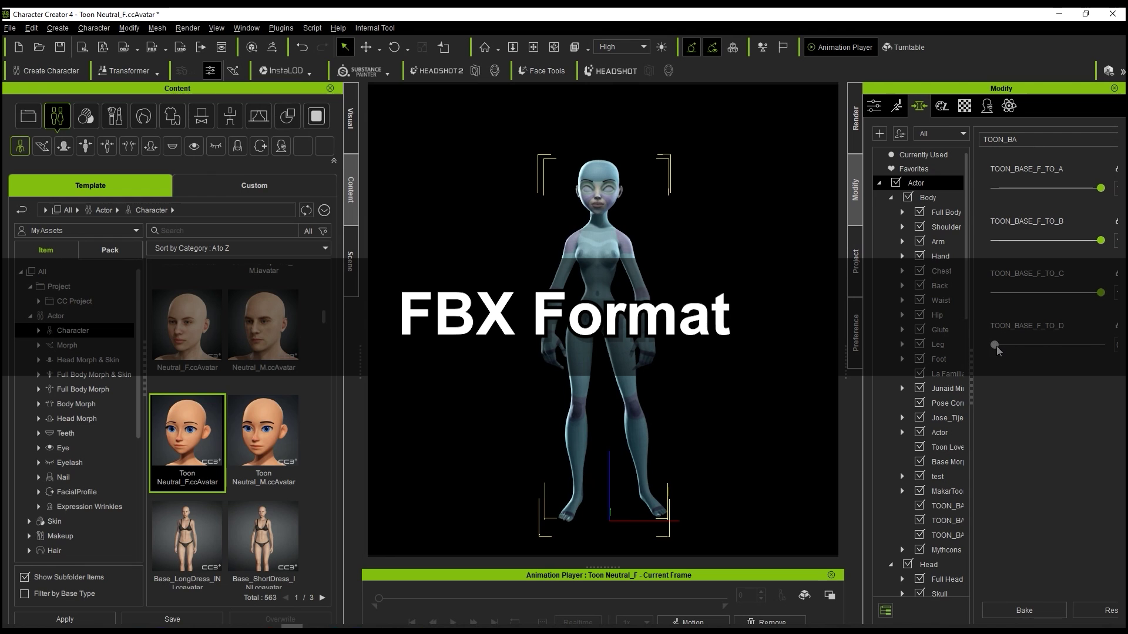
- Raise TOON_BASE_F_TO_D, then show Blender's CC/iC Pipeline import panel in the sidebar
{"action": "left_click_drag", "start_coordinate": [996, 347], "coordinate": [1101, 347]}
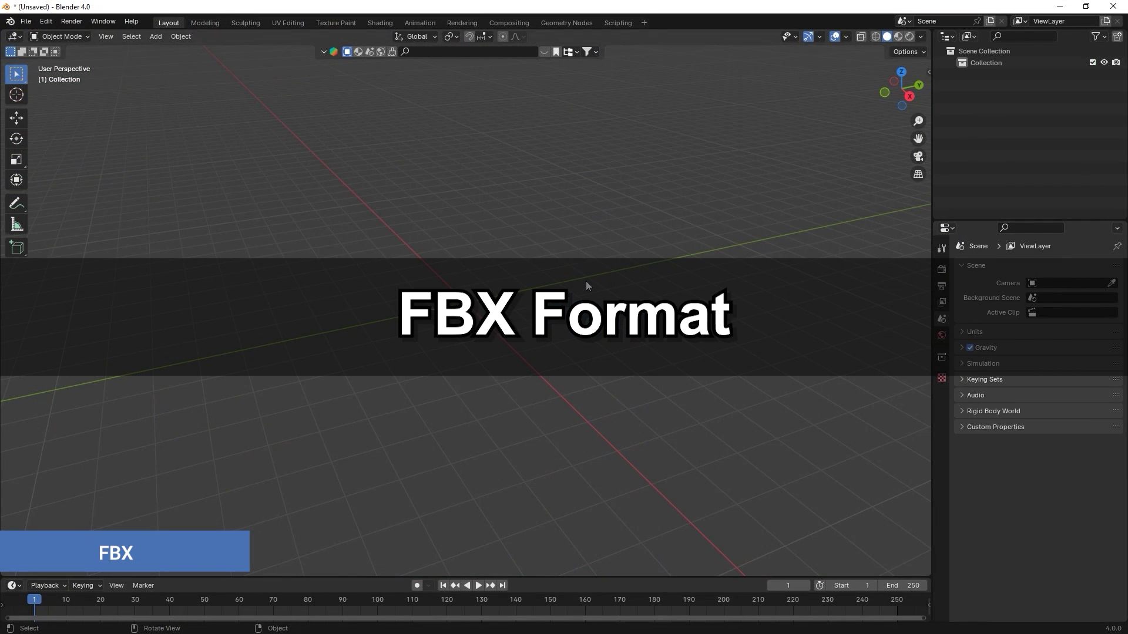
{"action": "key", "text": "n"}
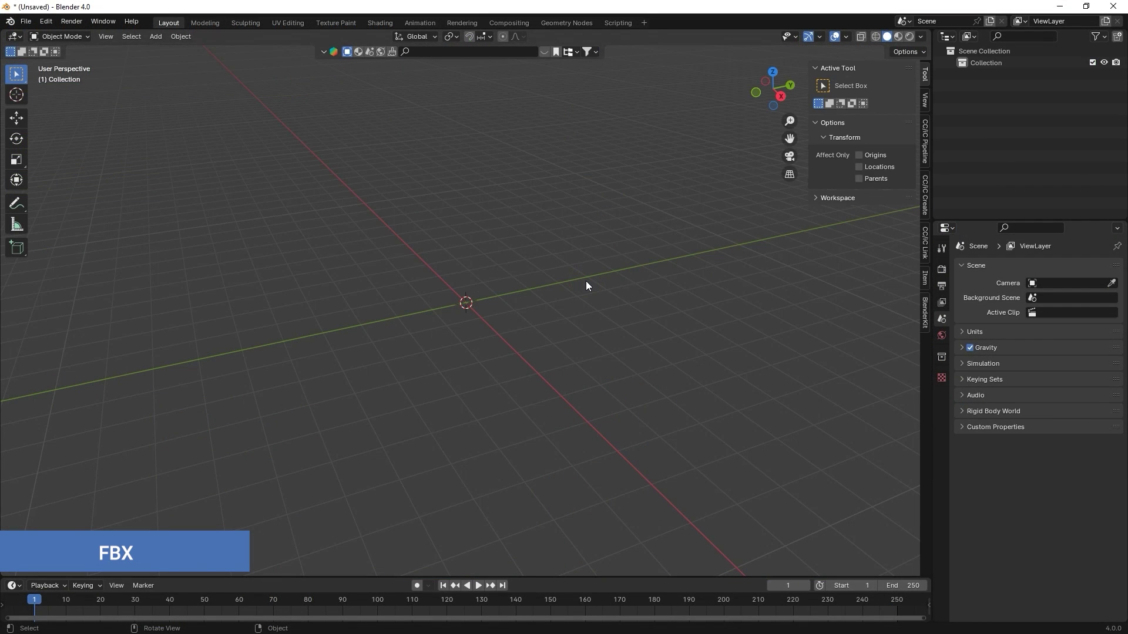
{"action": "left_click", "coordinate": [924, 148]}
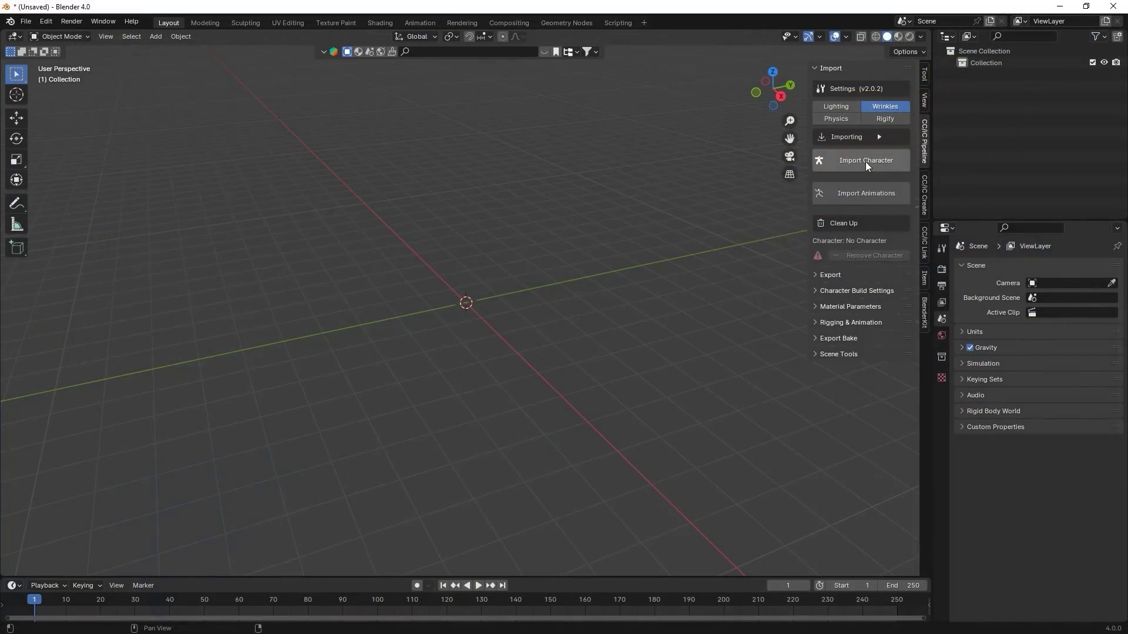
- Import Toon Neutral_M.Fbx from Desktop > CC Base > FBX > 05_Toon Neutral
{"action": "left_click", "coordinate": [865, 160]}
{"action": "left_click", "coordinate": [337, 247]}
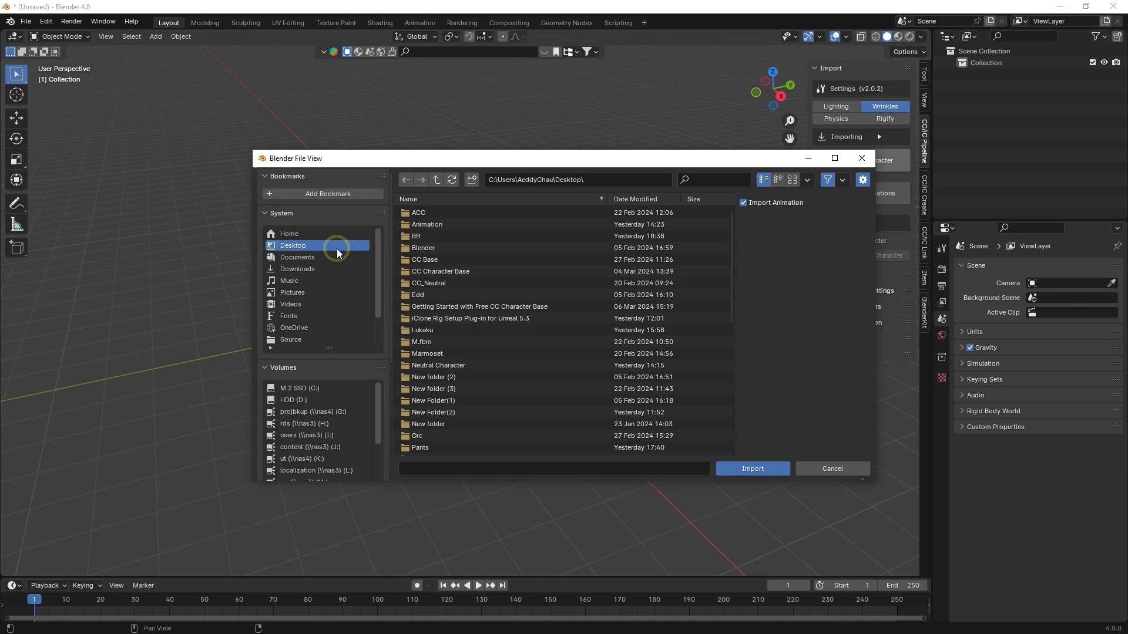
{"action": "double_click", "coordinate": [478, 251]}
{"action": "double_click", "coordinate": [442, 214]}
{"action": "double_click", "coordinate": [487, 260]}
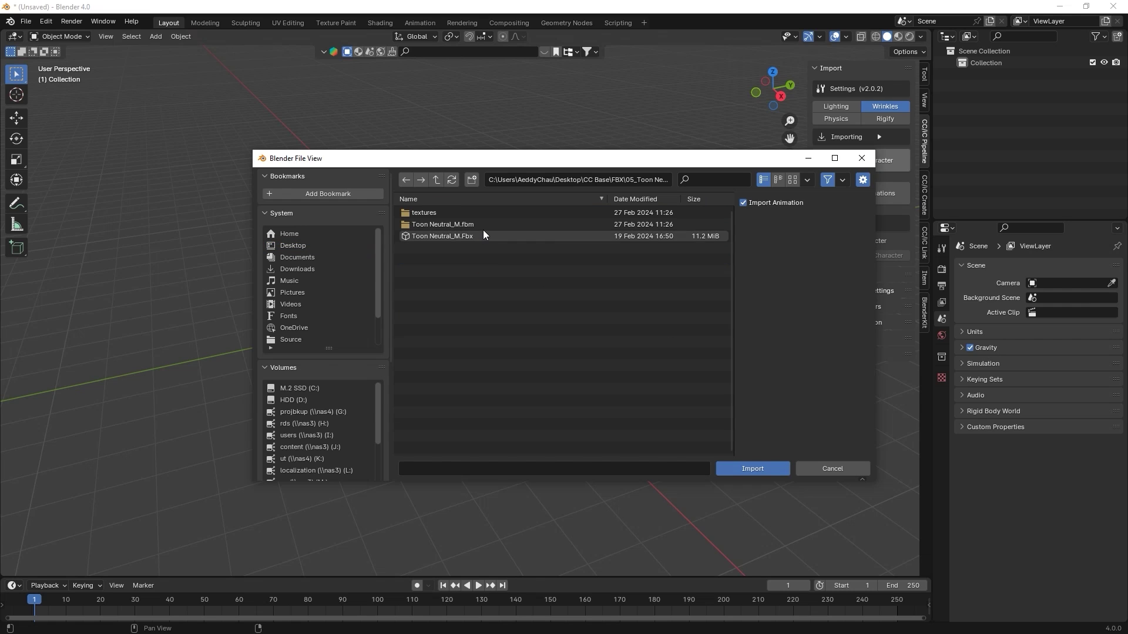
{"action": "left_click", "coordinate": [481, 236]}
{"action": "left_click", "coordinate": [738, 469]}
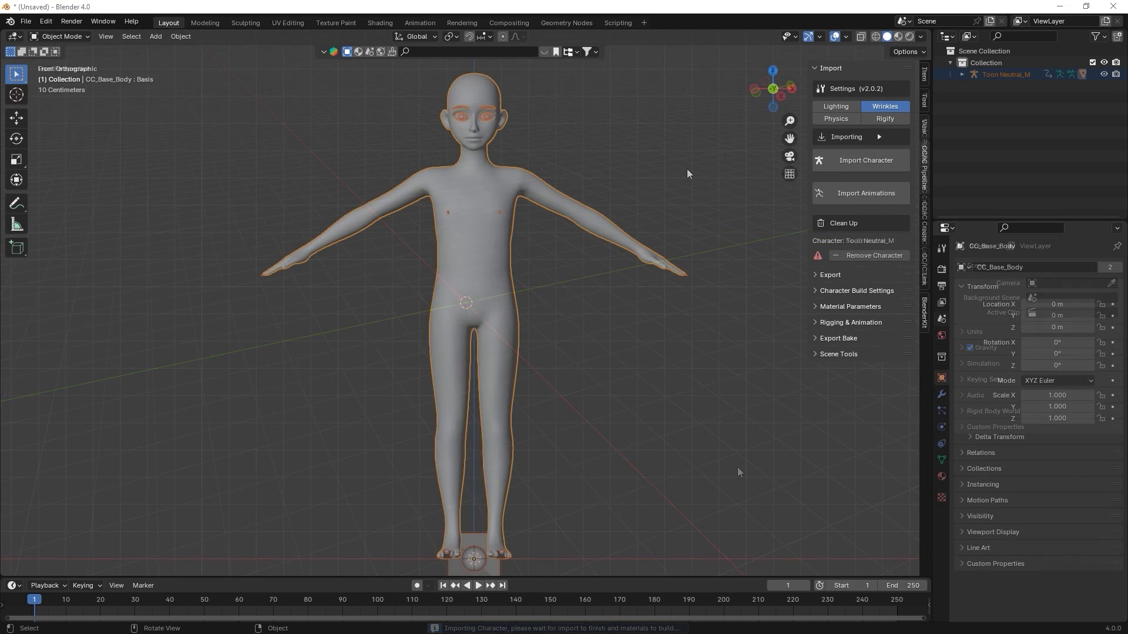
- Turn on the wireframe overlay and zoom in on the character's face
{"action": "left_click", "coordinate": [845, 37]}
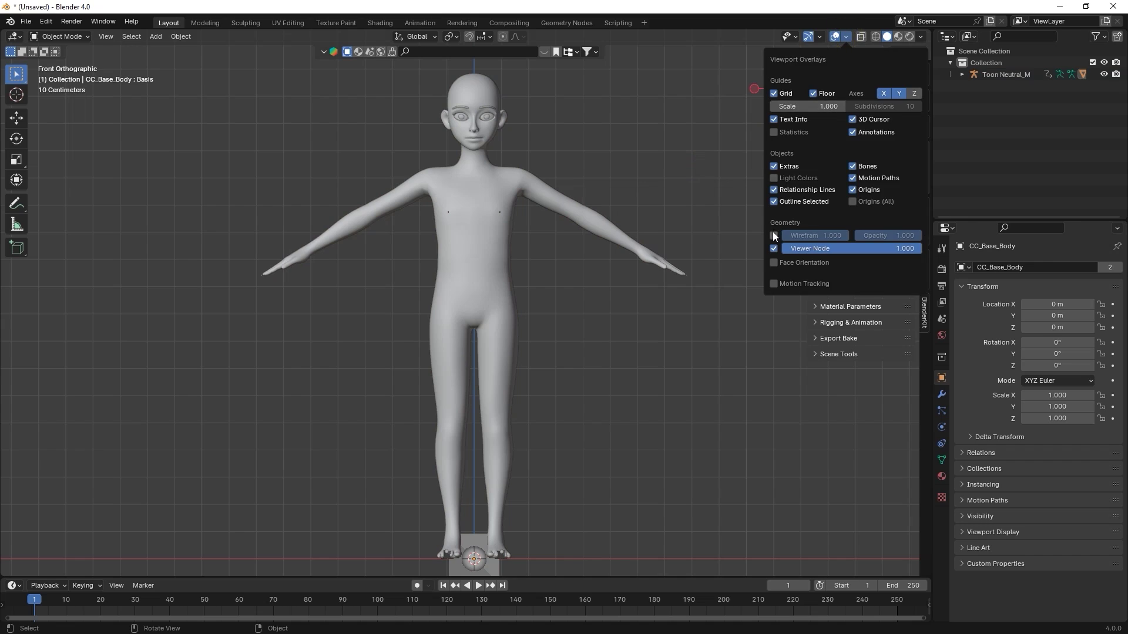
{"action": "left_click", "coordinate": [774, 237]}
{"action": "scroll", "coordinate": [560, 149], "scroll_direction": "up", "scroll_amount": 8}
{"action": "middle_click_drag", "start_coordinate": [632, 85], "coordinate": [614, 324], "text": "shift"}
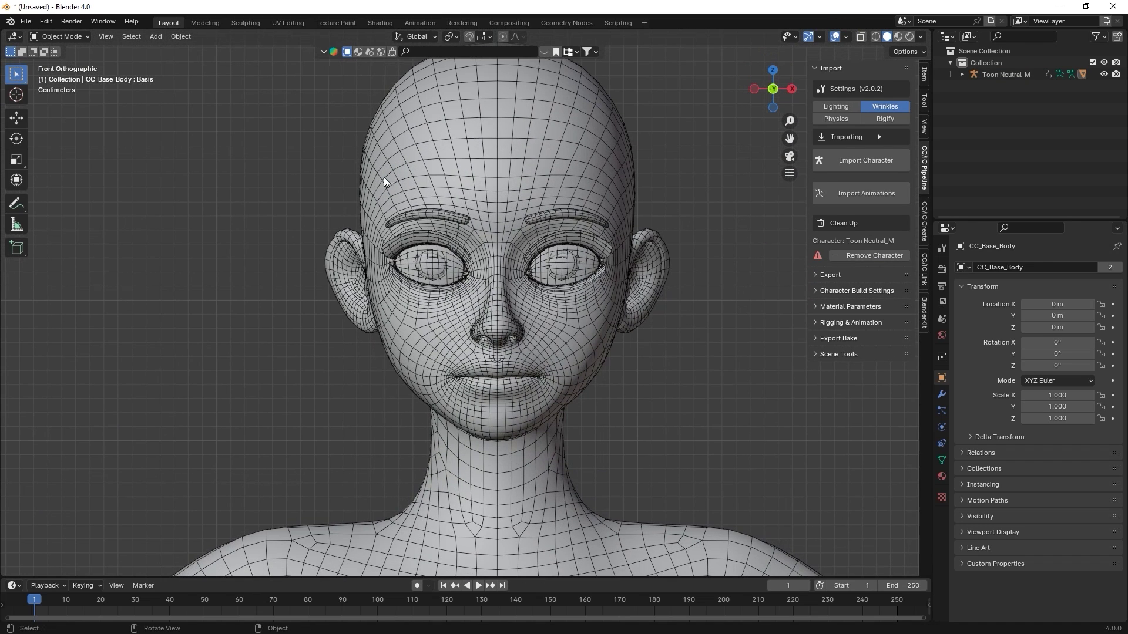
- Inspect the character's UV islands in the UV Editing workspace
{"action": "left_click", "coordinate": [306, 26]}
{"action": "scroll", "coordinate": [570, 171], "scroll_direction": "down", "scroll_amount": 1}
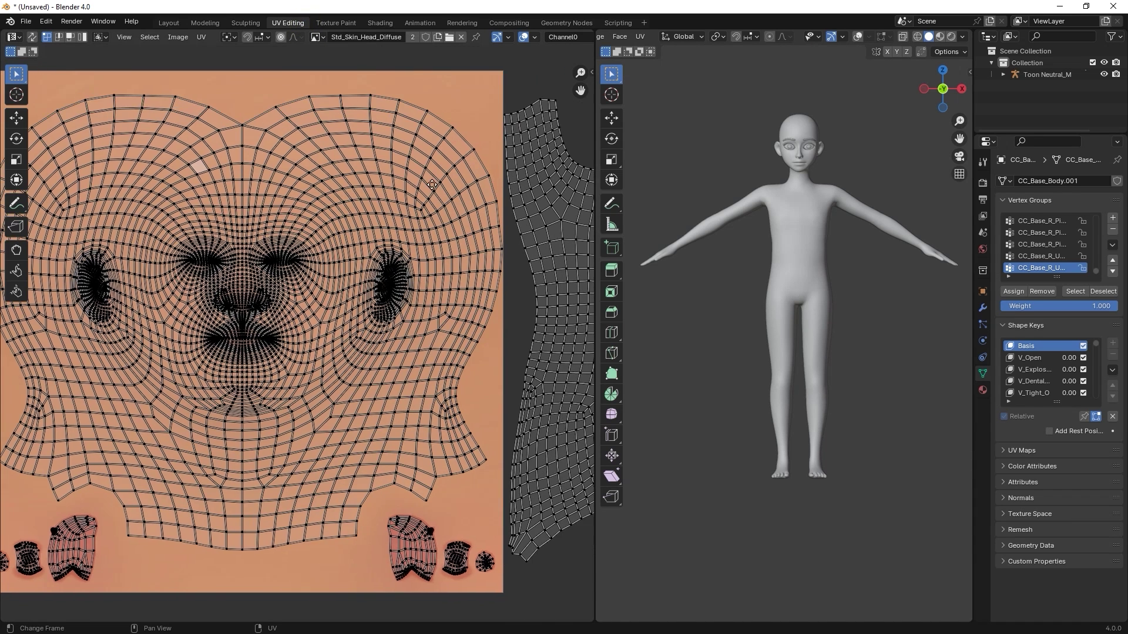
{"action": "scroll", "coordinate": [431, 184], "scroll_direction": "down", "scroll_amount": 12, "text": "ctrl"}
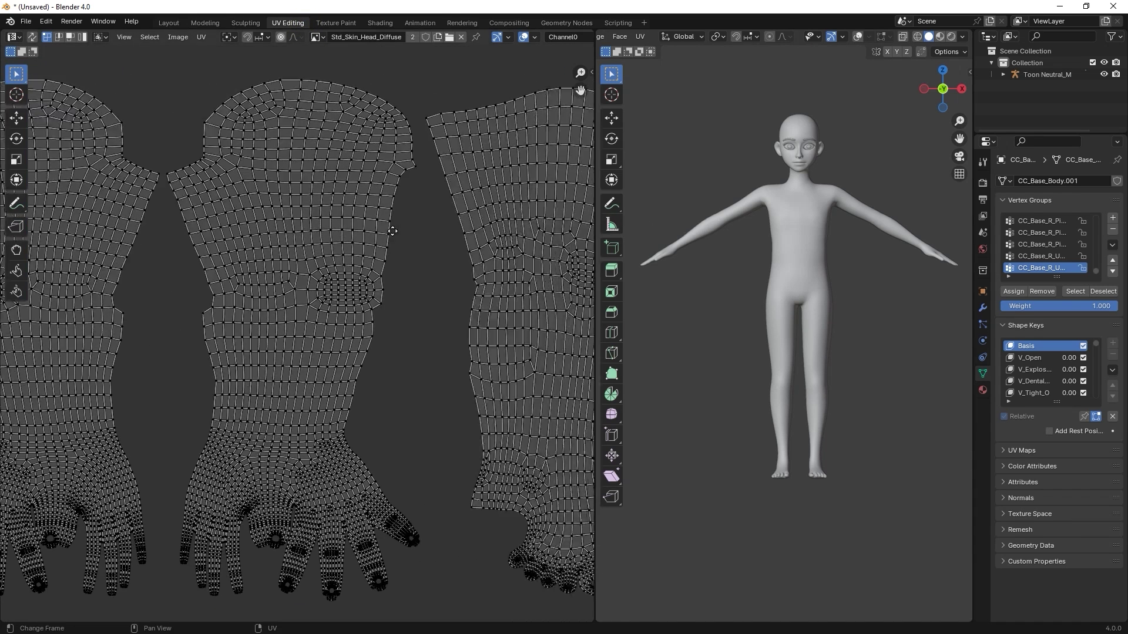
{"action": "scroll", "coordinate": [392, 231], "scroll_direction": "down", "scroll_amount": 10, "text": "ctrl"}
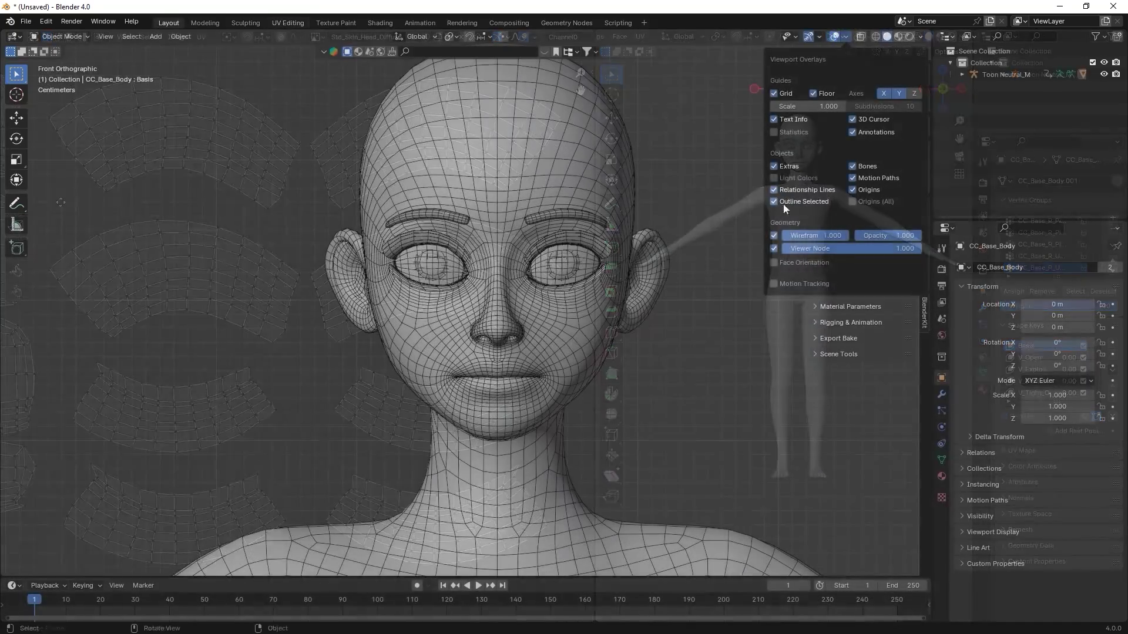
- Turn off the wireframe overlay and view the character in Material Preview, zoomed on the eyes
{"action": "left_click", "coordinate": [784, 203]}
{"action": "scroll", "coordinate": [554, 349], "scroll_direction": "down", "scroll_amount": 5}
{"action": "middle_click_drag", "start_coordinate": [554, 349], "coordinate": [555, 168], "text": "shift"}
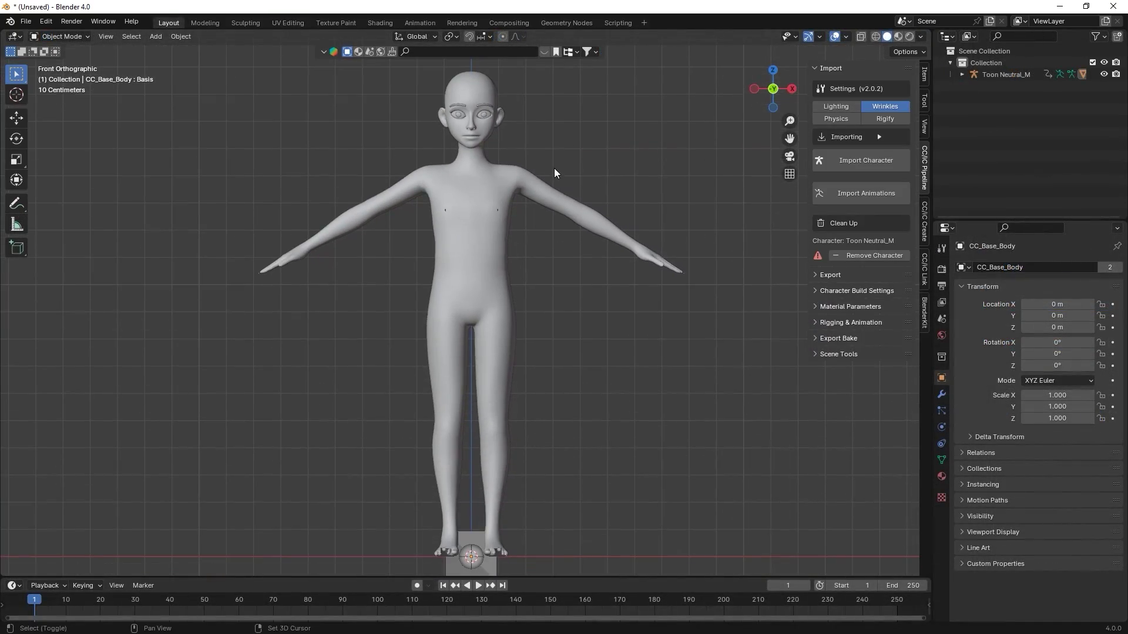
{"action": "left_click", "coordinate": [898, 36]}
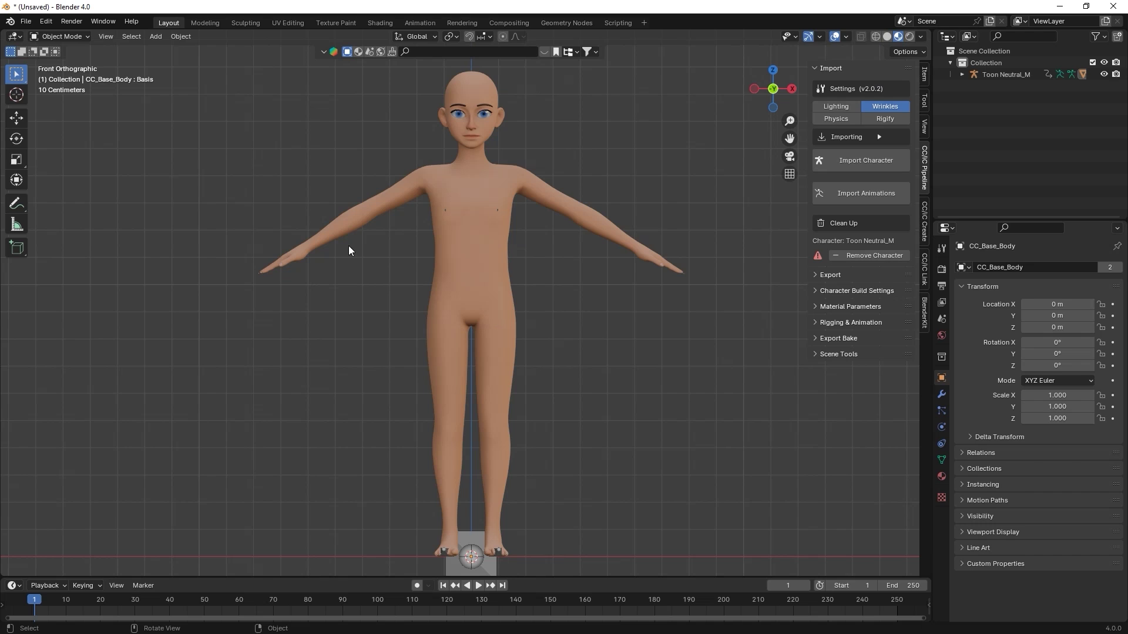
{"action": "scroll", "coordinate": [547, 71], "scroll_direction": "up", "scroll_amount": 8}
{"action": "scroll", "coordinate": [549, 128], "scroll_direction": "up", "scroll_amount": 6, "text": "shift"}
{"action": "scroll", "coordinate": [561, 115], "scroll_direction": "up", "scroll_amount": 4}
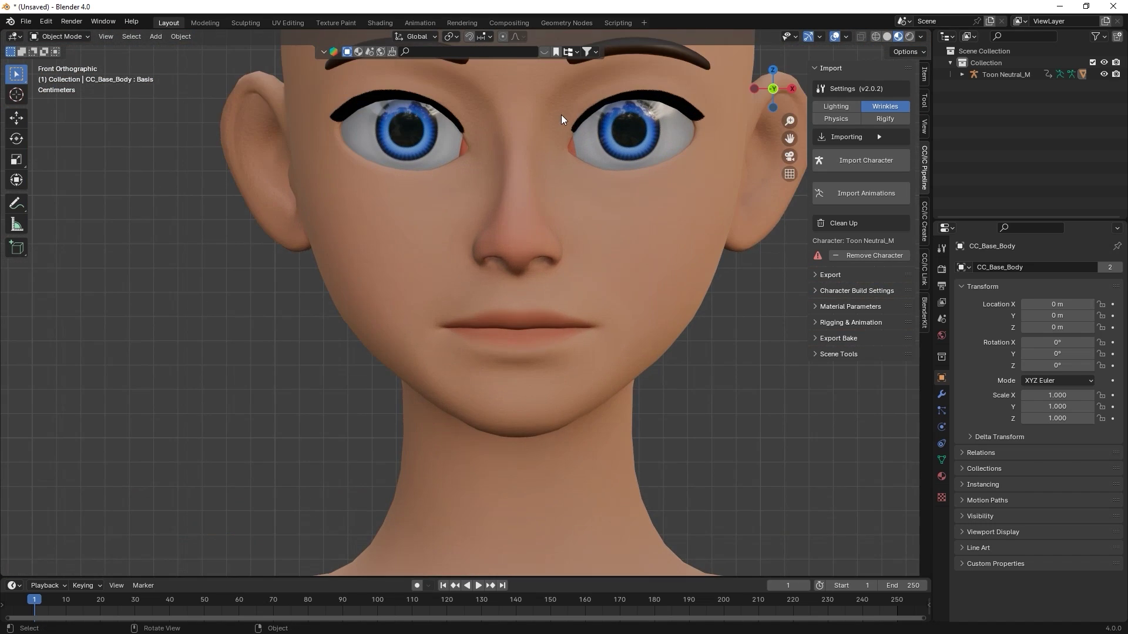
- Set up the Shading workspace, resizing the node editor and 3D view
{"action": "left_click", "coordinate": [390, 22]}
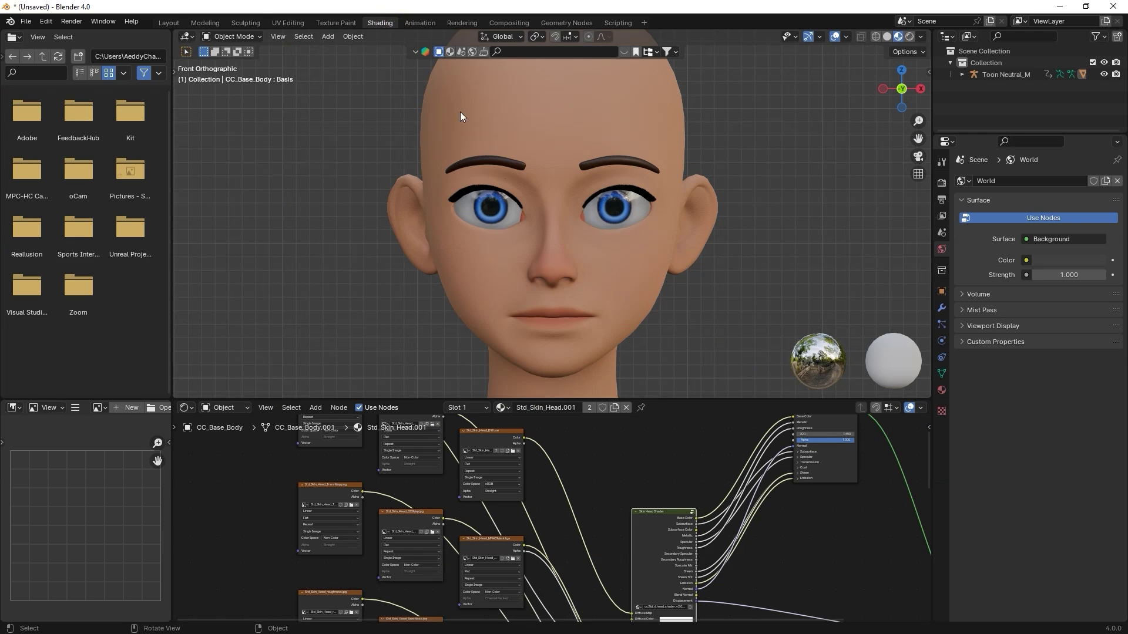
{"action": "mouse_move", "coordinate": [687, 397]}
{"action": "left_mouse_down"}
{"action": "mouse_move", "coordinate": [692, 229]}
{"action": "mouse_move", "coordinate": [692, 241]}
{"action": "left_mouse_up"}
{"action": "scroll", "coordinate": [619, 385], "scroll_direction": "down", "scroll_amount": 3}
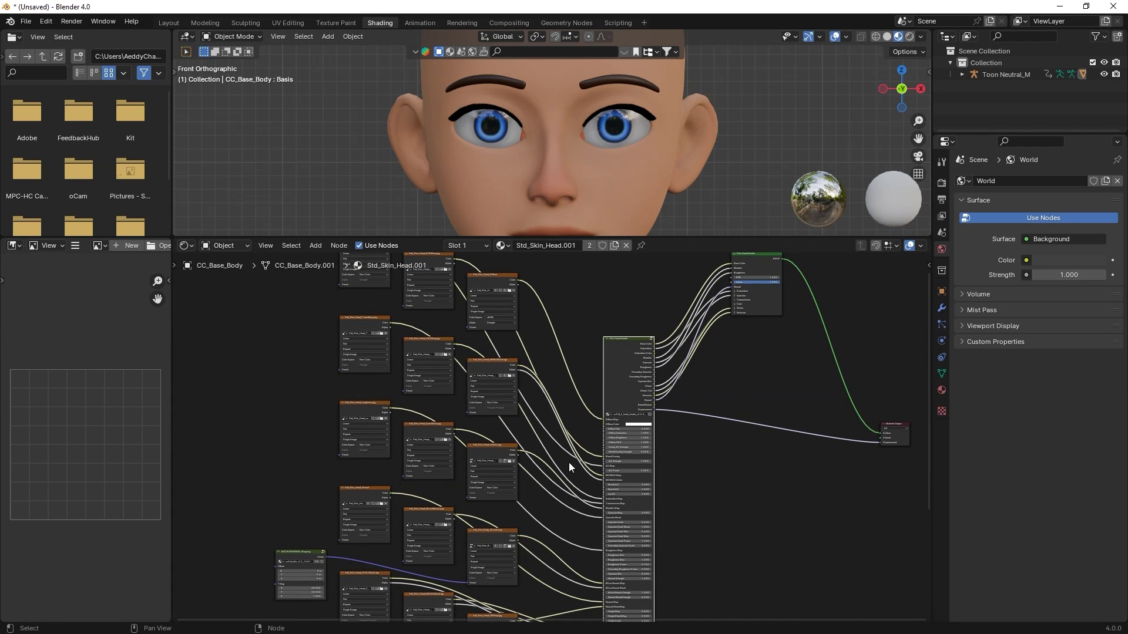
{"action": "left_click_drag", "start_coordinate": [679, 237], "coordinate": [679, 356]}
{"action": "scroll", "coordinate": [527, 404], "scroll_direction": "up", "scroll_amount": 6}
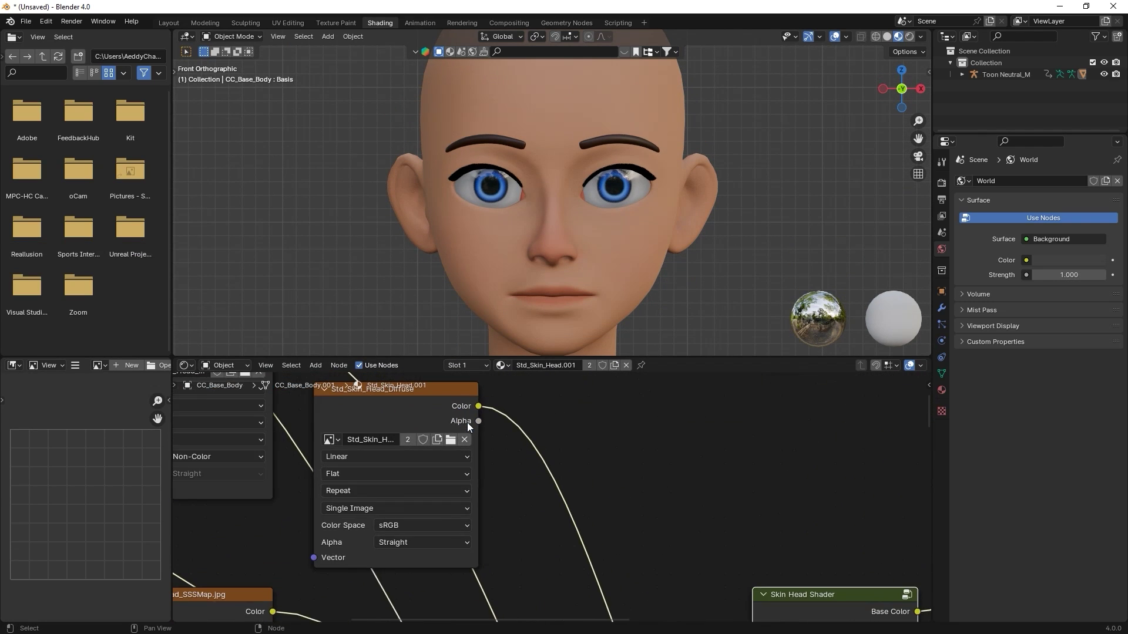
- Add Line_Head_8K.png as an image node in the head skin material and view the lined face
{"action": "key", "text": "alt+Tab"}
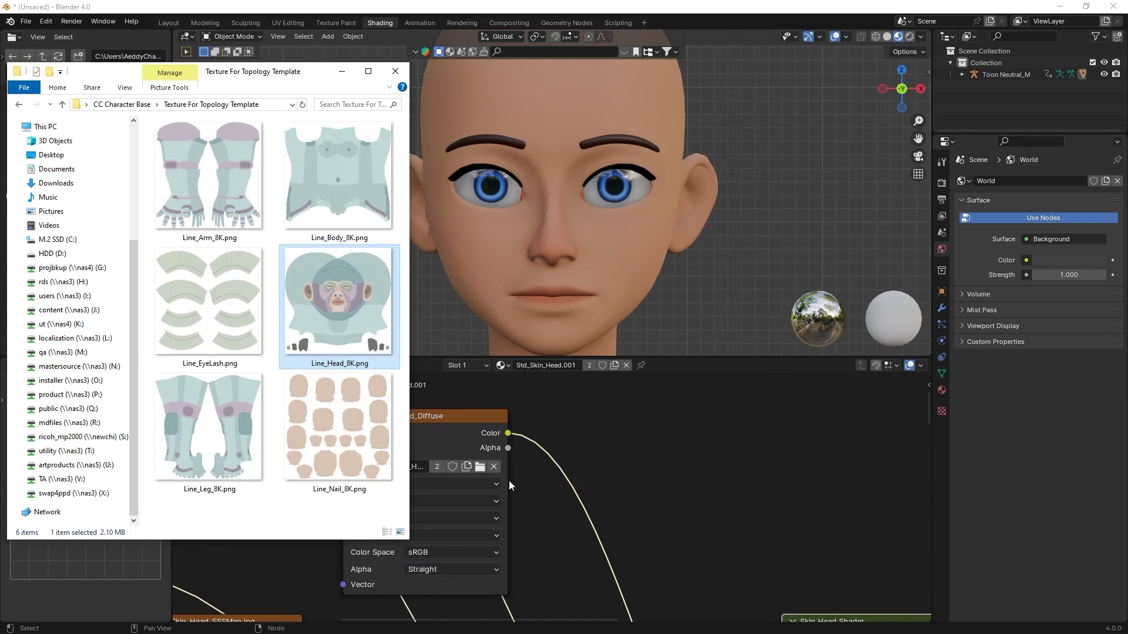
{"action": "left_click_drag", "start_coordinate": [368, 305], "coordinate": [634, 466]}
{"action": "middle_click_drag", "start_coordinate": [669, 495], "coordinate": [642, 398]}
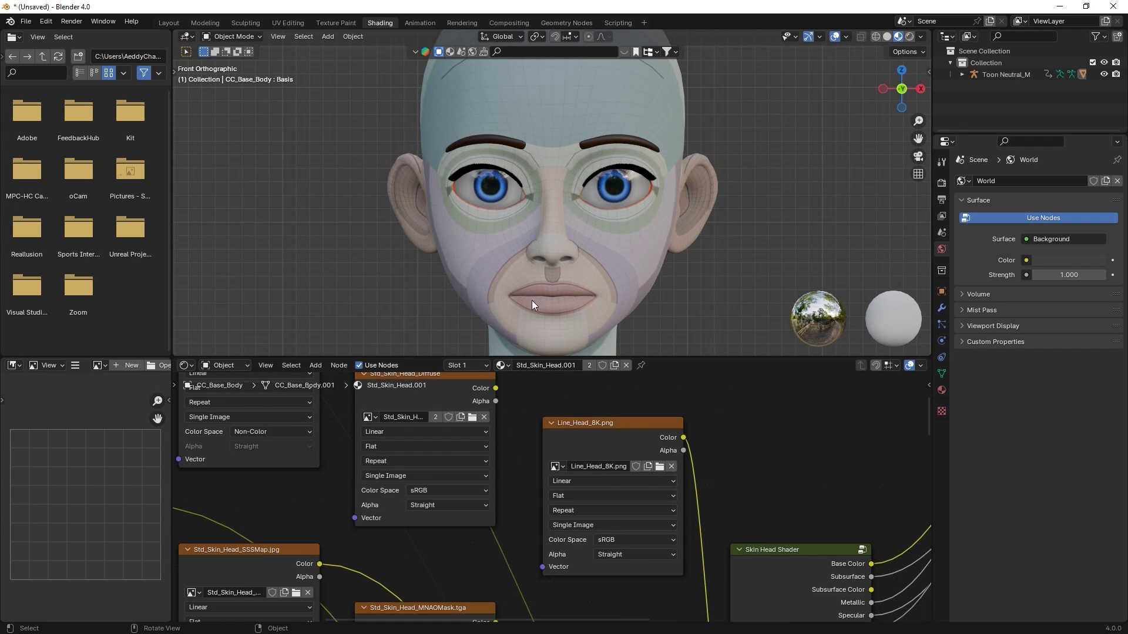
{"action": "left_click_drag", "start_coordinate": [530, 357], "coordinate": [514, 539]}
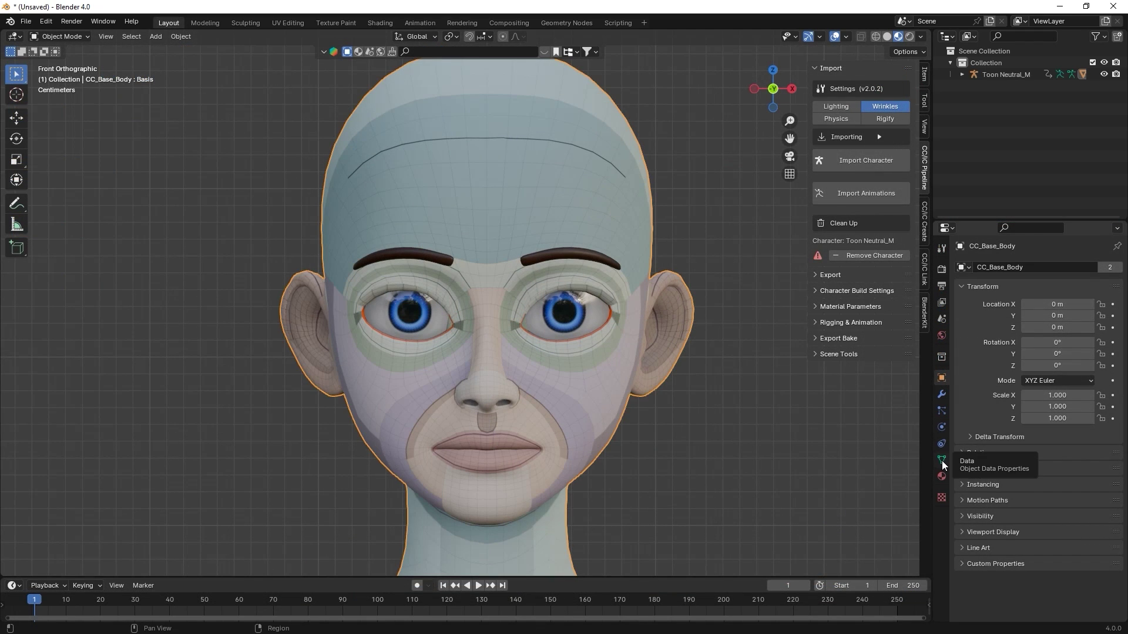
- Enlarge the Shape Keys list in the head mesh's Object Data Properties
{"action": "left_click", "coordinate": [942, 460]}
{"action": "left_click_drag", "start_coordinate": [1036, 459], "coordinate": [1035, 613]}
{"action": "left_click_drag", "start_coordinate": [1027, 222], "coordinate": [1028, 65]}
{"action": "left_click_drag", "start_coordinate": [1035, 442], "coordinate": [1036, 595]}
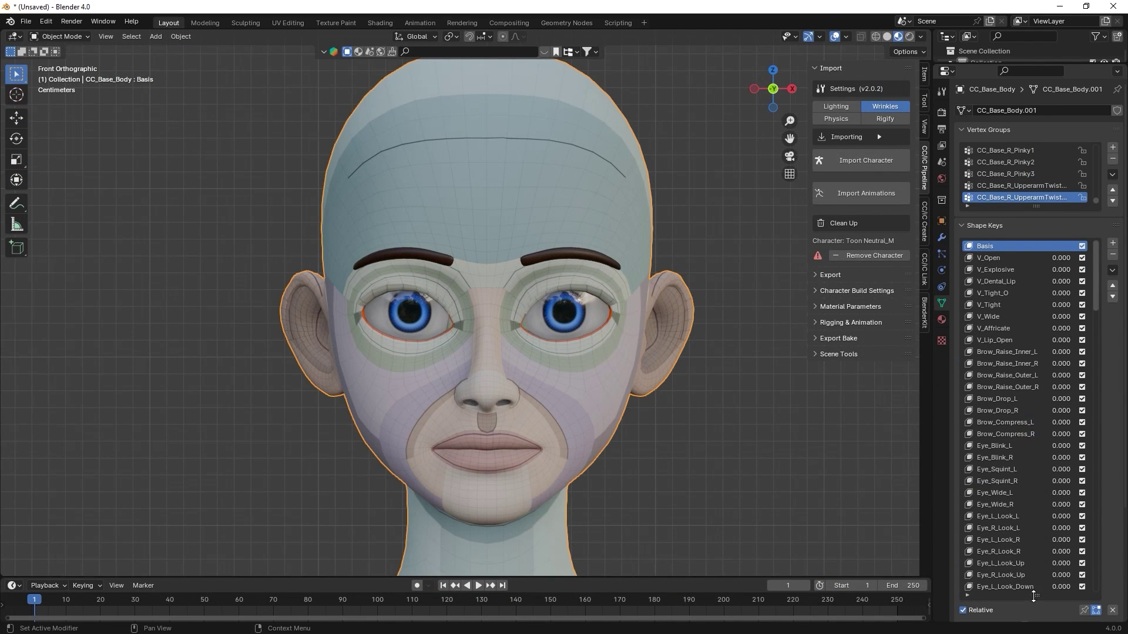
- Test the mouth-open, inner-brow raise, left and right blink, and smile shape keys
{"action": "mouse_move", "coordinate": [1061, 269]}
{"action": "left_mouse_down"}
{"action": "mouse_move", "coordinate": [1087, 269]}
{"action": "mouse_move", "coordinate": [1061, 269]}
{"action": "left_mouse_up"}
{"action": "mouse_move", "coordinate": [1061, 352]}
{"action": "left_mouse_down"}
{"action": "mouse_move", "coordinate": [1087, 351]}
{"action": "mouse_move", "coordinate": [1068, 352]}
{"action": "left_mouse_up"}
{"action": "key", "text": "BackSpace"}
{"action": "left_click_drag", "start_coordinate": [1061, 446], "coordinate": [1087, 445]}
{"action": "mouse_move", "coordinate": [1060, 457]}
{"action": "left_mouse_down"}
{"action": "mouse_move", "coordinate": [1086, 457]}
{"action": "mouse_move", "coordinate": [1046, 457]}
{"action": "mouse_move", "coordinate": [1045, 445]}
{"action": "left_mouse_up"}
{"action": "left_click_drag", "start_coordinate": [1098, 284], "coordinate": [1097, 421]}
{"action": "mouse_move", "coordinate": [1060, 363]}
{"action": "left_mouse_down"}
{"action": "mouse_move", "coordinate": [1086, 363]}
{"action": "mouse_move", "coordinate": [1080, 380]}
{"action": "mouse_move", "coordinate": [1046, 374]}
{"action": "mouse_move", "coordinate": [1045, 363]}
{"action": "mouse_move", "coordinate": [1086, 351]}
{"action": "mouse_move", "coordinate": [1045, 351]}
{"action": "left_mouse_up"}
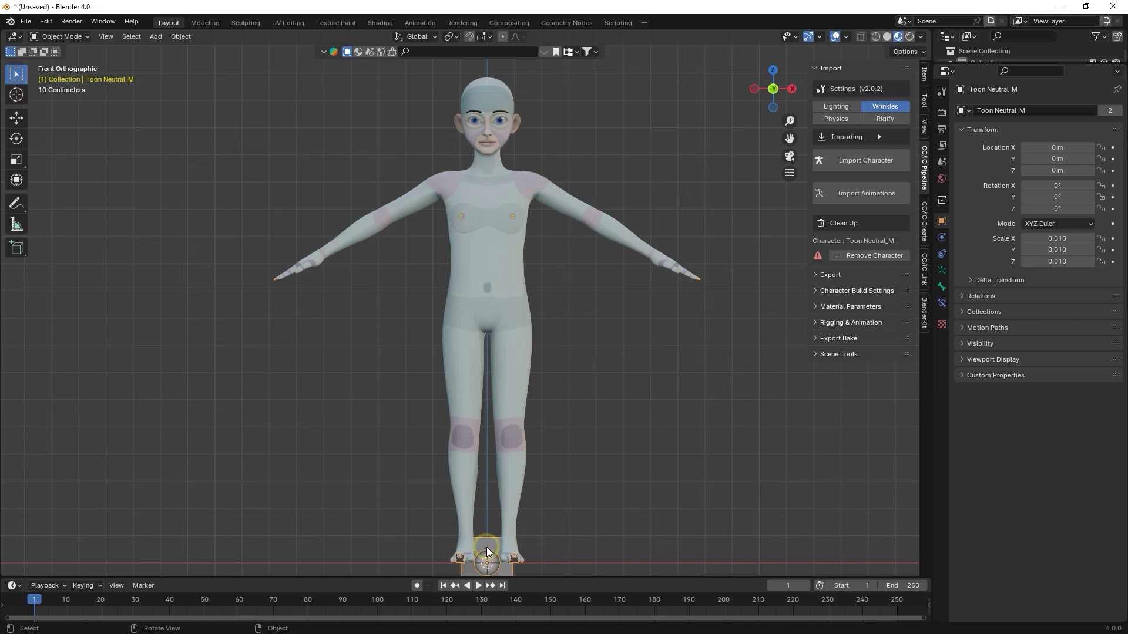
- Show the armature's bones In Front and generate a Rigify rig with full face controls
{"action": "left_click", "coordinate": [942, 271]}
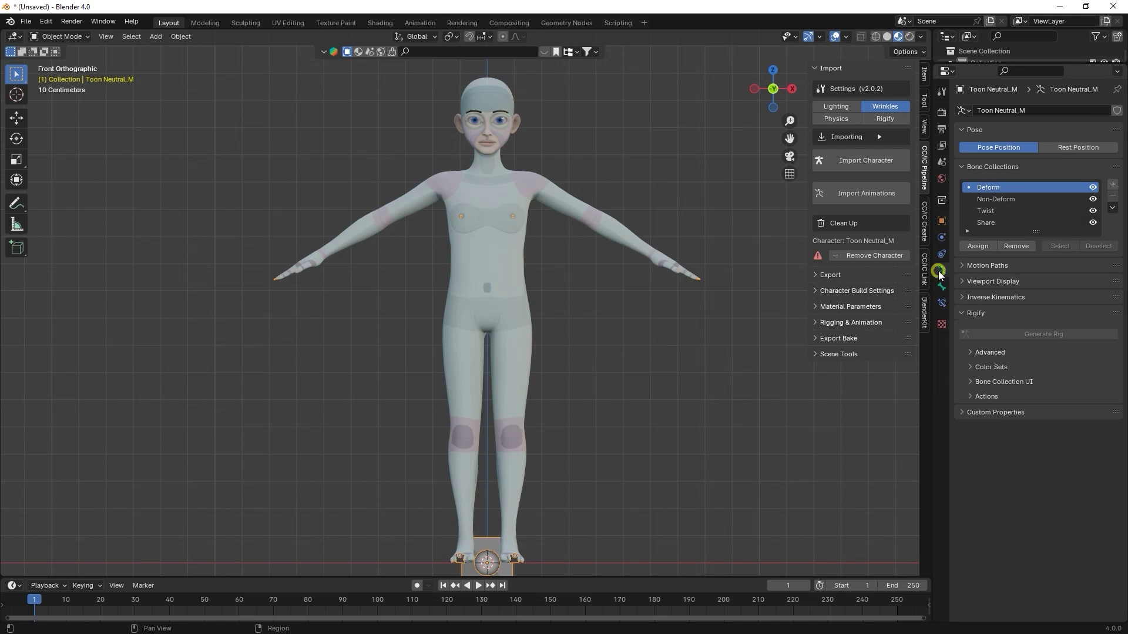
{"action": "left_click", "coordinate": [975, 282]}
{"action": "left_click", "coordinate": [1025, 353]}
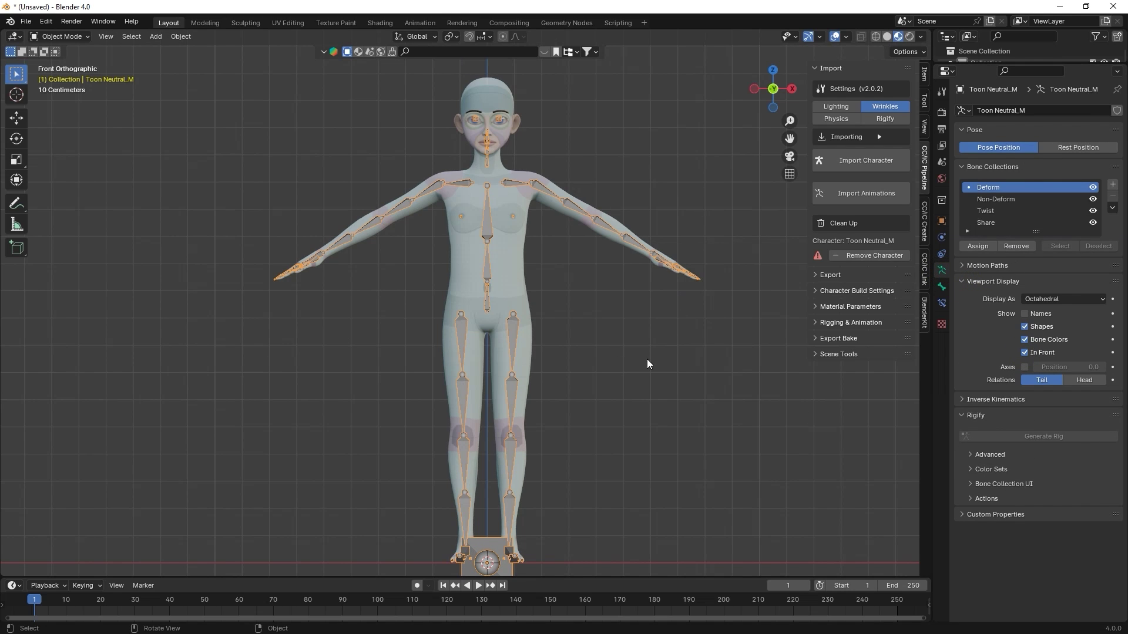
{"action": "left_click", "coordinate": [814, 323]}
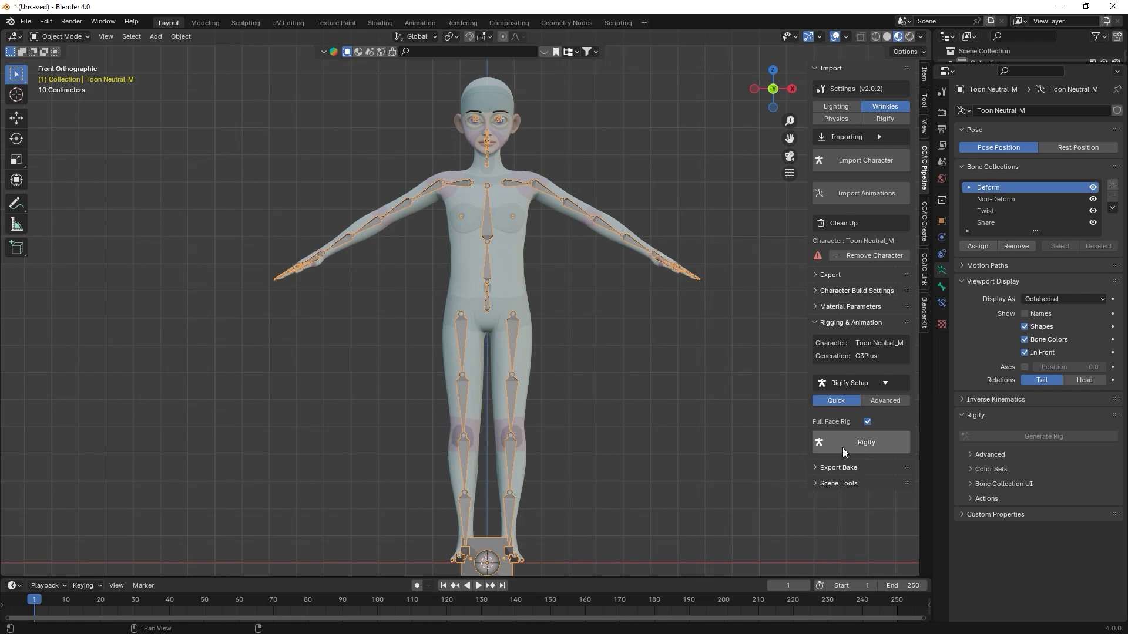
{"action": "left_click", "coordinate": [865, 449]}
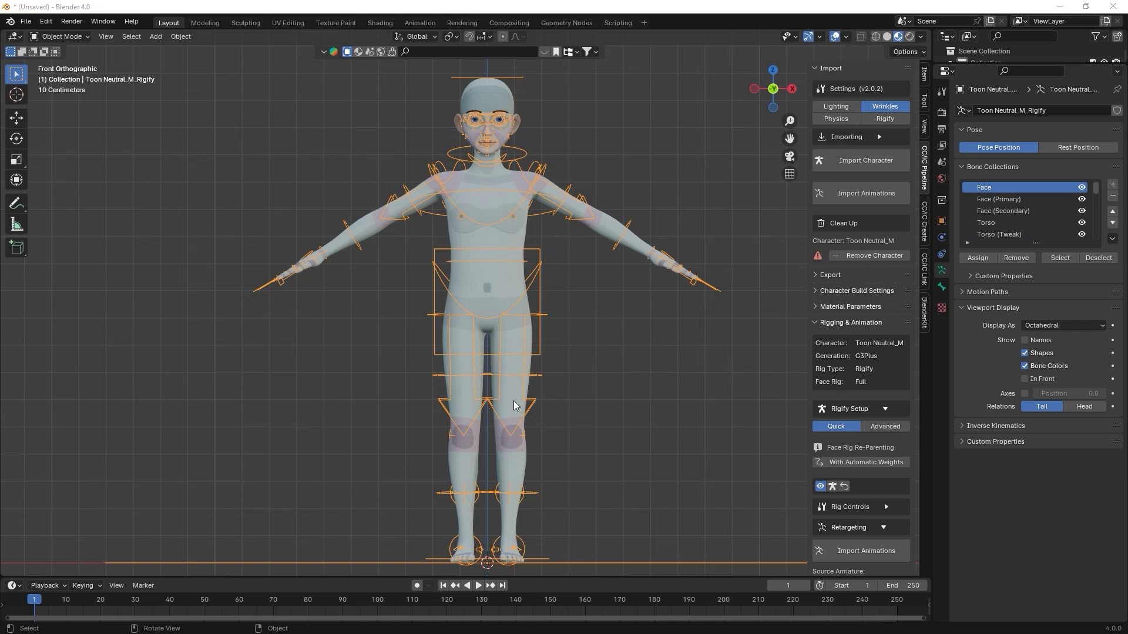
- Enter Pose Mode and raise the rig's left foot control
{"action": "left_click", "coordinate": [60, 36]}
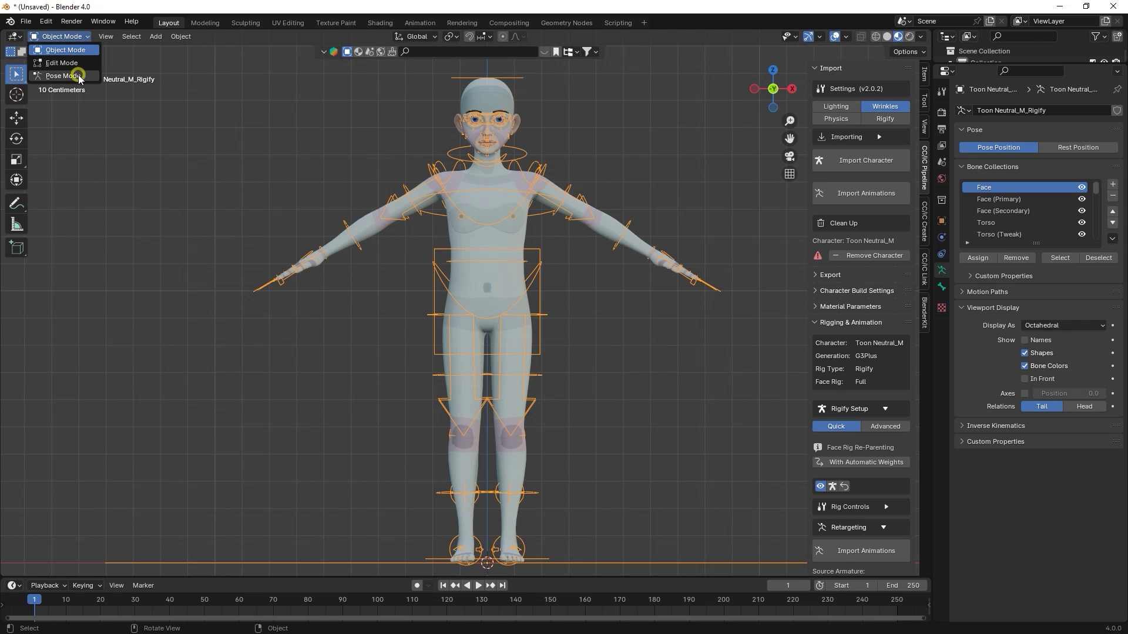
{"action": "left_click", "coordinate": [74, 75]}
{"action": "left_click", "coordinate": [540, 298]}
{"action": "key", "text": "g"}
{"action": "key", "text": "Escape"}
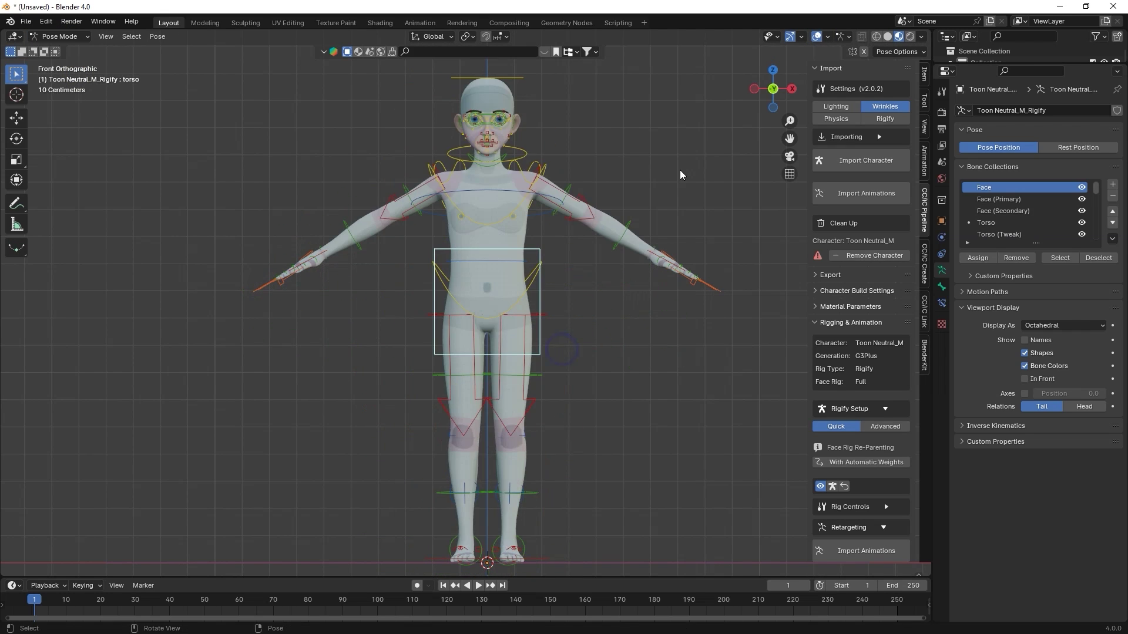
{"action": "left_click", "coordinate": [792, 88]}
{"action": "left_click_drag", "start_coordinate": [443, 476], "coordinate": [361, 359]}
- Select the eyes control and view the face from the front
{"action": "left_click", "coordinate": [473, 82]}
{"action": "key", "text": "KP_1"}
{"action": "key", "text": "KP_Decimal"}
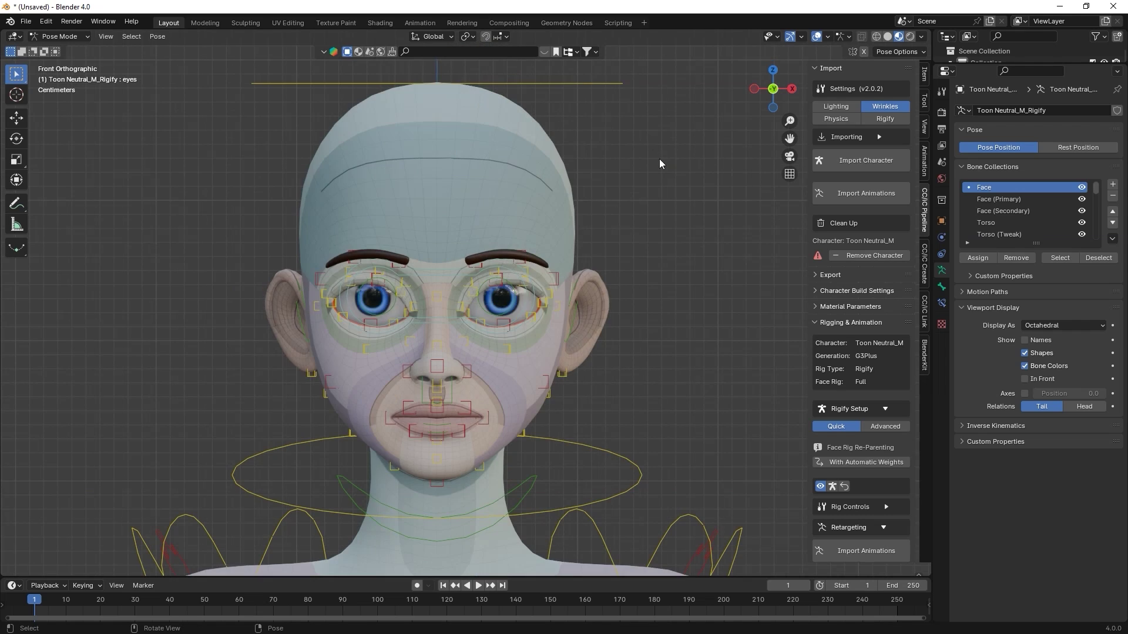
{"action": "middle_click_drag", "start_coordinate": [659, 158], "coordinate": [629, 238]}
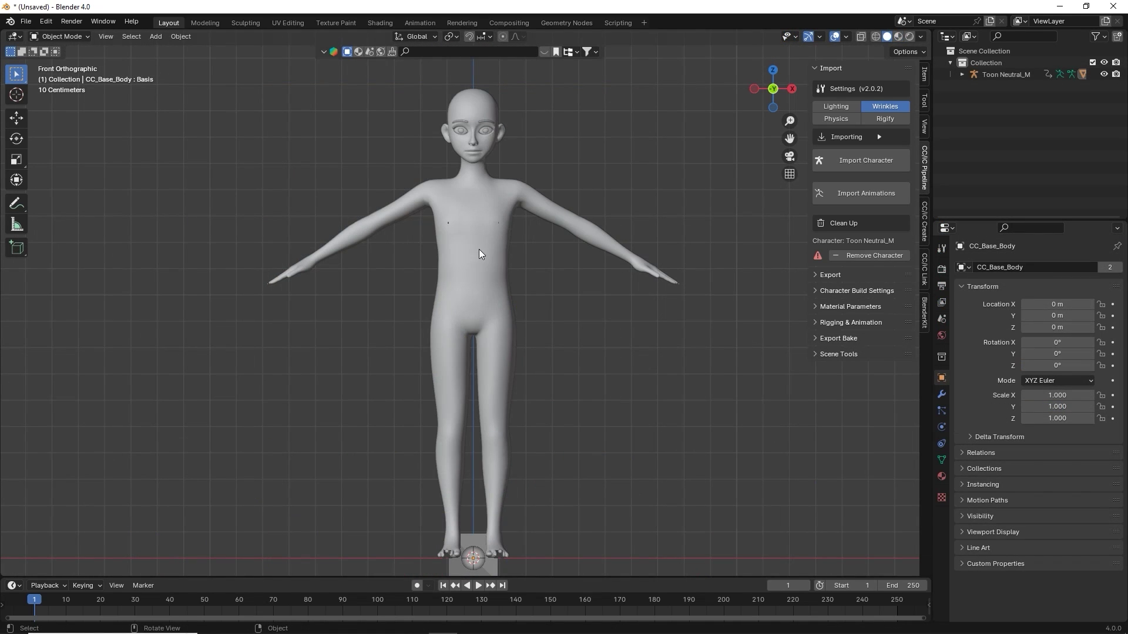
- Put the body mesh into Sculpt Mode and switch to the Crease brush
{"action": "left_click", "coordinate": [480, 253]}
{"action": "left_click", "coordinate": [76, 37]}
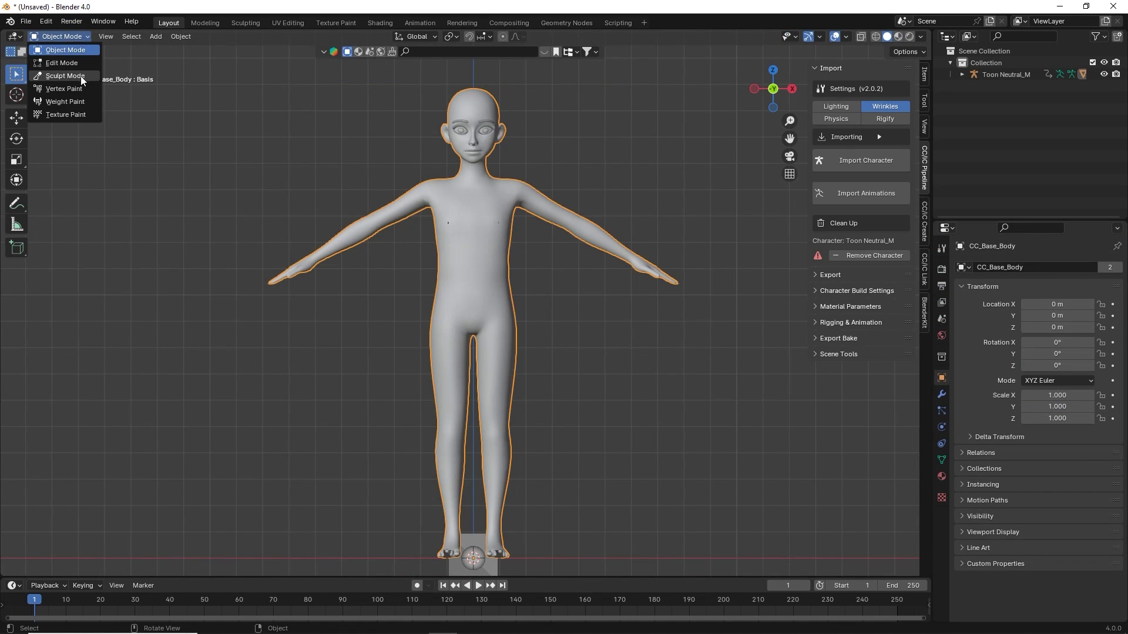
{"action": "left_click", "coordinate": [80, 76]}
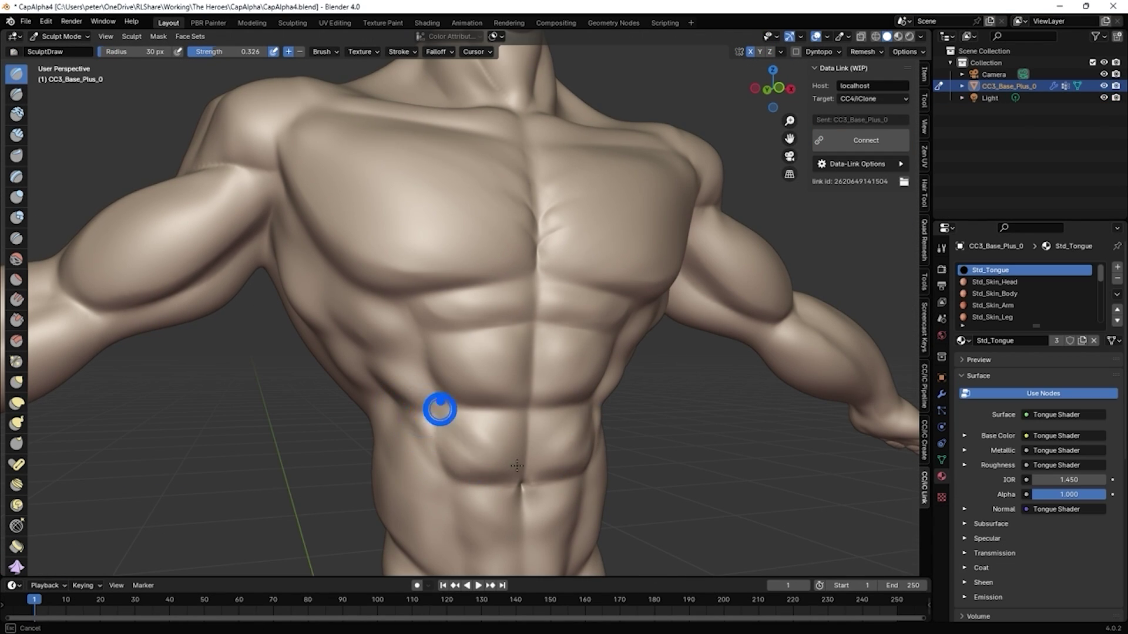
{"action": "mouse_move", "coordinate": [441, 408]}
{"action": "middle_mouse_down"}
{"action": "mouse_move", "coordinate": [495, 383]}
{"action": "mouse_move", "coordinate": [562, 411]}
{"action": "mouse_move", "coordinate": [536, 335]}
{"action": "mouse_move", "coordinate": [453, 307]}
{"action": "mouse_move", "coordinate": [479, 300]}
{"action": "middle_mouse_up"}
{"action": "key", "text": "shift+c"}
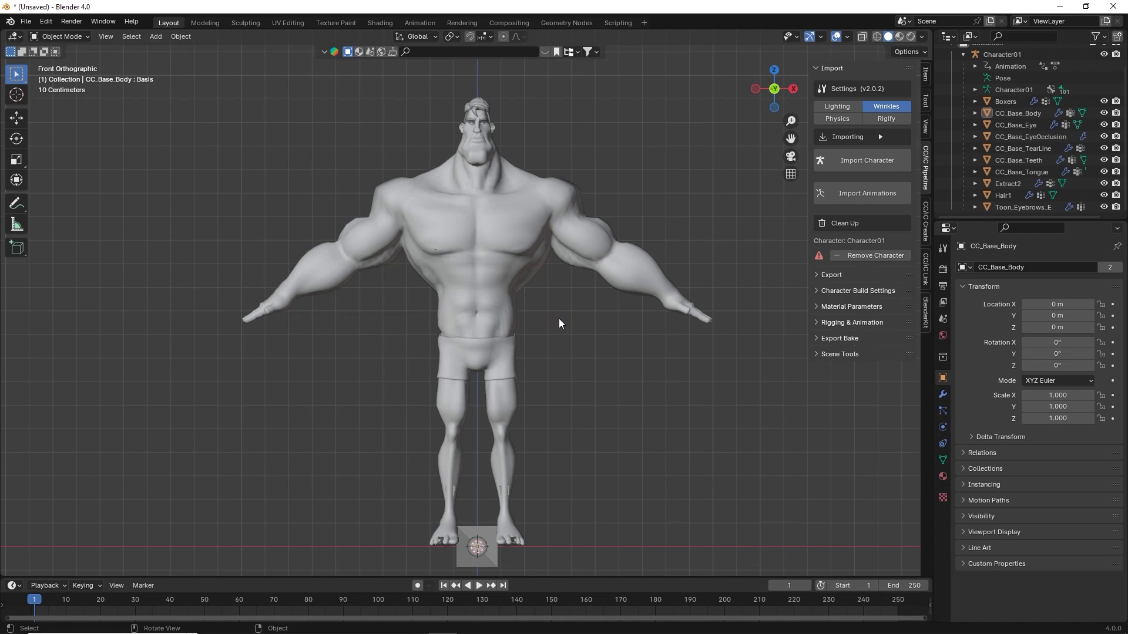
- Export the boxer with Export to CC3/4 as Character01.fbx into the Desktop character folder
{"action": "left_click", "coordinate": [926, 220]}
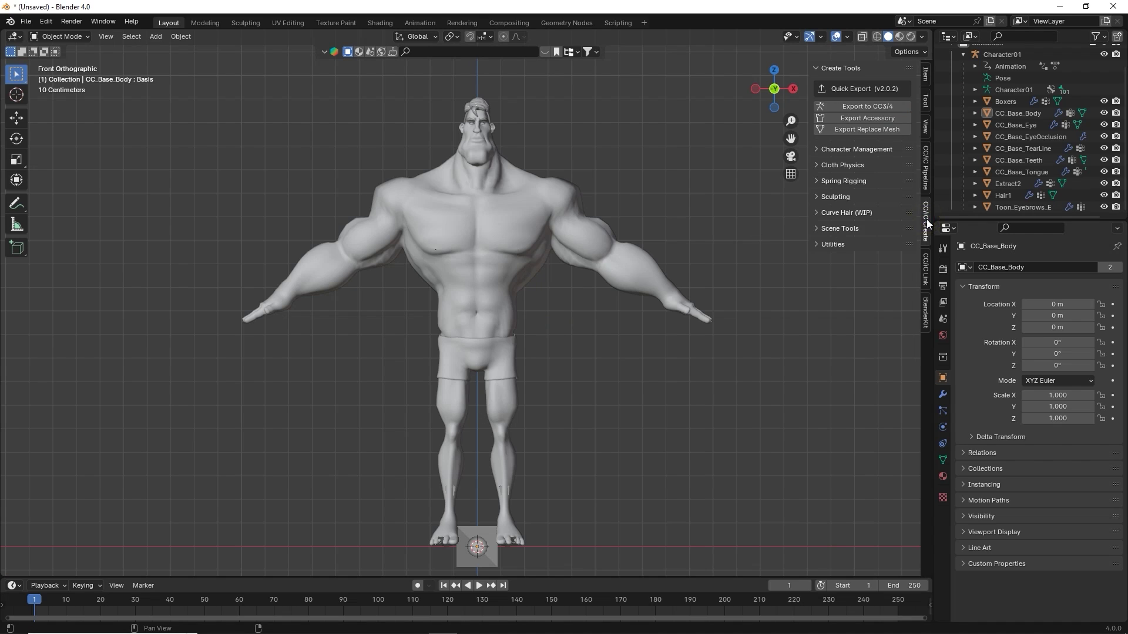
{"action": "left_click", "coordinate": [874, 108]}
{"action": "left_click", "coordinate": [305, 245]}
{"action": "double_click", "coordinate": [508, 299]}
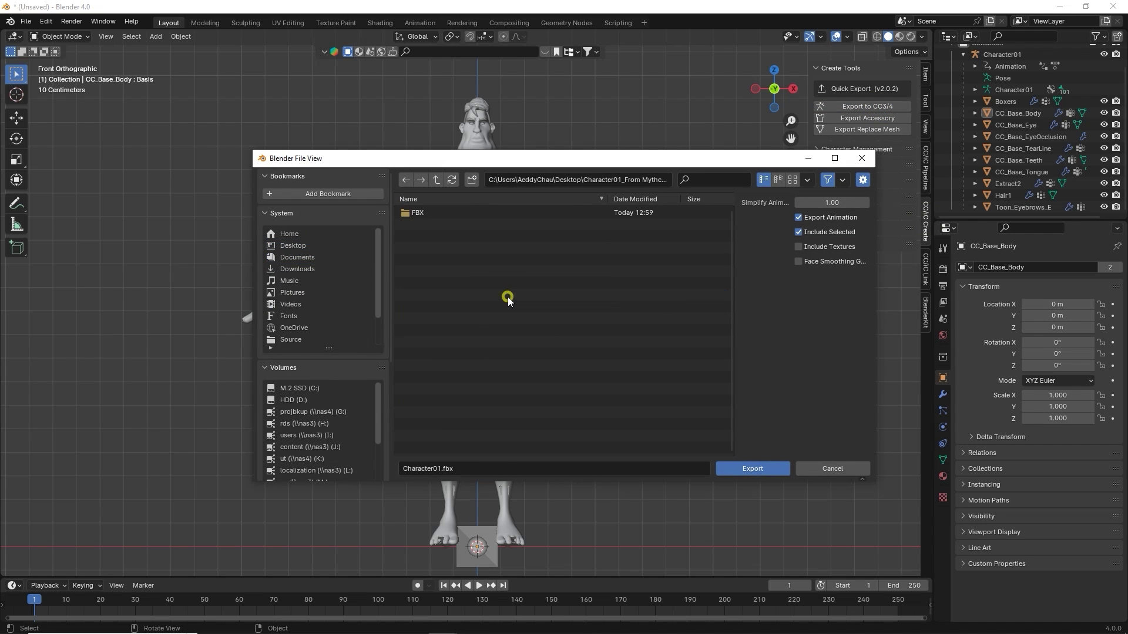
{"action": "left_click", "coordinate": [764, 471]}
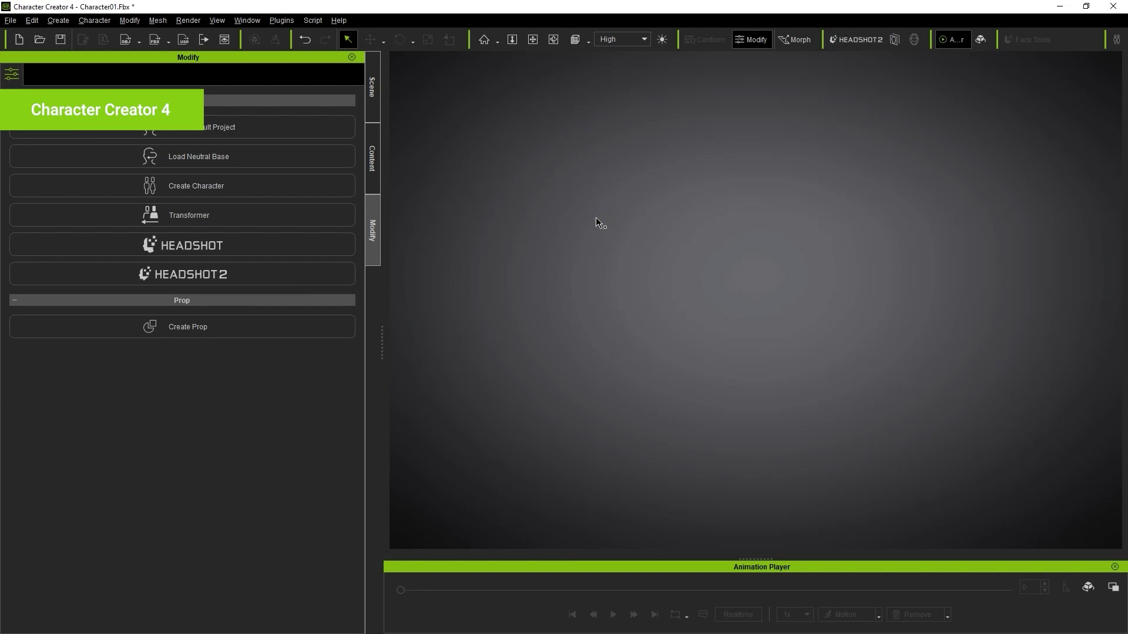
- Drag Character01.Fbx from the export folder into the Character Creator viewport
{"action": "key", "text": "alt+Tab"}
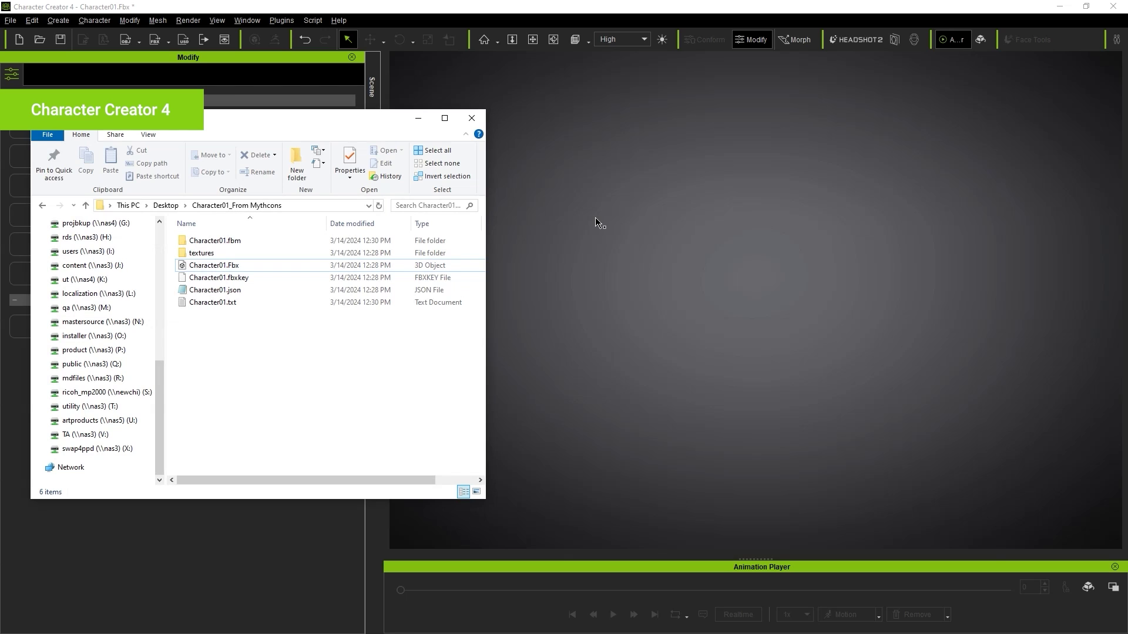
{"action": "left_click", "coordinate": [235, 265]}
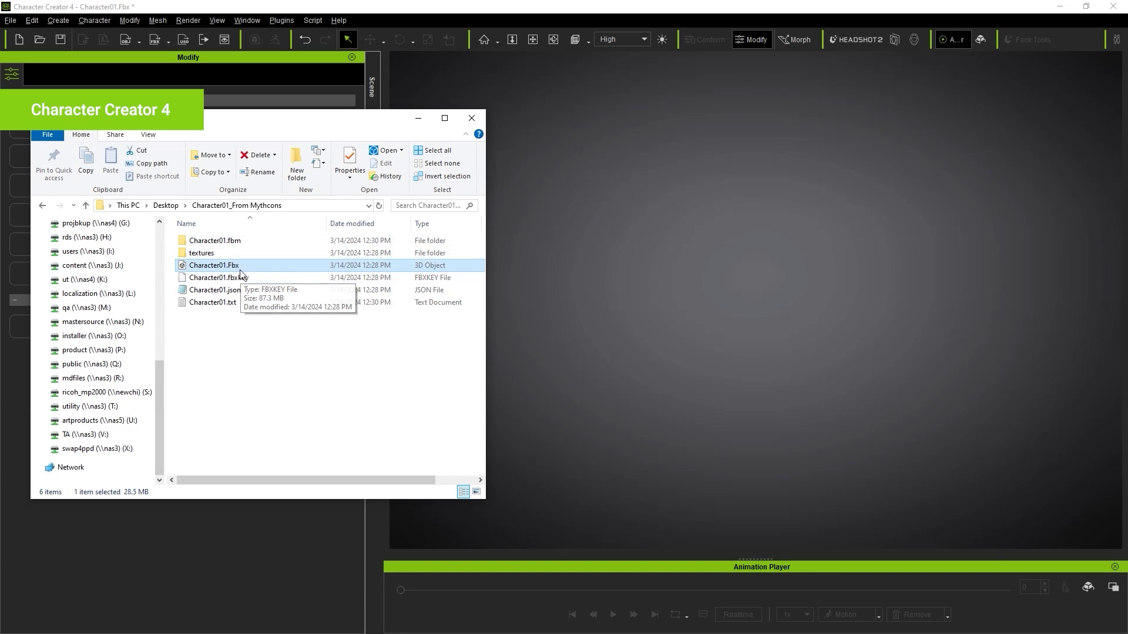
{"action": "left_click_drag", "start_coordinate": [241, 273], "coordinate": [703, 280]}
{"action": "left_click", "coordinate": [418, 118]}
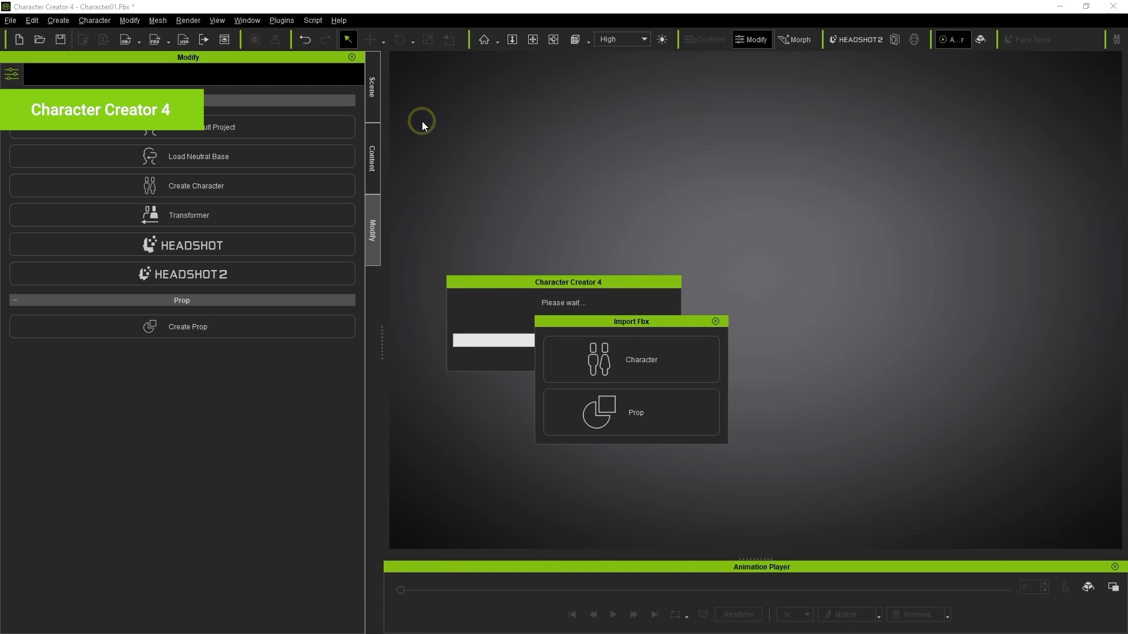
- Import it as a standard CC Avatar, declining the follow-up prompt and accepting the report
{"action": "left_click", "coordinate": [667, 362]}
{"action": "left_click", "coordinate": [565, 380]}
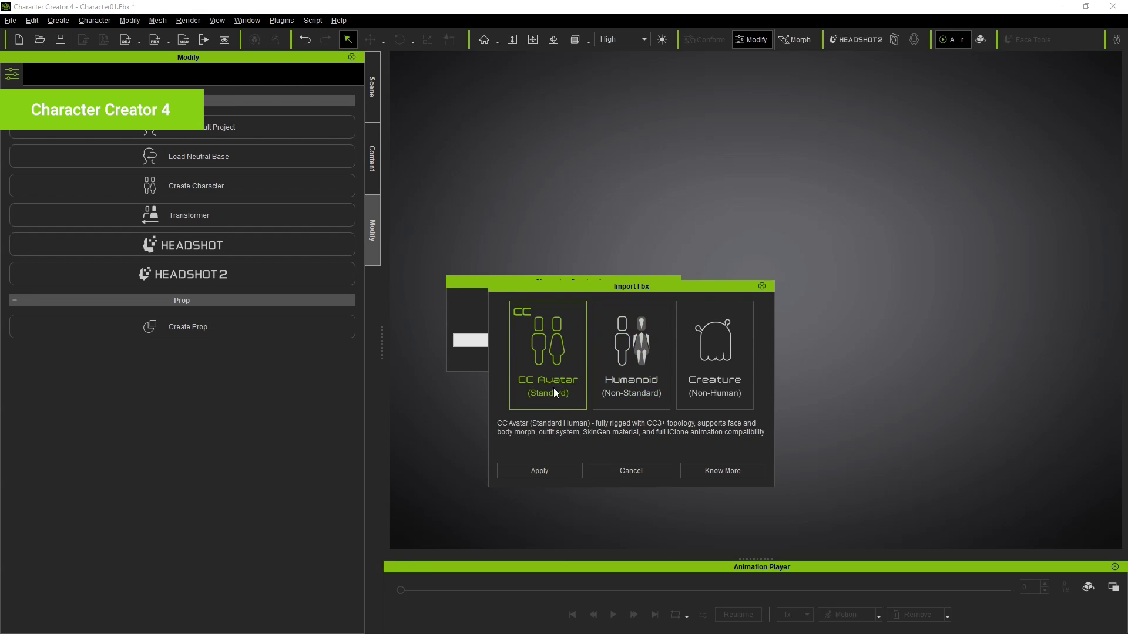
{"action": "left_click", "coordinate": [543, 469]}
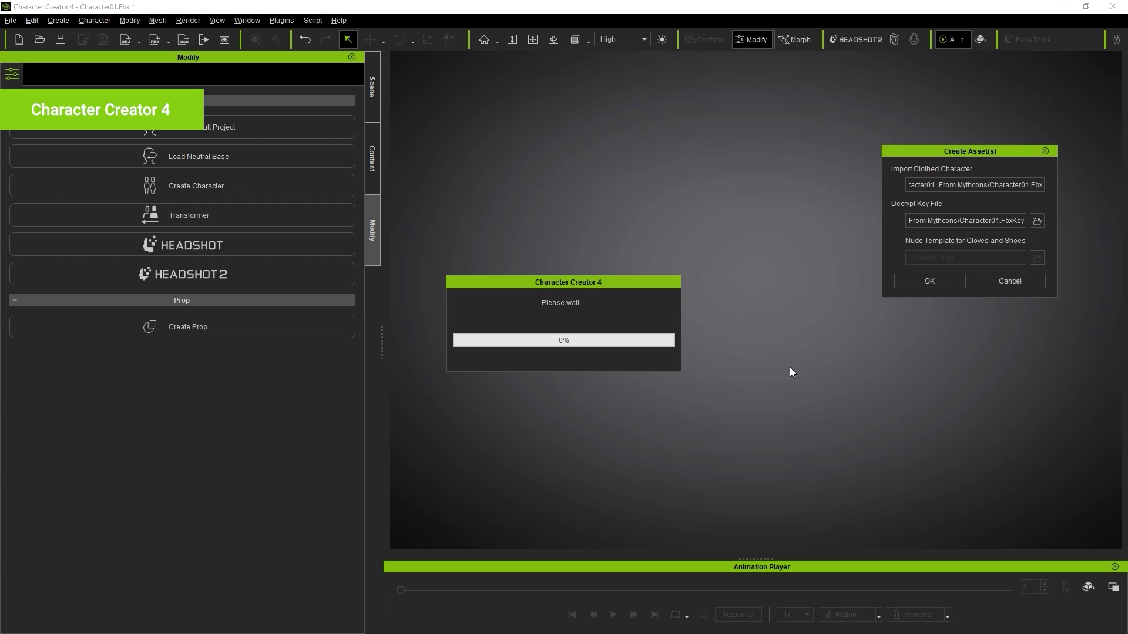
{"action": "left_click", "coordinate": [900, 282]}
{"action": "left_click", "coordinate": [565, 348]}
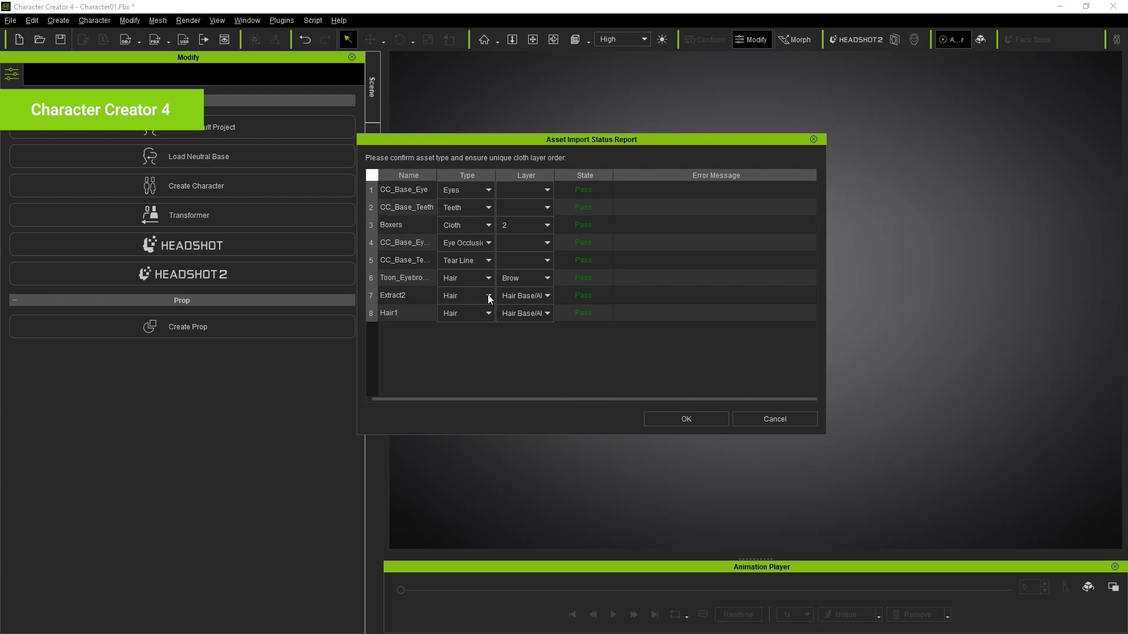
{"action": "left_click", "coordinate": [689, 419]}
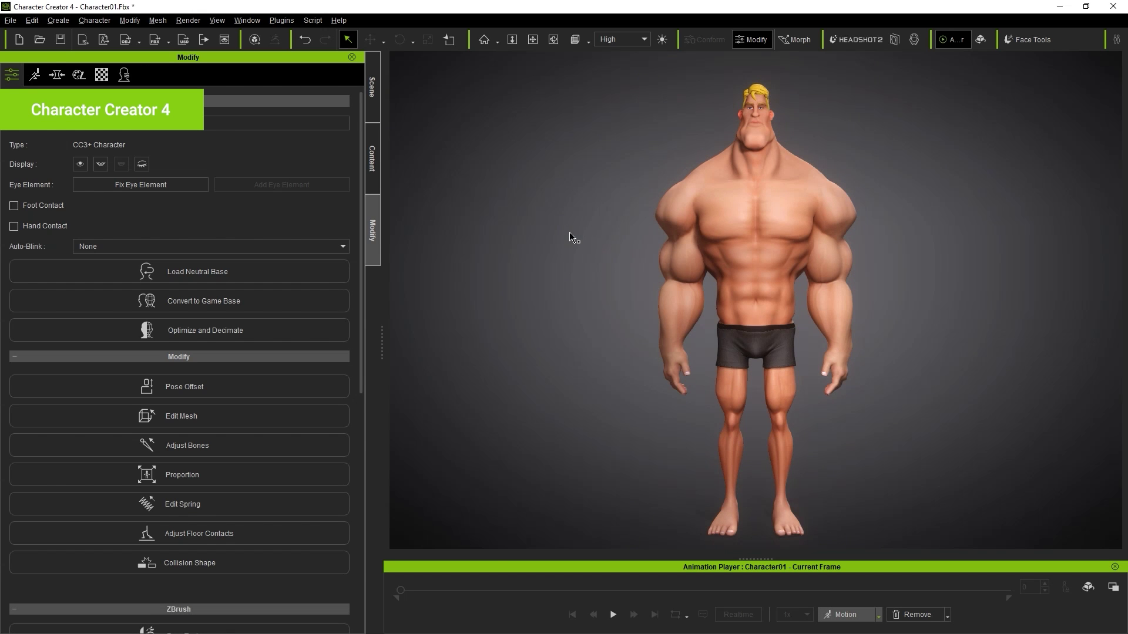
- Orbit to a front view and apply the full body calibration motion
{"action": "right_click_drag", "start_coordinate": [574, 239], "coordinate": [676, 237]}
{"action": "right_click_drag", "start_coordinate": [914, 243], "coordinate": [505, 253]}
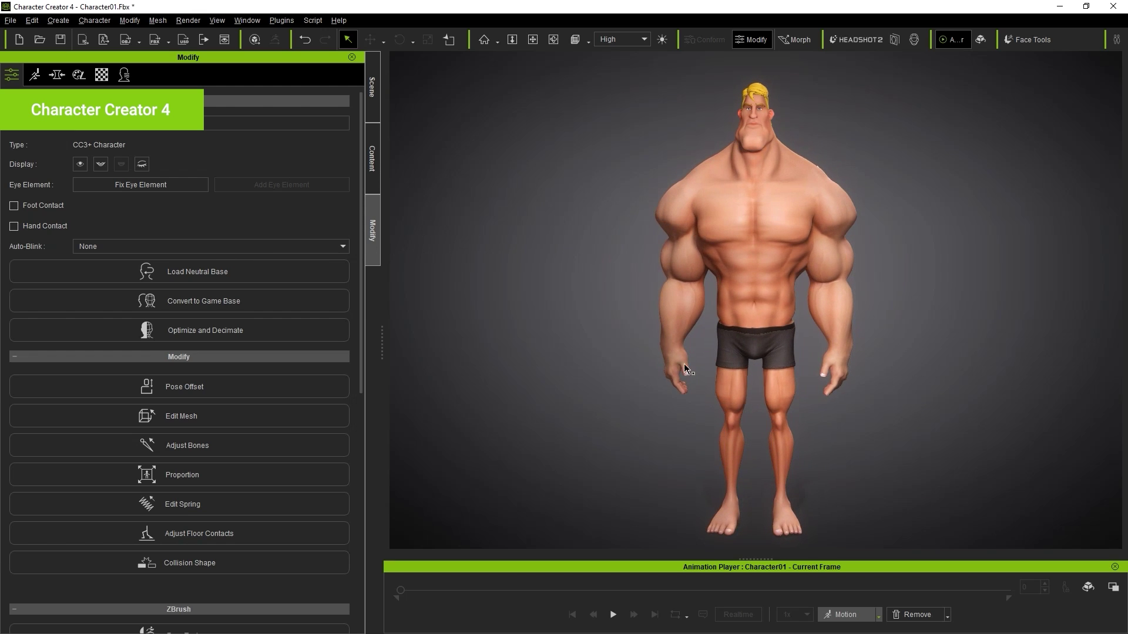
{"action": "left_click", "coordinate": [867, 613]}
{"action": "mouse_move", "coordinate": [887, 509]}
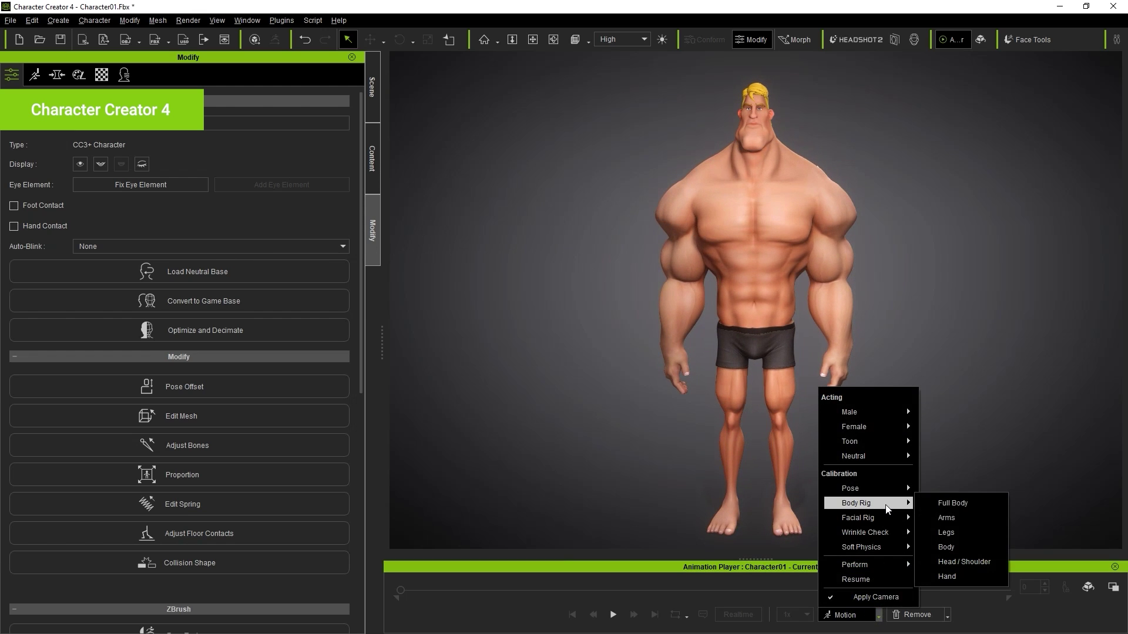
{"action": "left_click", "coordinate": [978, 506]}
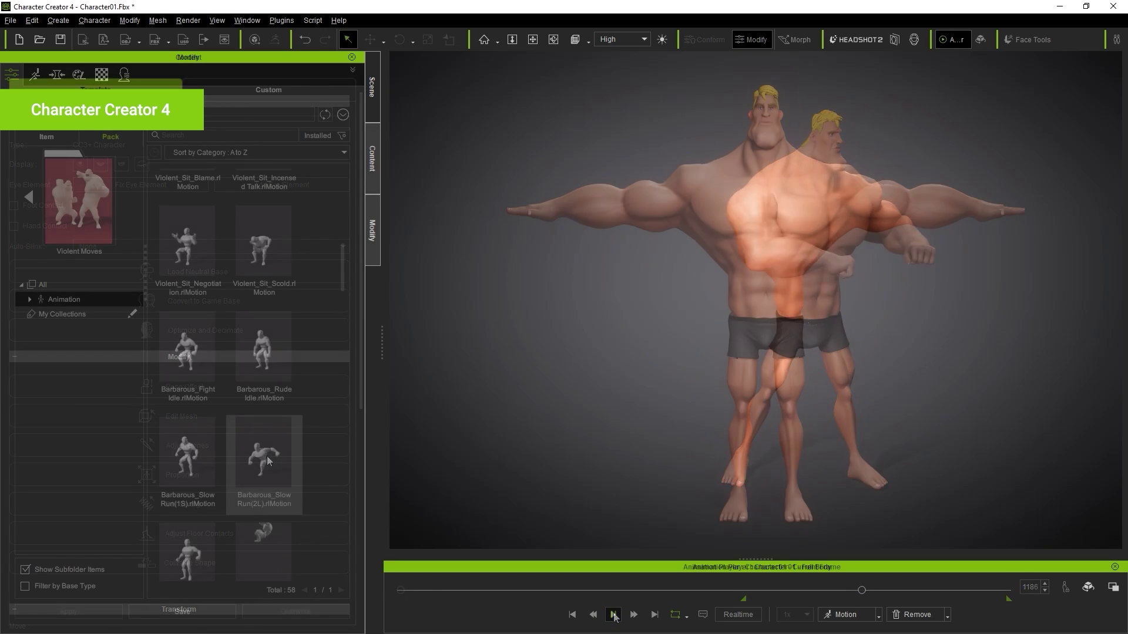
- Apply the Powerful_Confidence Walk(2L) motion, play it, and open Edit Facial
{"action": "left_click_drag", "start_coordinate": [264, 464], "coordinate": [773, 252]}
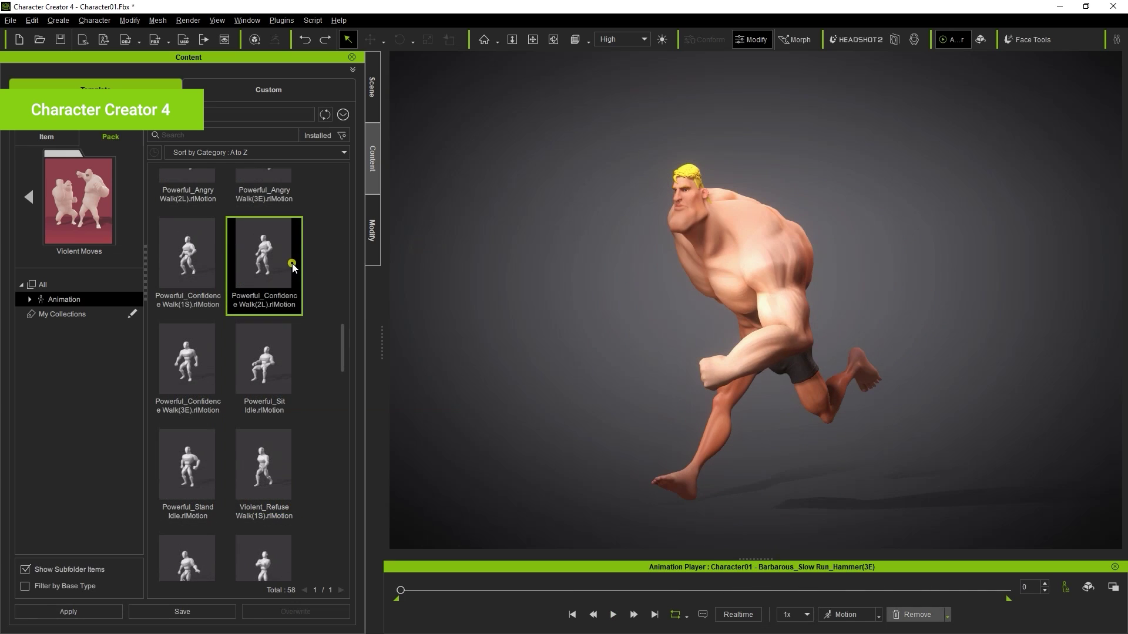
{"action": "left_click_drag", "start_coordinate": [293, 267], "coordinate": [840, 337]}
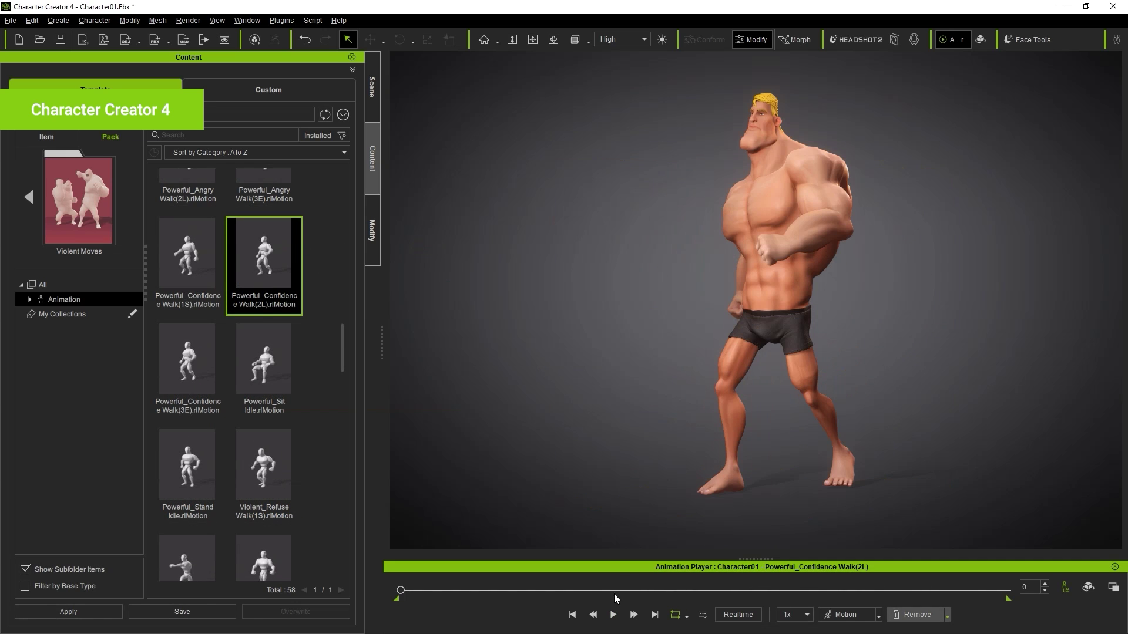
{"action": "left_click", "coordinate": [613, 614]}
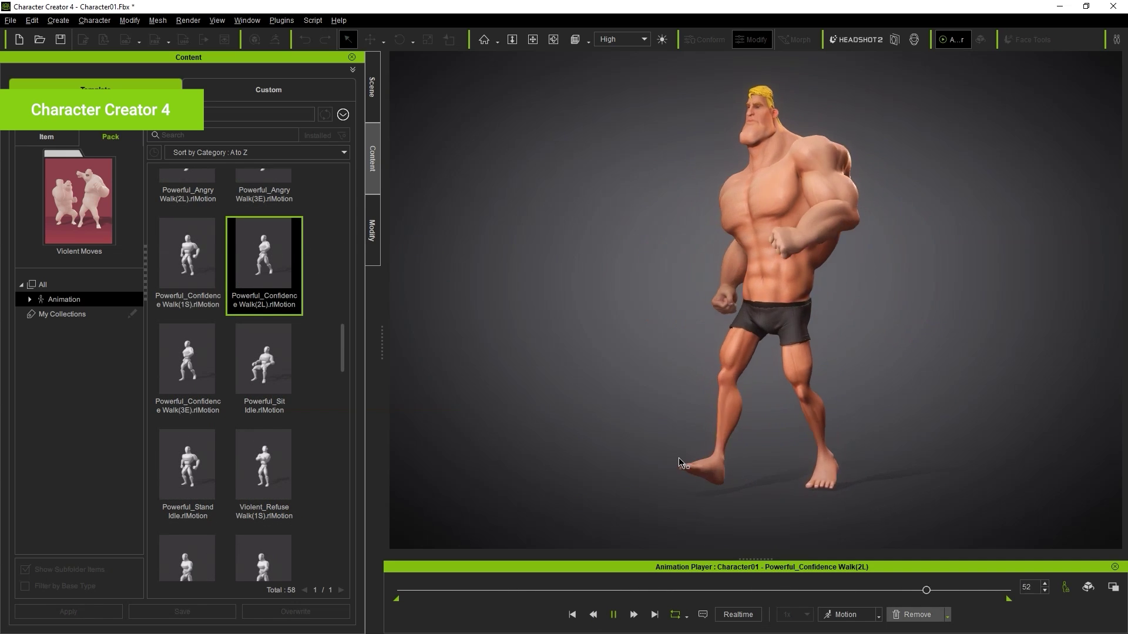
{"action": "left_click", "coordinate": [288, 184]}
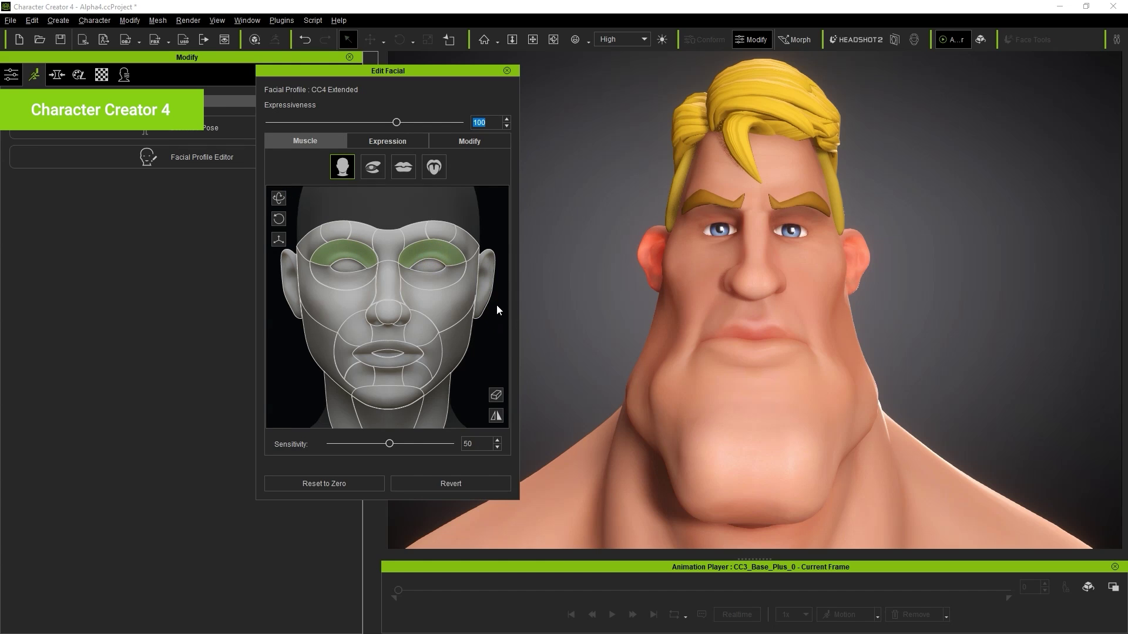
- Pull the nose and cheek muscles on the face map, reverting each change
{"action": "left_click", "coordinate": [451, 483]}
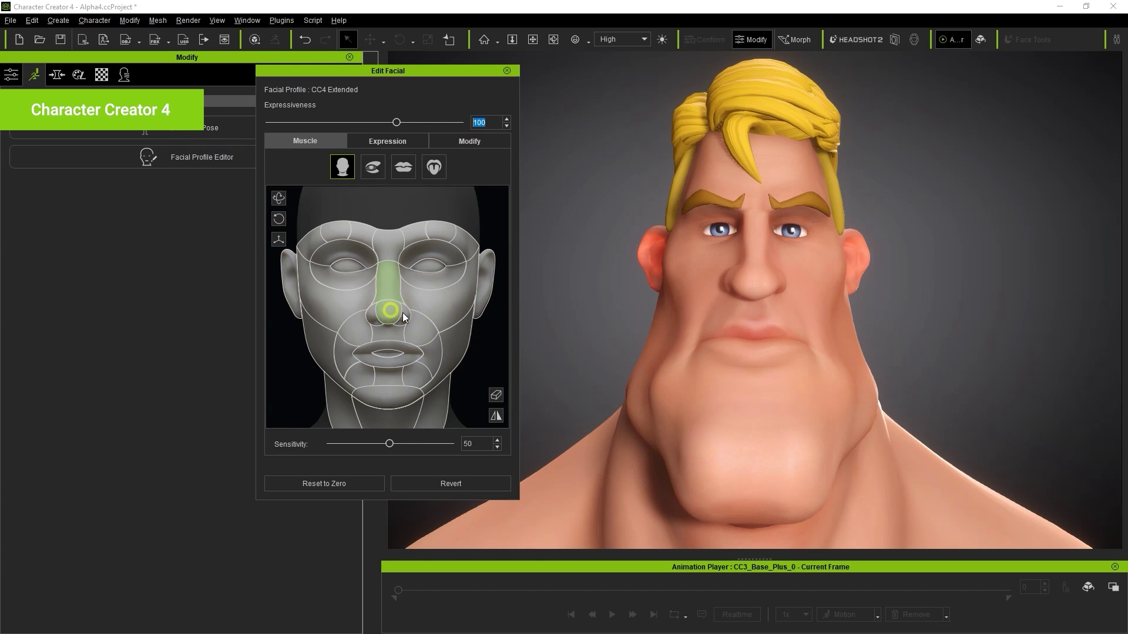
{"action": "left_click_drag", "start_coordinate": [403, 312], "coordinate": [481, 423]}
{"action": "left_click", "coordinate": [451, 483]}
{"action": "left_click_drag", "start_coordinate": [431, 356], "coordinate": [488, 398]}
{"action": "left_click", "coordinate": [442, 481]}
{"action": "left_click", "coordinate": [442, 484]}
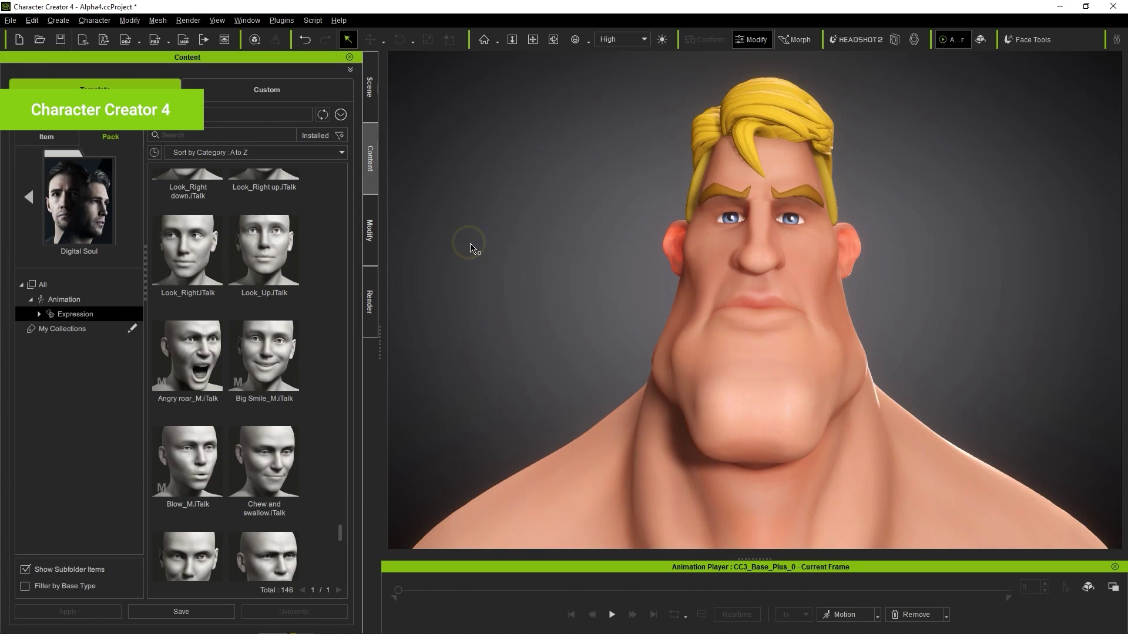
- Apply and play the Angry roar expression, then the Sneeze_M expression
{"action": "left_click_drag", "start_coordinate": [187, 362], "coordinate": [773, 331]}
{"action": "left_click", "coordinate": [612, 614]}
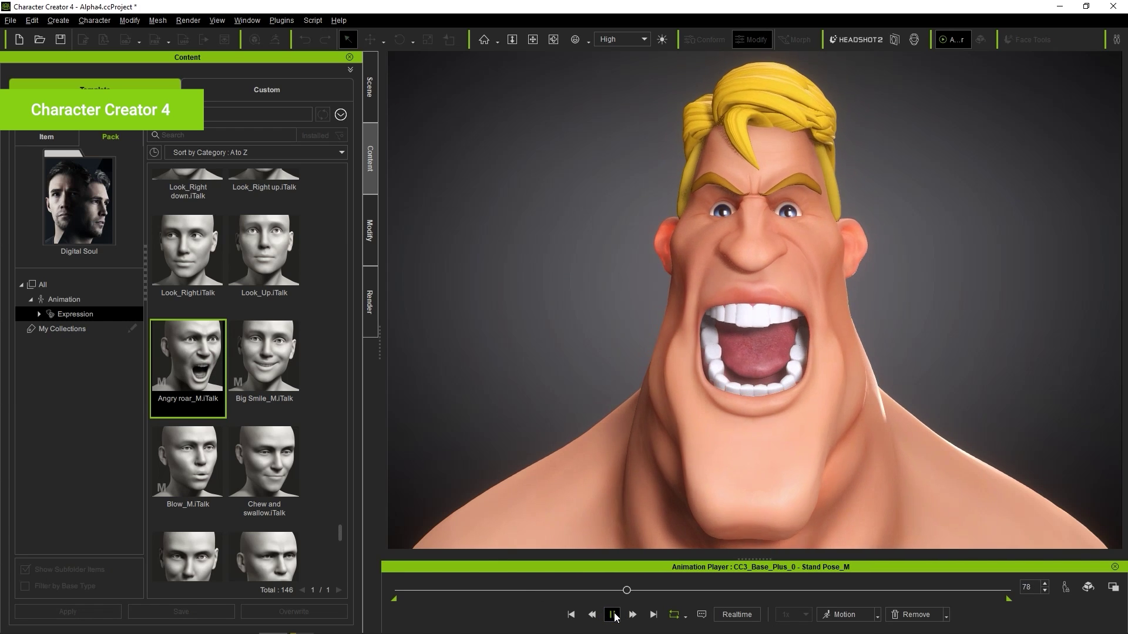
{"action": "left_click", "coordinate": [203, 515]}
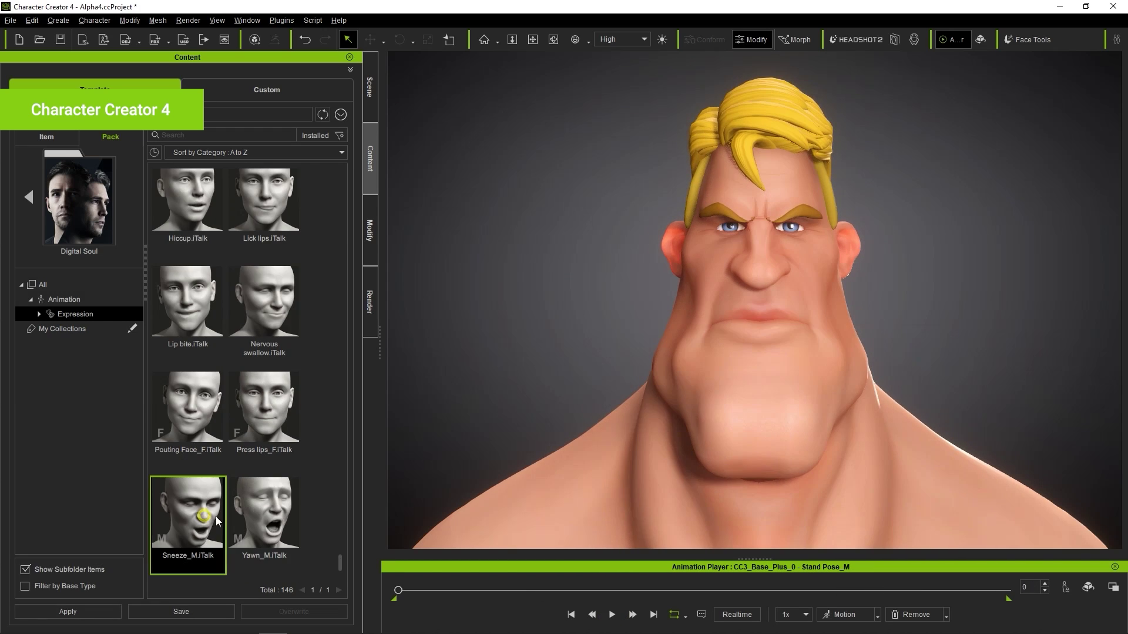
{"action": "left_click_drag", "start_coordinate": [217, 521], "coordinate": [775, 335]}
{"action": "left_click", "coordinate": [611, 614]}
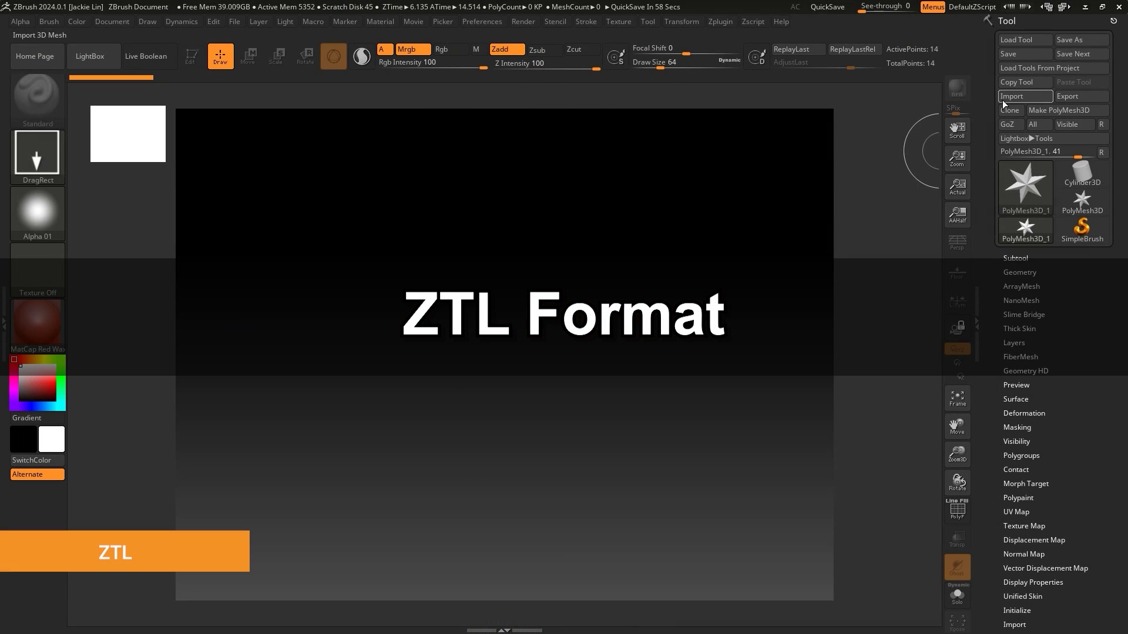
- Load CC_Base_Body.ztl from CC Base/Ztl/03_Neutral_M with Load Tool
{"action": "left_click", "coordinate": [1025, 40]}
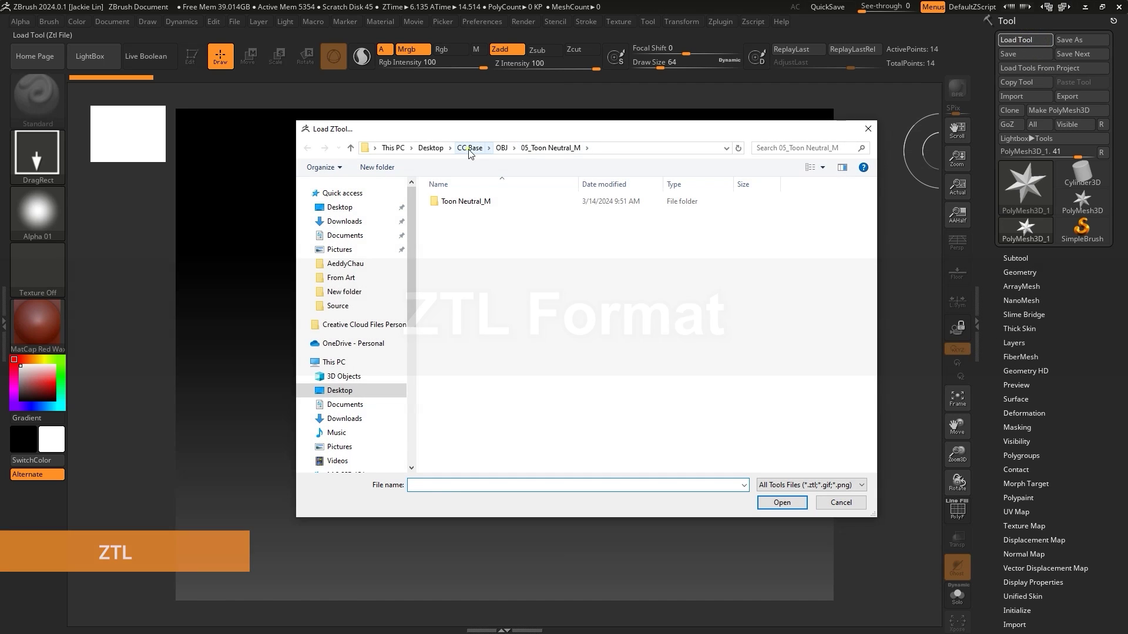
{"action": "left_click", "coordinate": [470, 148]}
{"action": "double_click", "coordinate": [461, 226]}
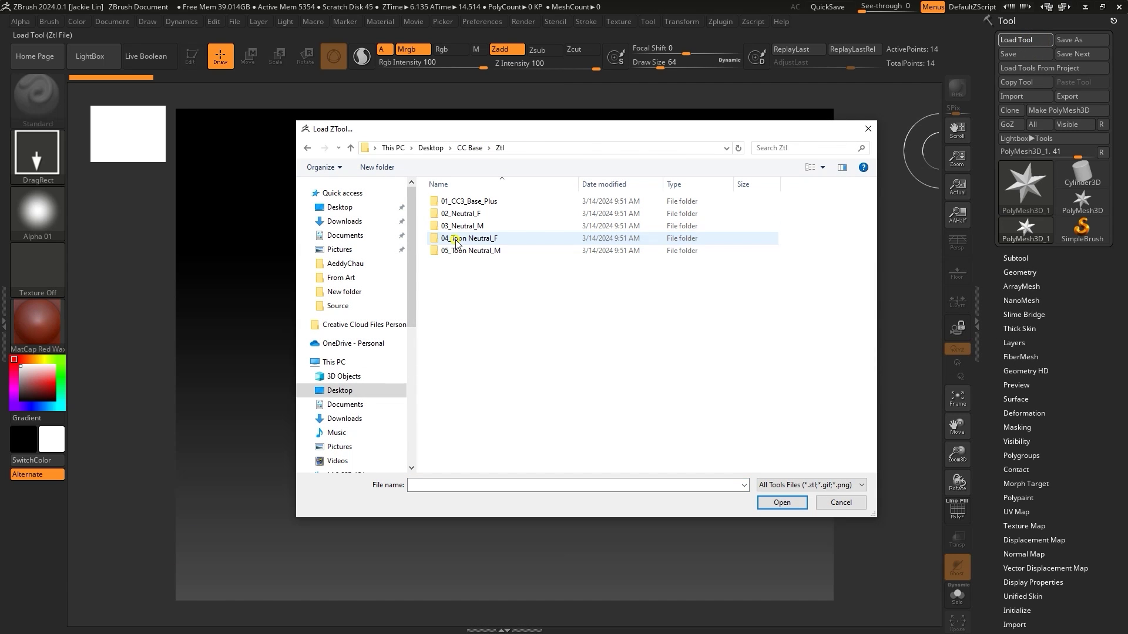
{"action": "double_click", "coordinate": [532, 227]}
{"action": "left_click", "coordinate": [505, 203]}
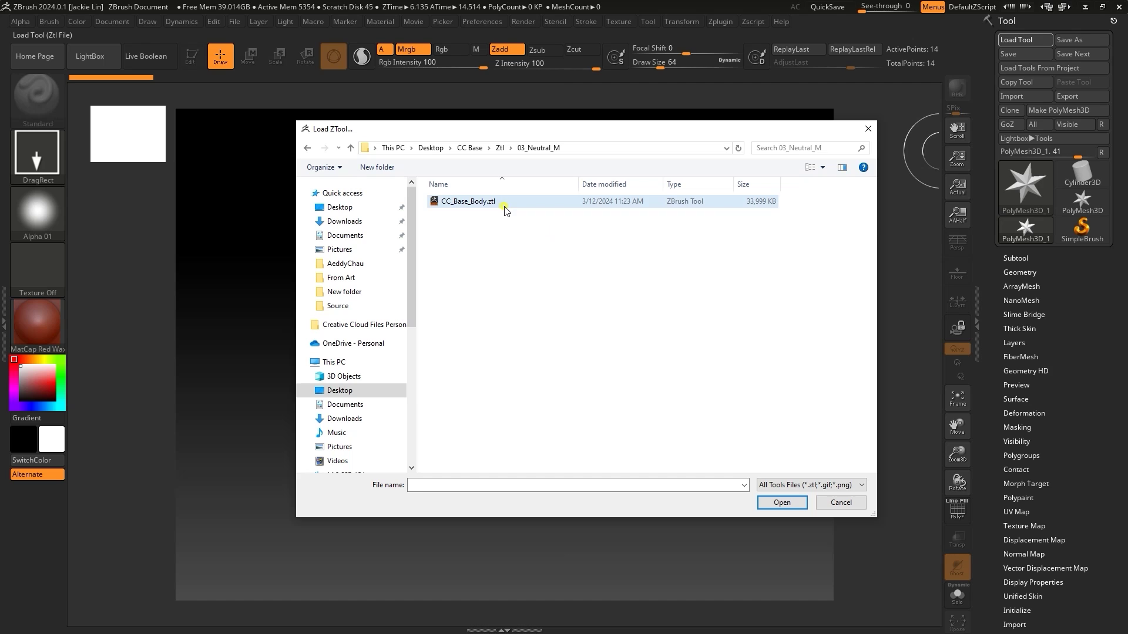
{"action": "left_click", "coordinate": [767, 502]}
- Draw the body on the canvas in Edit mode, frame it, and apply MatCap Gray
{"action": "left_click_drag", "start_coordinate": [552, 317], "coordinate": [551, 357]}
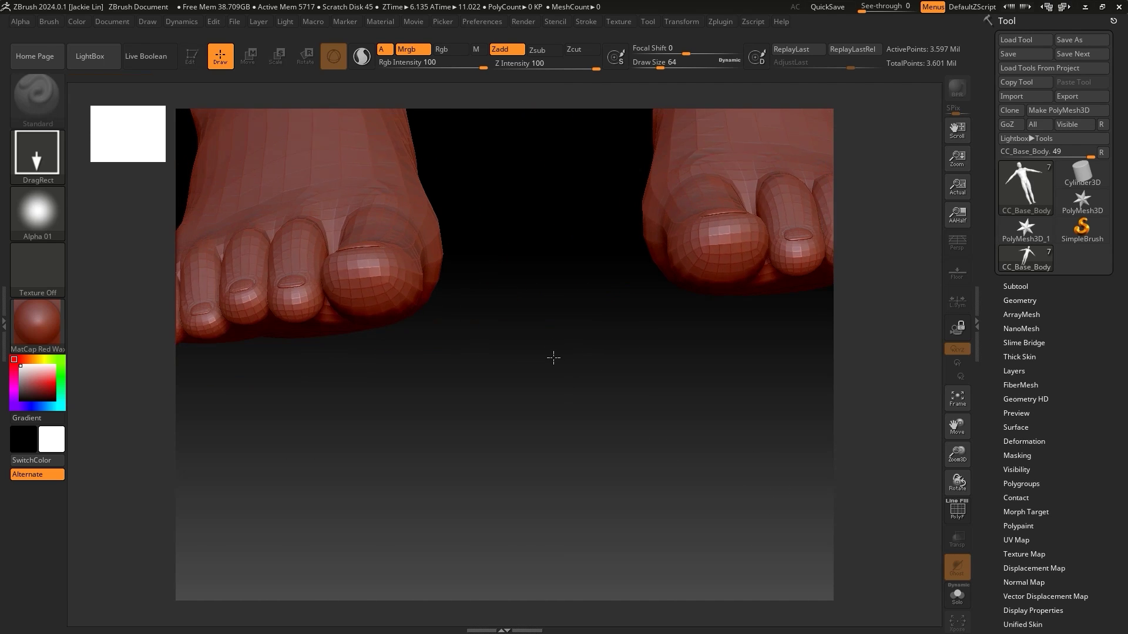
{"action": "key", "text": "t"}
{"action": "left_click", "coordinate": [957, 400]}
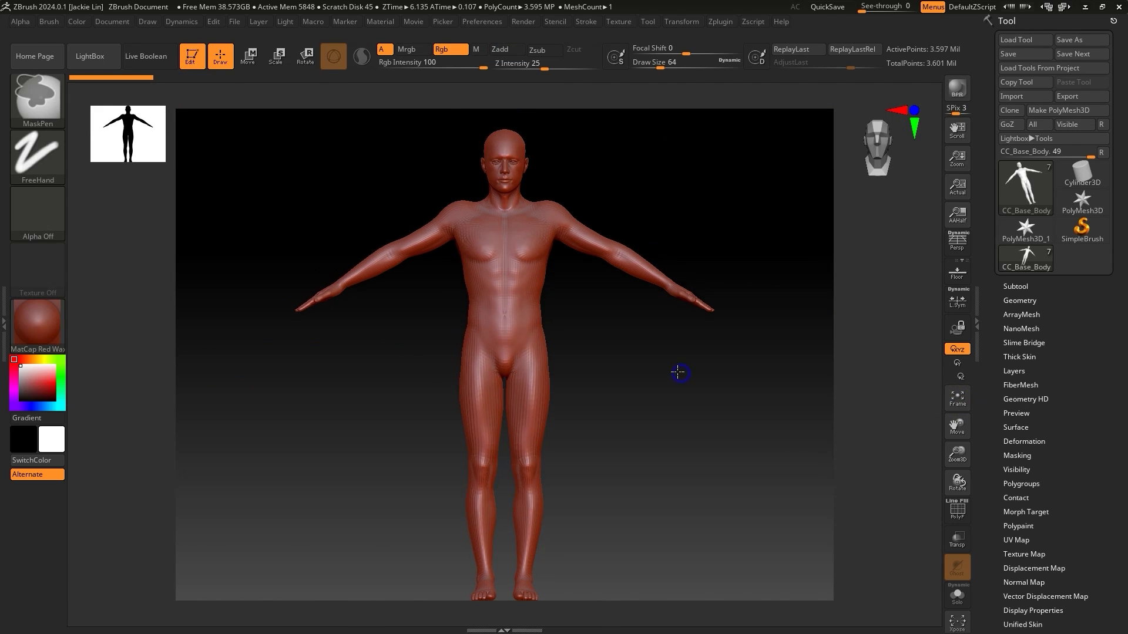
{"action": "left_click", "coordinate": [37, 322]}
{"action": "left_click", "coordinate": [282, 250]}
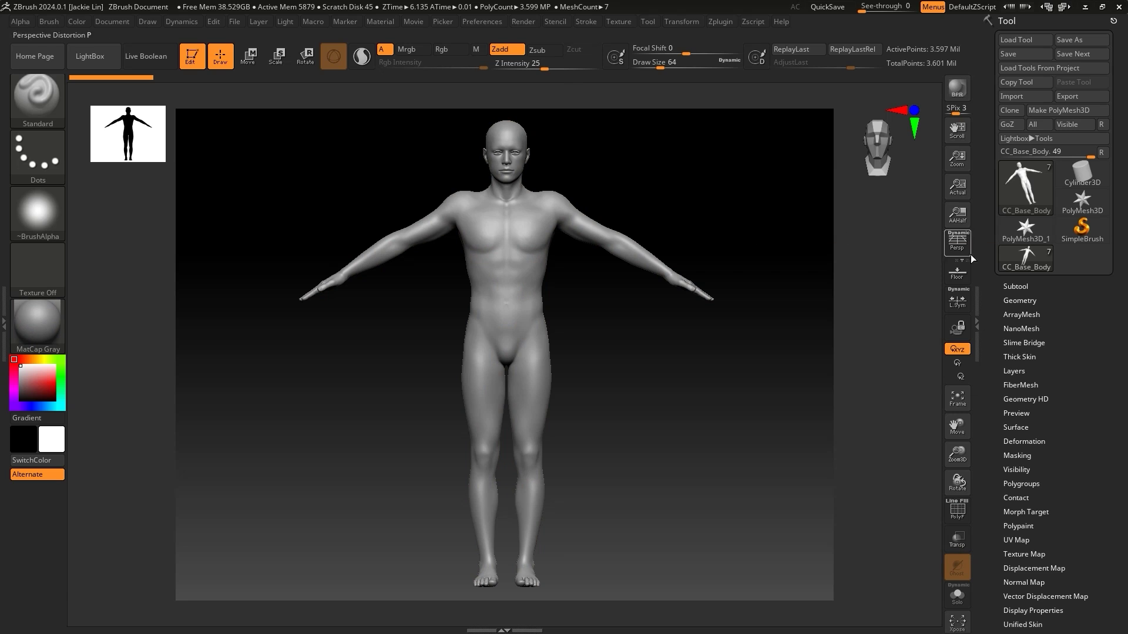
- Review the subtool list and sculpt layers, then enlarge the head in view
{"action": "left_click", "coordinate": [1015, 286]}
{"action": "scroll", "coordinate": [1027, 293], "scroll_direction": "down", "scroll_amount": 5}
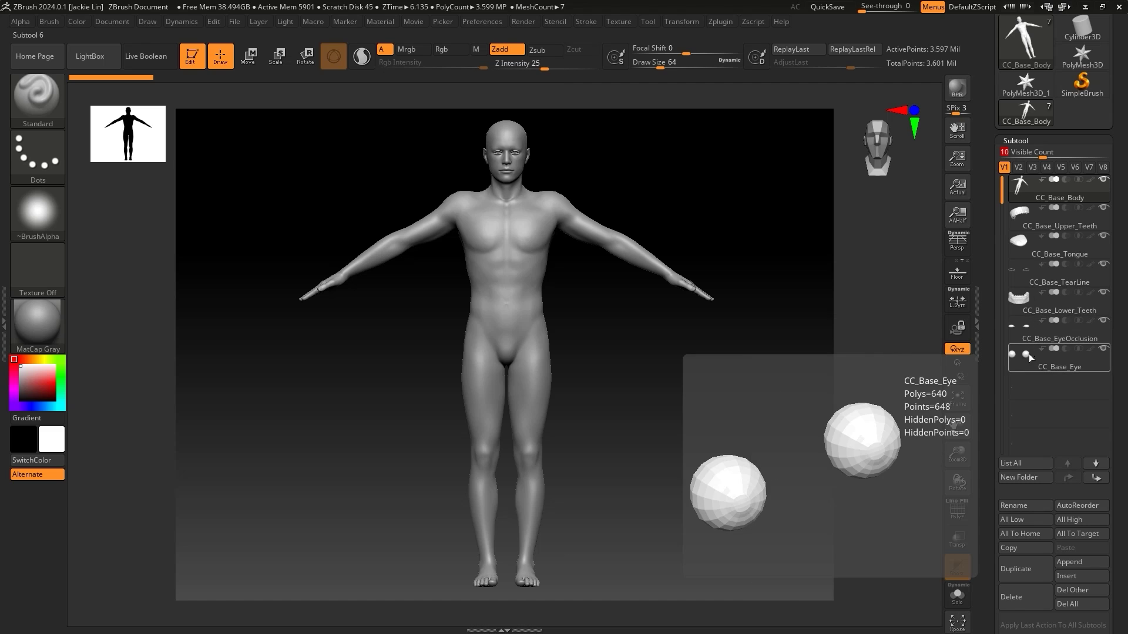
{"action": "left_click", "coordinate": [1016, 141]}
{"action": "left_click", "coordinate": [1026, 105]}
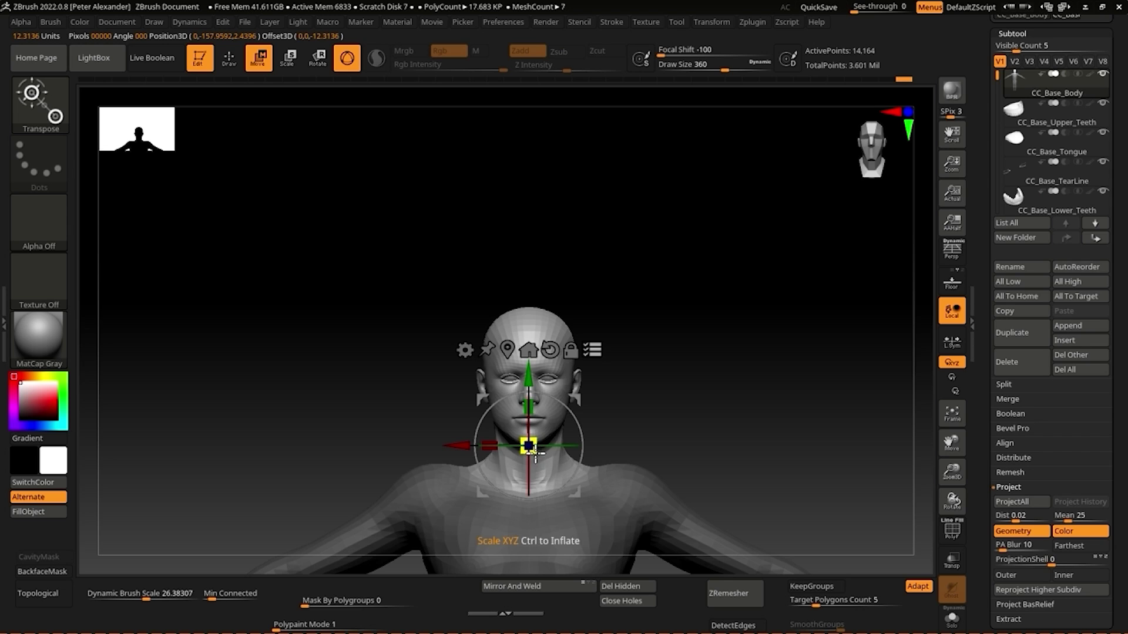
{"action": "left_click_drag", "start_coordinate": [534, 451], "coordinate": [524, 359]}
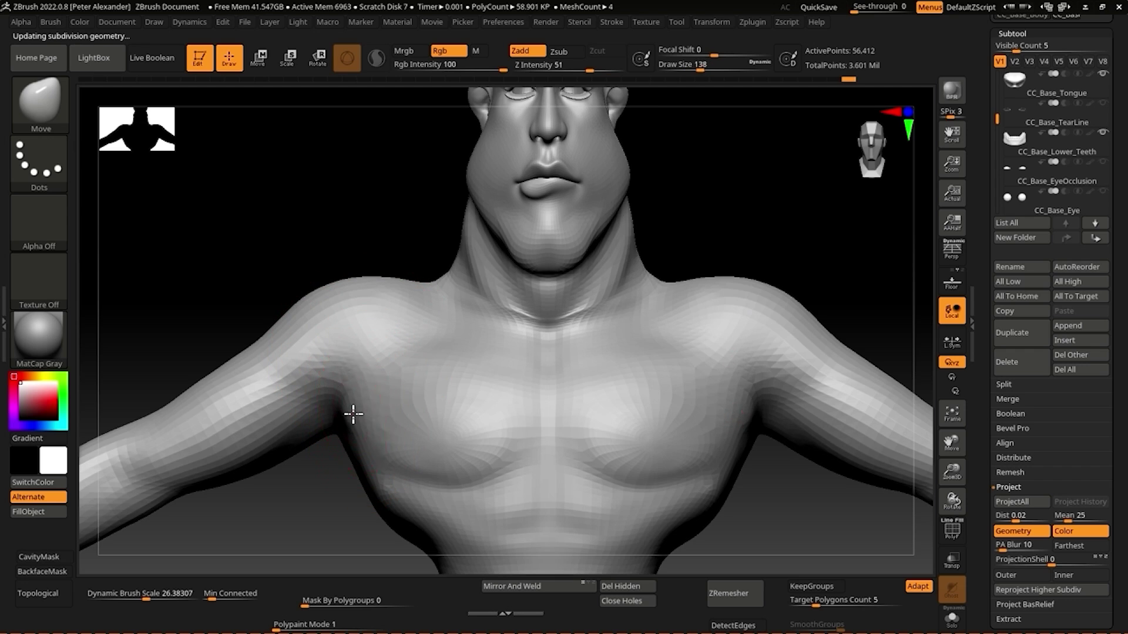
- Carve a lower-eyelid crease with DamStandard, then view the boxing gloves solo
{"action": "key", "text": "b"}
{"action": "key", "text": "d"}
{"action": "key", "text": "s"}
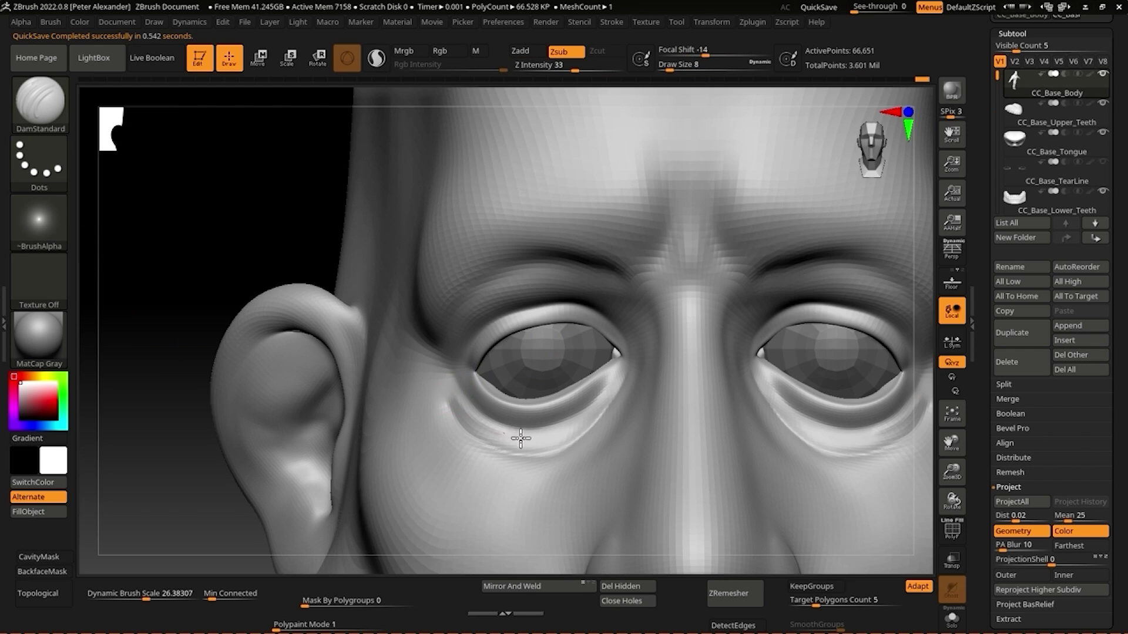
{"action": "left_click_drag", "start_coordinate": [584, 421], "coordinate": [614, 367]}
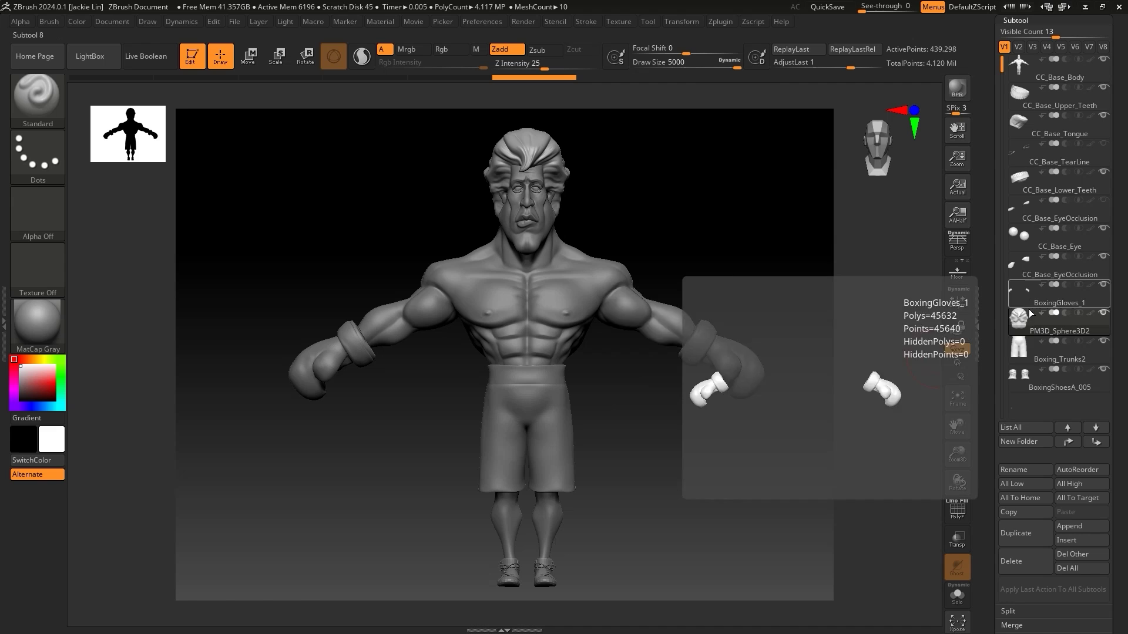
{"action": "left_click", "coordinate": [1034, 294]}
- View the PM3D_Sphere3D2 hair, trunks and shoes solo, then the whole boxer
{"action": "left_click", "coordinate": [1032, 323]}
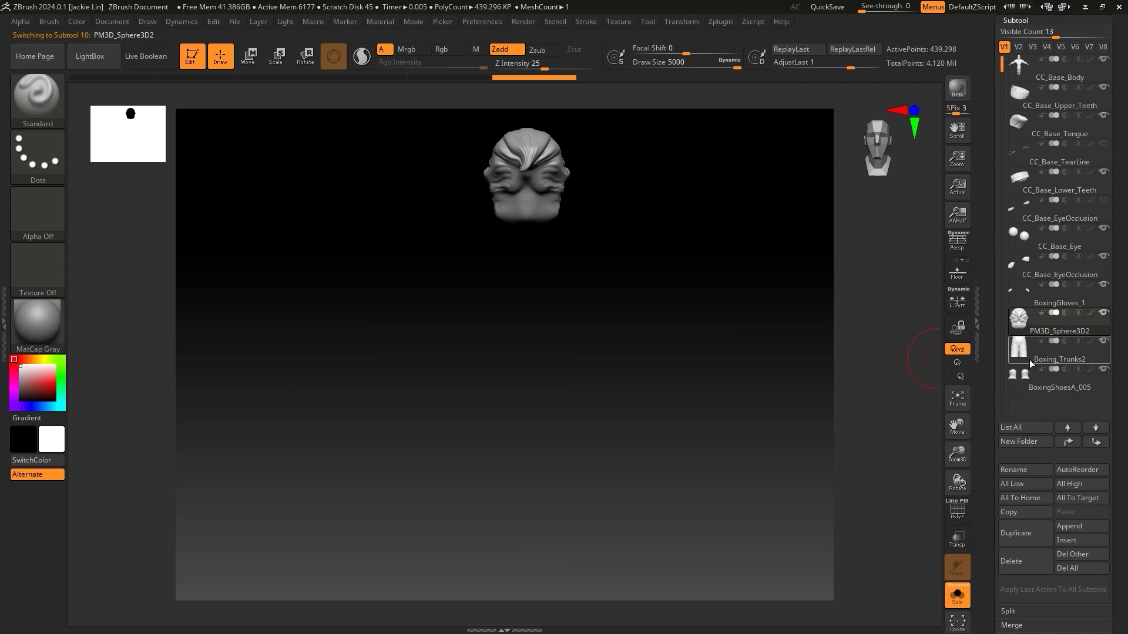
{"action": "left_click", "coordinate": [1029, 355]}
{"action": "left_click", "coordinate": [1034, 382]}
{"action": "left_click", "coordinate": [957, 596]}
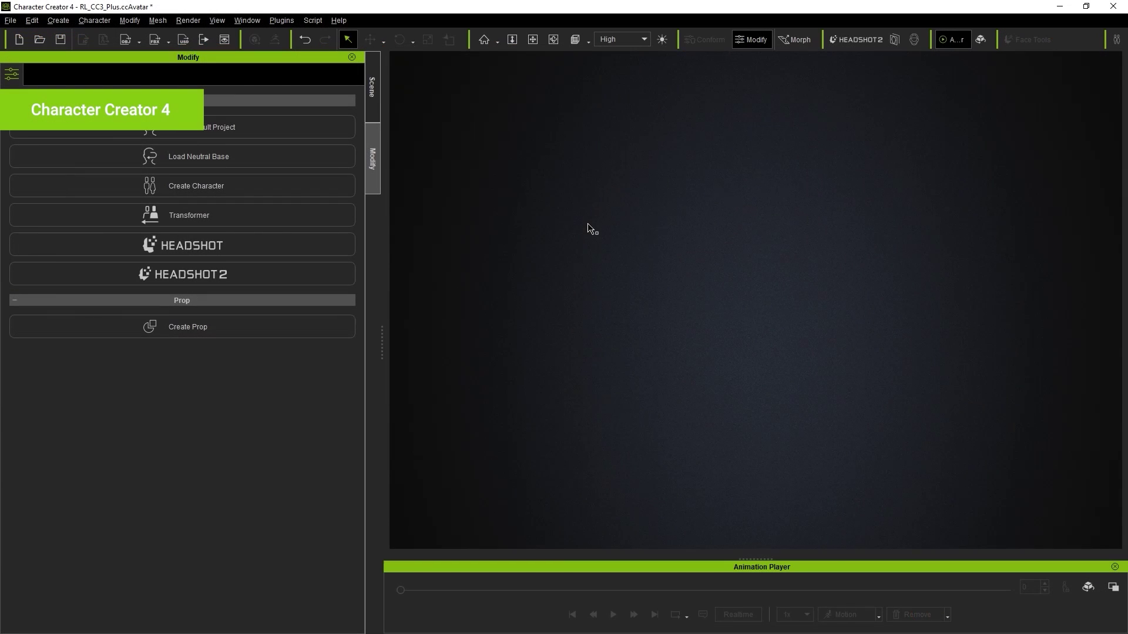
- Load the Neutral Base without saving, restore its bind pose, and send everything via GoZ All
{"action": "left_click", "coordinate": [240, 160]}
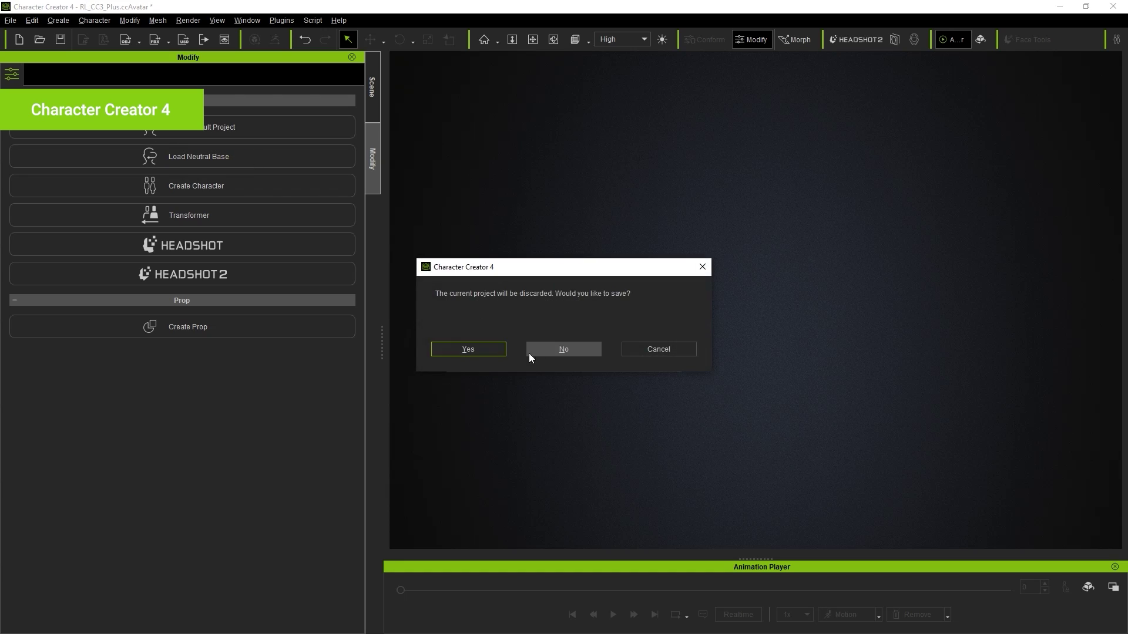
{"action": "left_click", "coordinate": [549, 354]}
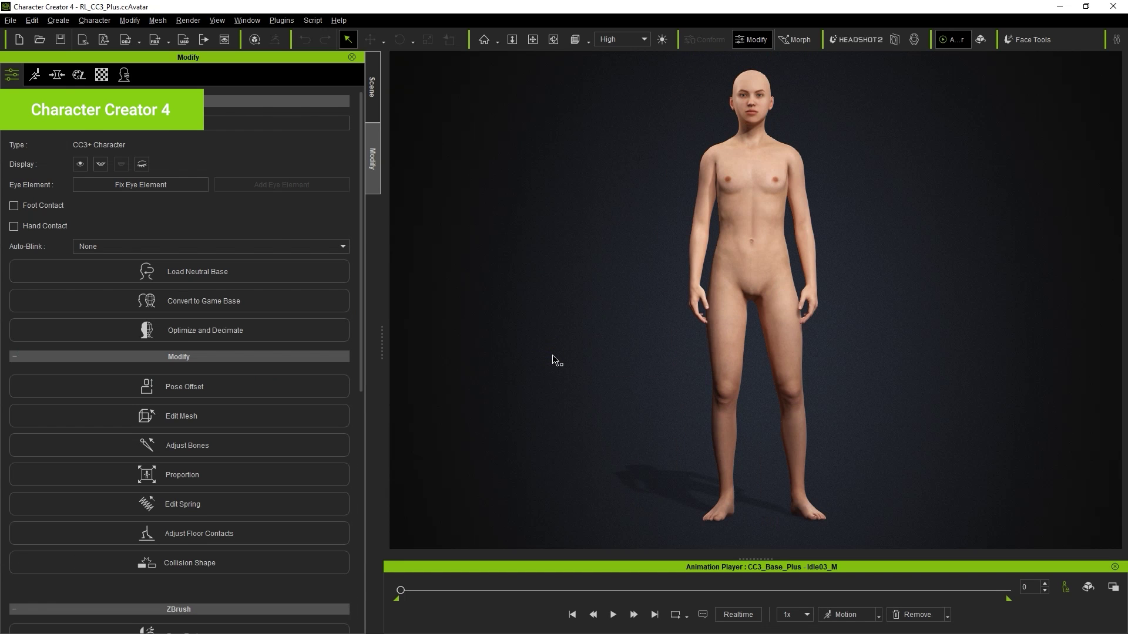
{"action": "left_click", "coordinate": [849, 614]}
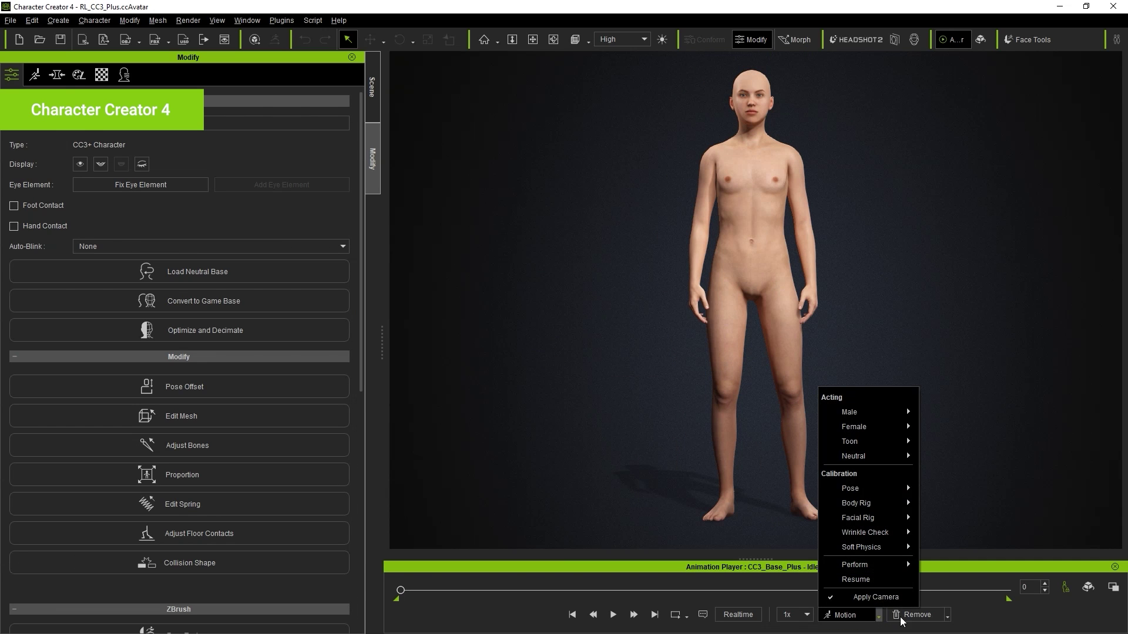
{"action": "left_click", "coordinate": [947, 615]}
{"action": "left_click", "coordinate": [933, 597]}
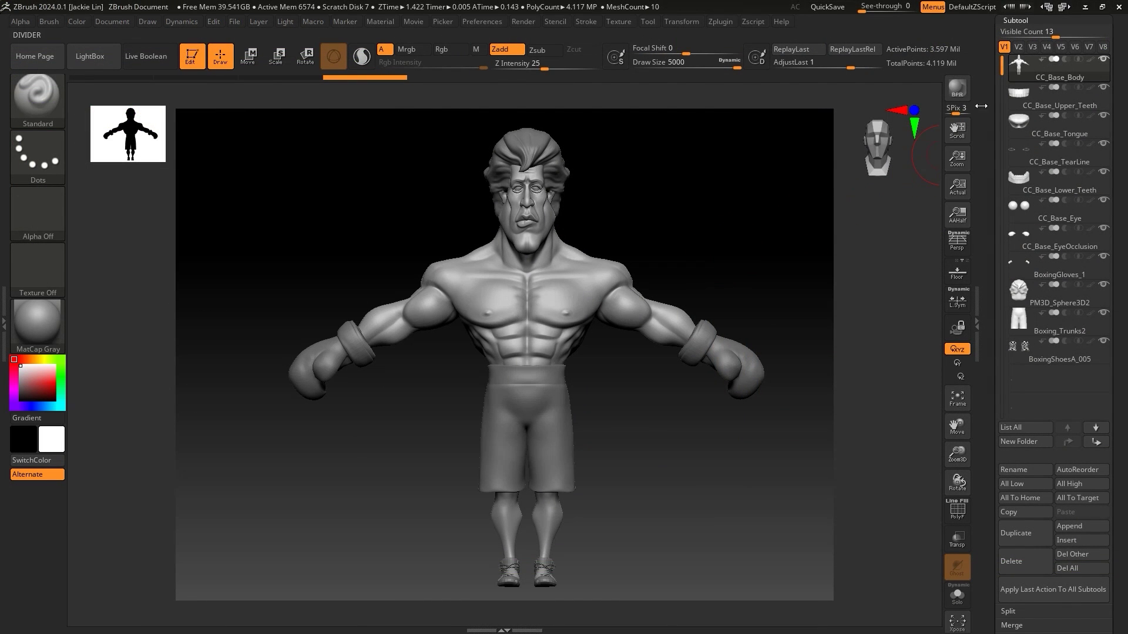
{"action": "left_click_drag", "start_coordinate": [981, 106], "coordinate": [985, 236]}
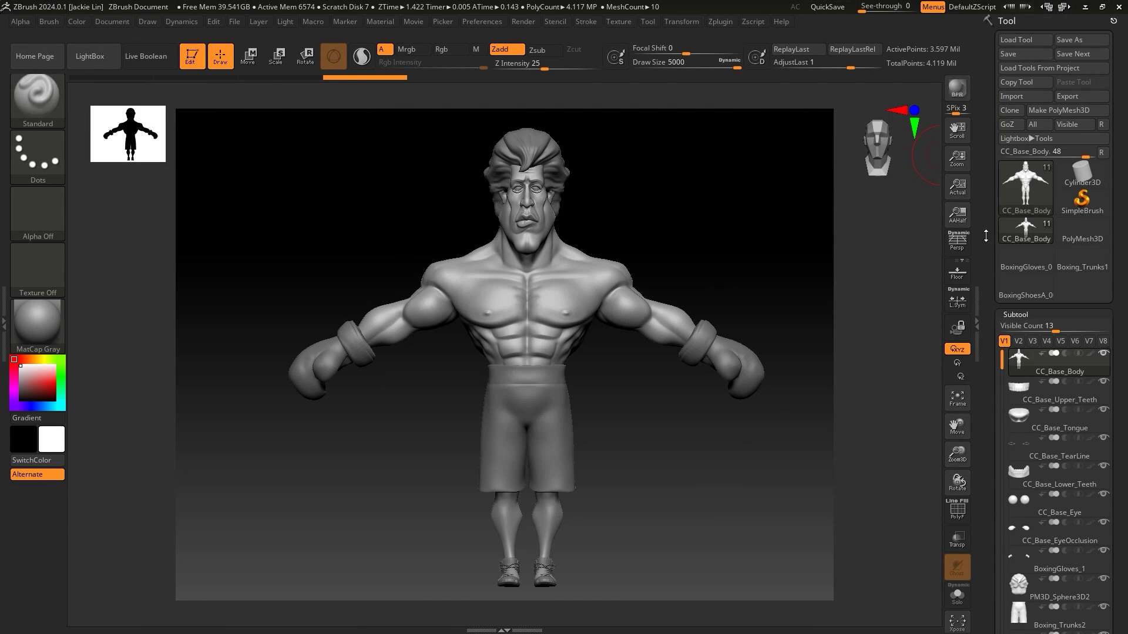
{"action": "left_click", "coordinate": [1035, 125]}
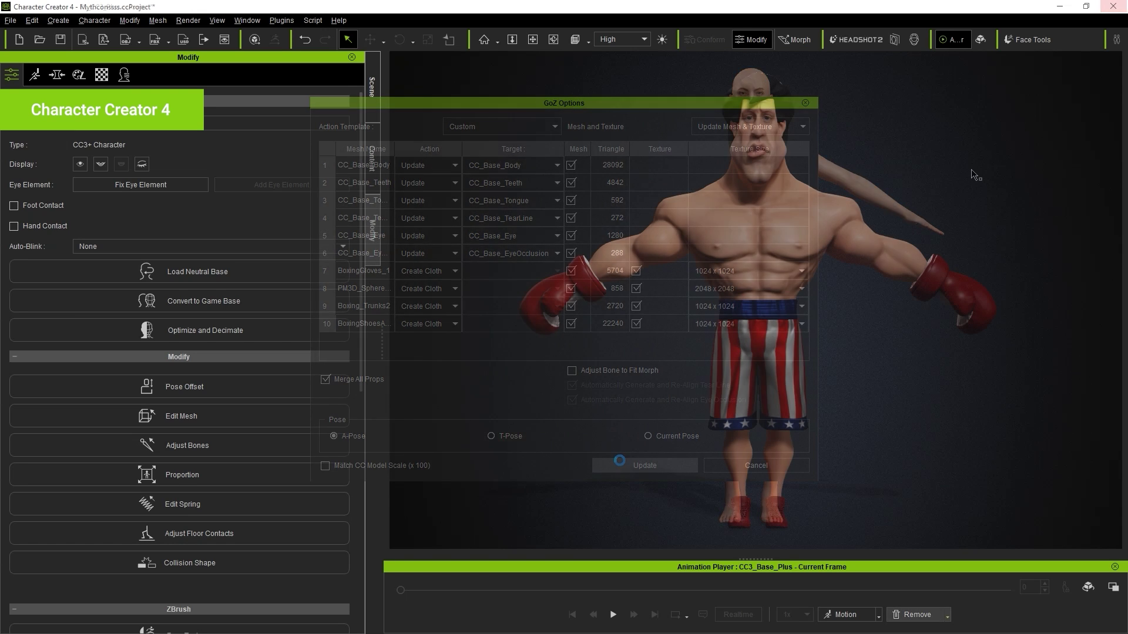
- Orbit to a three-quarter view to inspect the gloved, striped-shorts boxer
{"action": "mouse_move", "coordinate": [971, 173]}
{"action": "right_mouse_down"}
{"action": "mouse_move", "coordinate": [508, 174]}
{"action": "mouse_move", "coordinate": [999, 177]}
{"action": "mouse_move", "coordinate": [517, 176]}
{"action": "mouse_move", "coordinate": [987, 186]}
{"action": "right_mouse_up"}
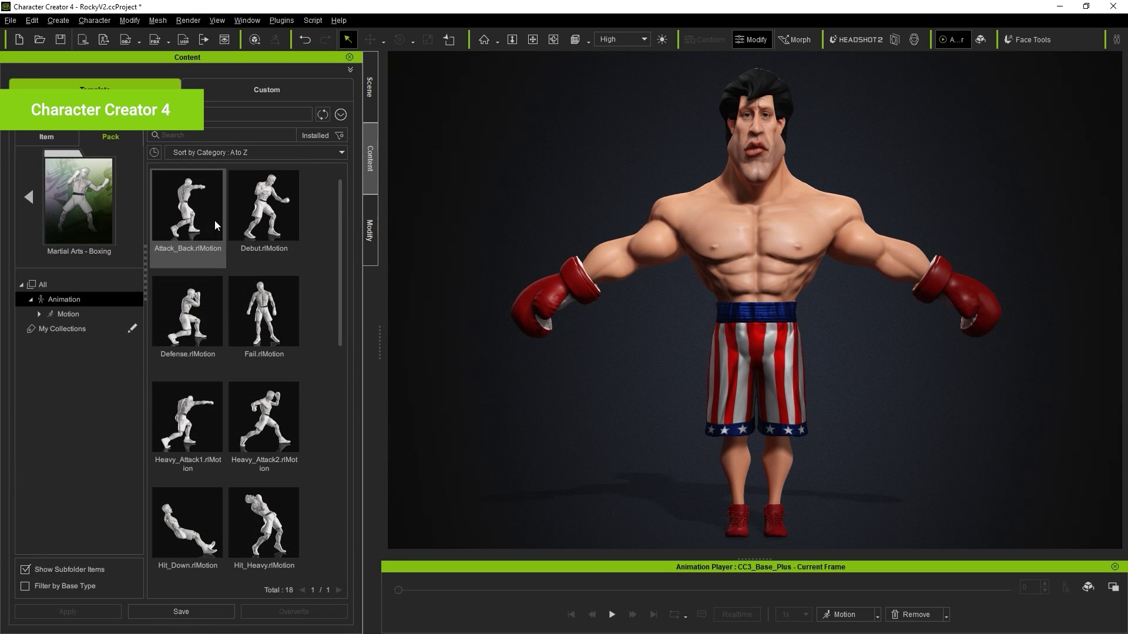
- Apply Attack_Back.rlMotion to the boxer, play it, and stop
{"action": "left_click_drag", "start_coordinate": [188, 217], "coordinate": [660, 230]}
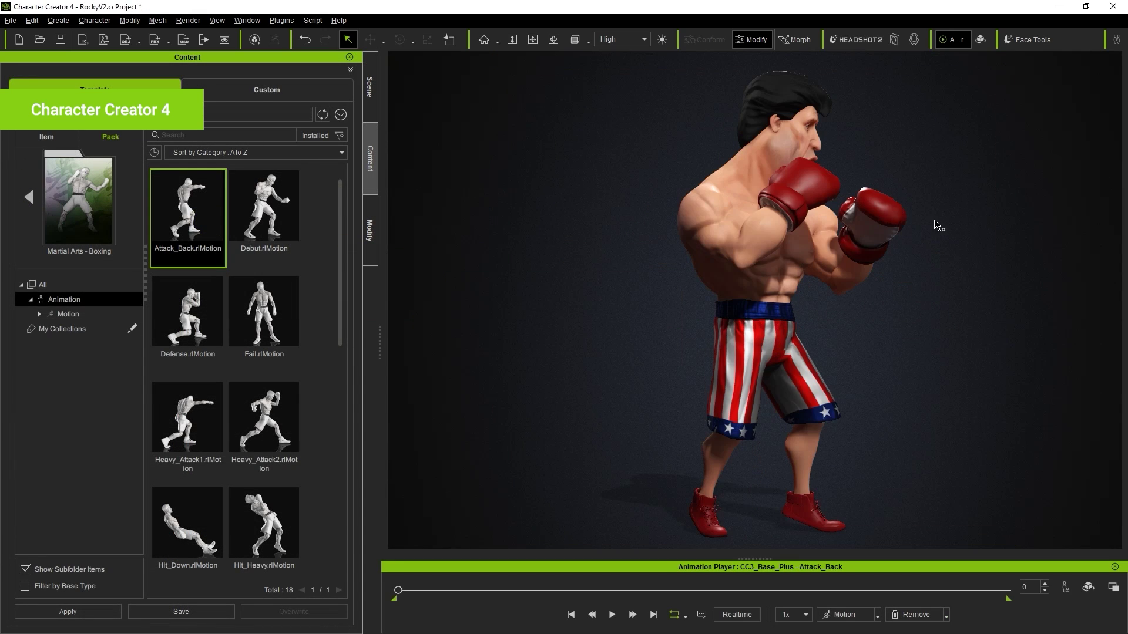
{"action": "left_click", "coordinate": [611, 615]}
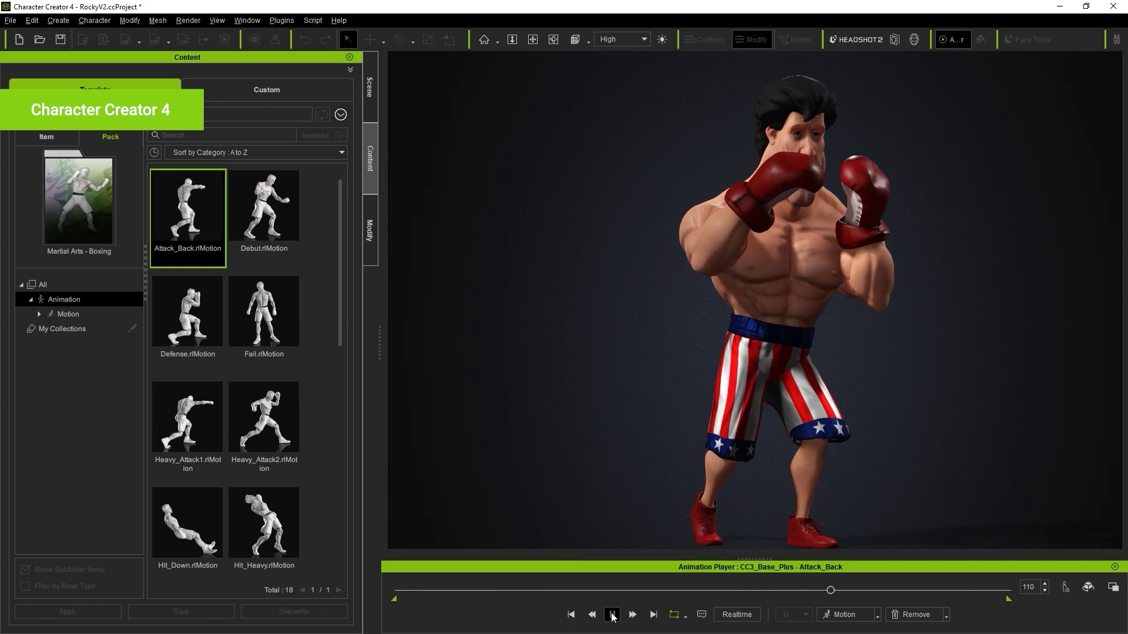
{"action": "left_click", "coordinate": [612, 614]}
- Apply Skill.rlMotion to the boxer and play it
{"action": "scroll", "coordinate": [188, 411], "scroll_direction": "down", "scroll_amount": 5}
{"action": "left_click_drag", "start_coordinate": [188, 412], "coordinate": [750, 287]}
{"action": "left_click", "coordinate": [611, 615]}
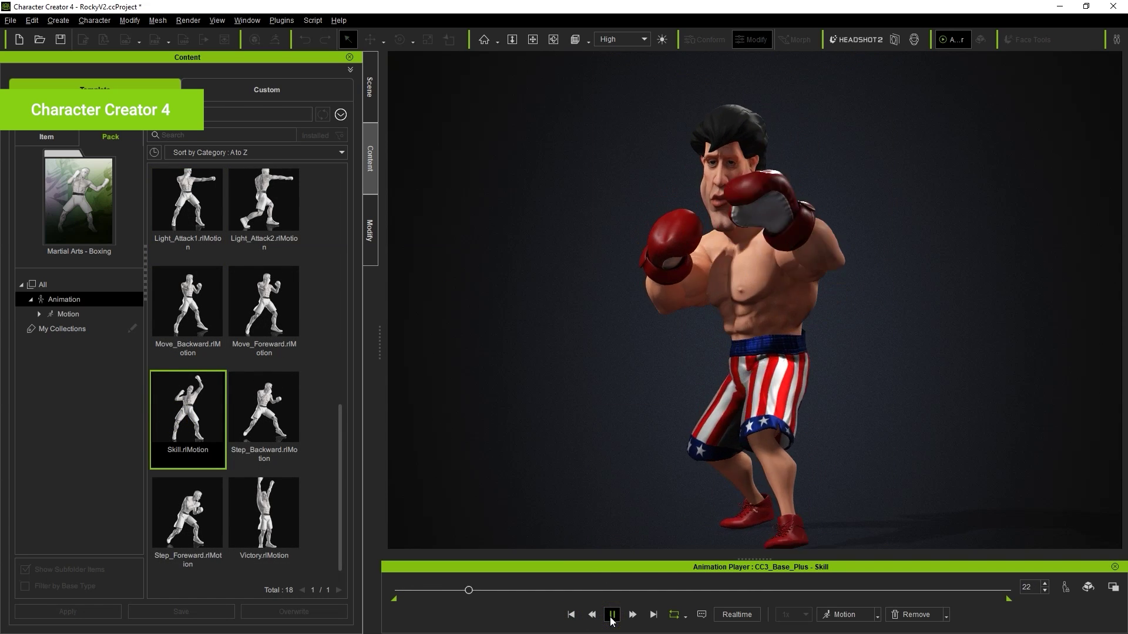